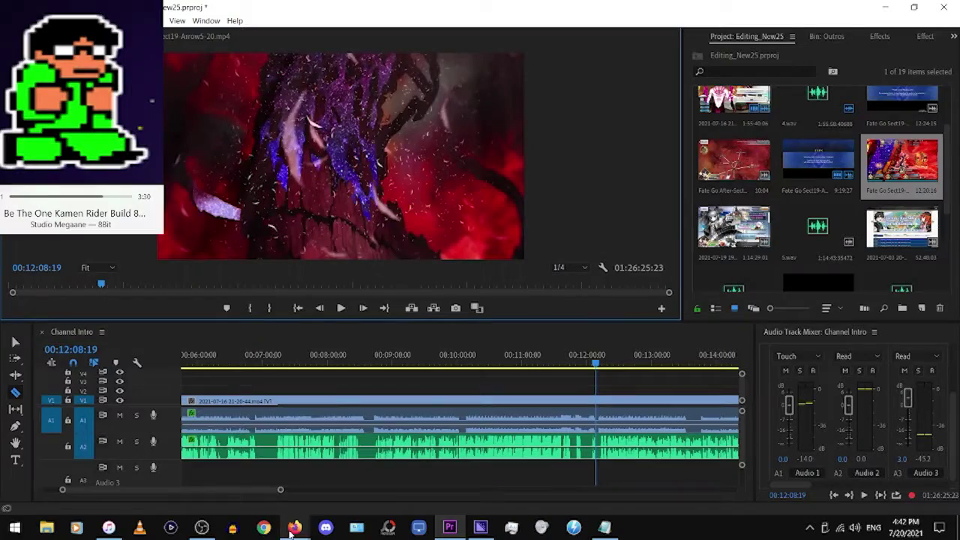
In Firefox, run a Google search for 'fgo wiki lostbelt 4' from the address-bar suggestions
mouse_move(293, 528)
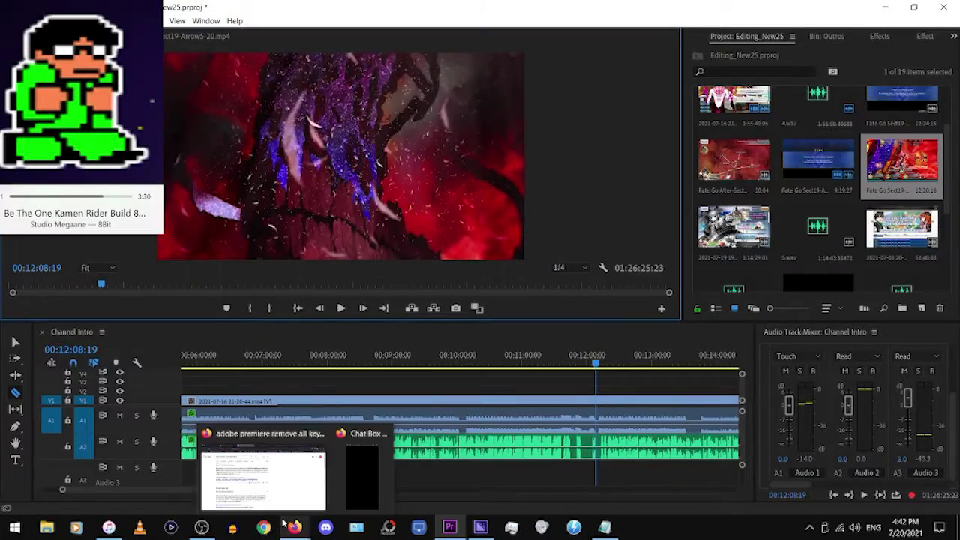
left_click(252, 454)
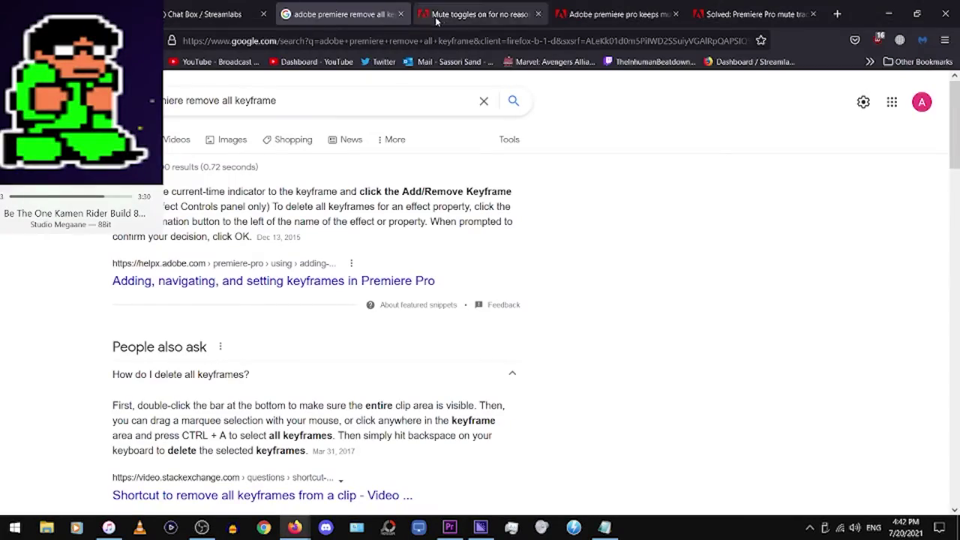
left_click(375, 40)
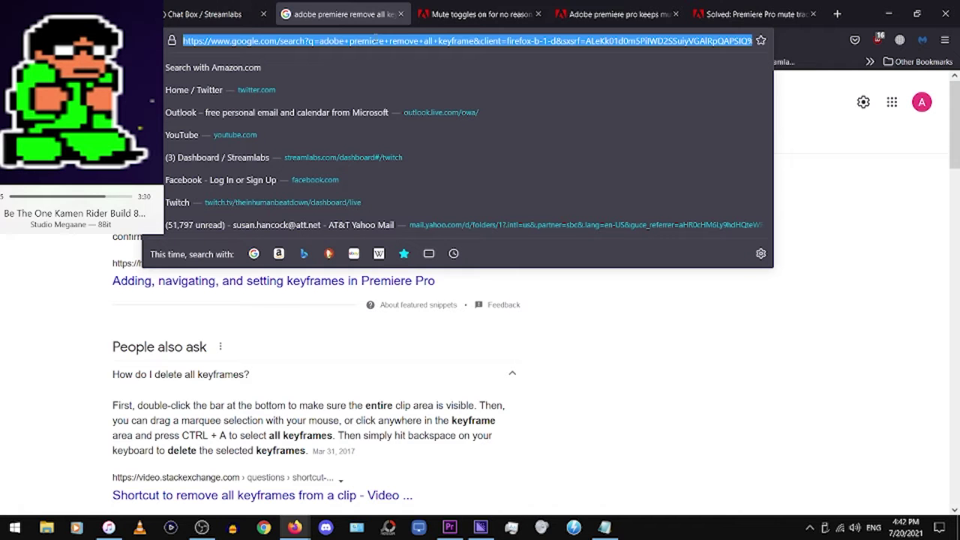
type("fgo wik")
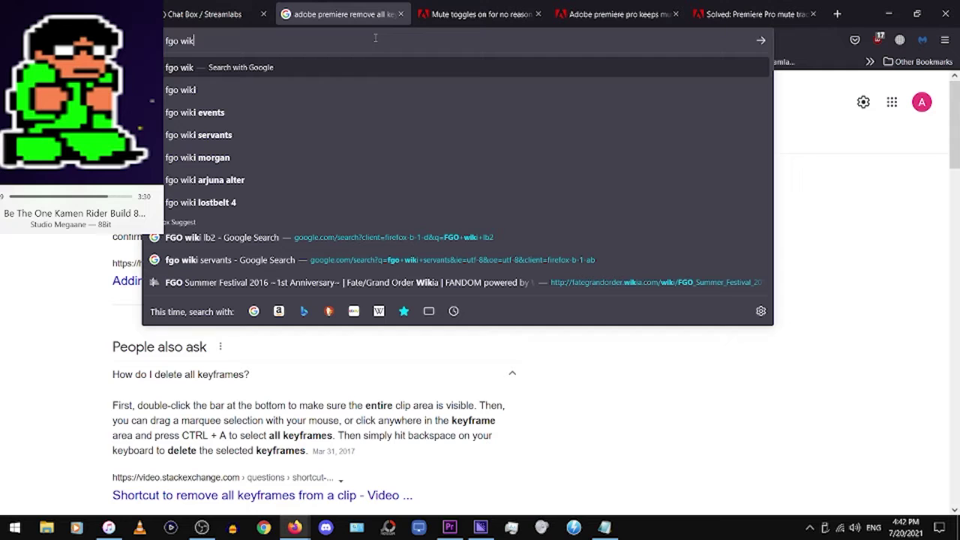
key("Down")
key("Down")
key("Down")
key("Down")
key("Down")
key("Down")
key("Return")
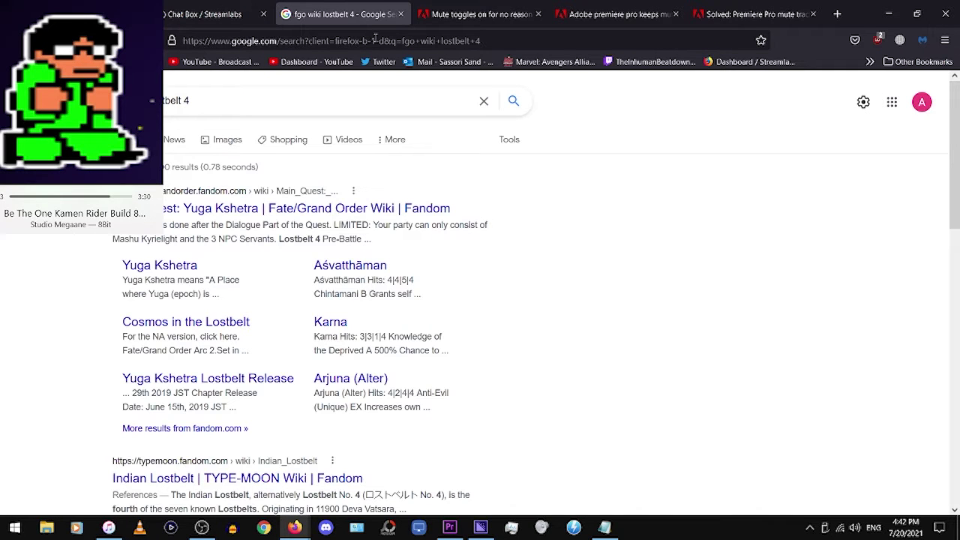
Open the Yuga Kshetra wiki page and scroll down to Verse 19, dismissing the Fandom notice
left_click(289, 211)
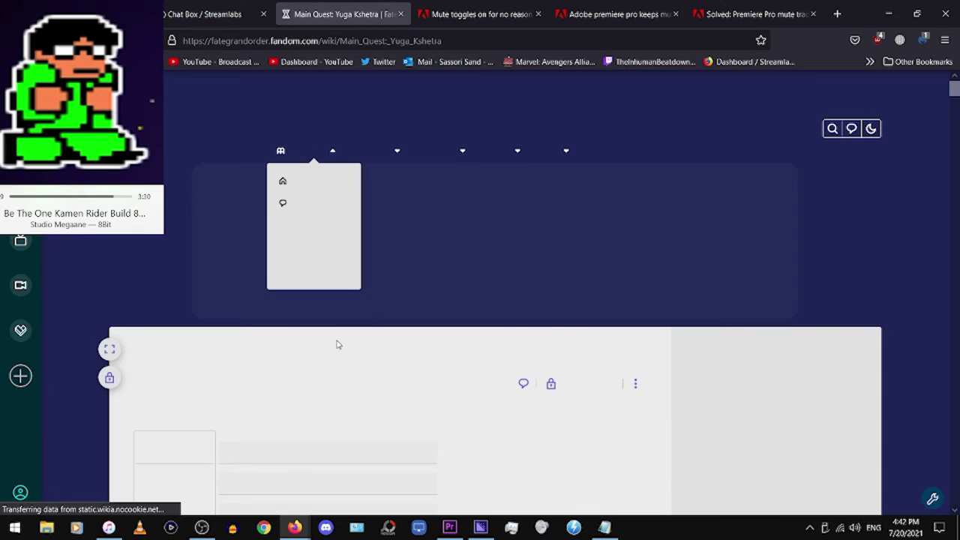
scroll(337, 350, "down", 4)
scroll(336, 349, "down", 3)
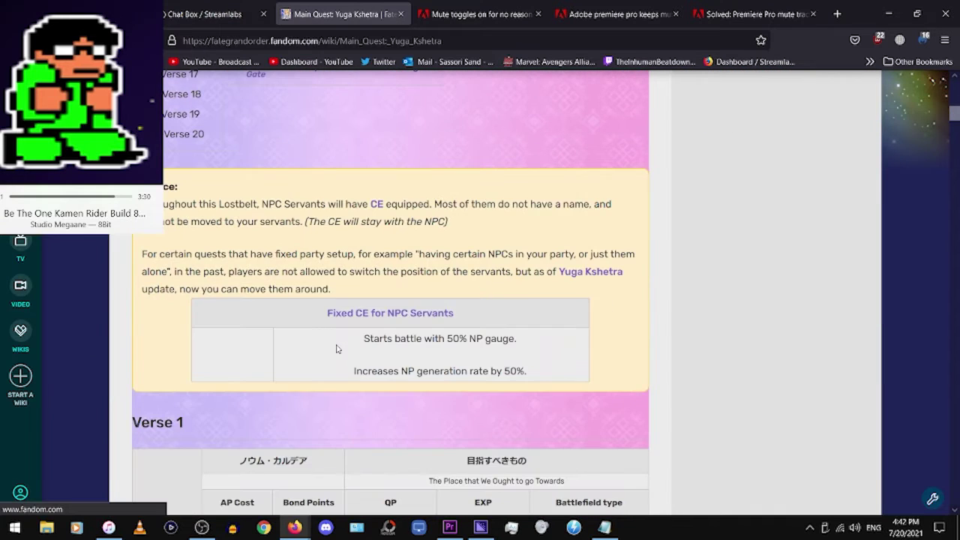
scroll(337, 348, "down", 2)
scroll(337, 348, "down", 3)
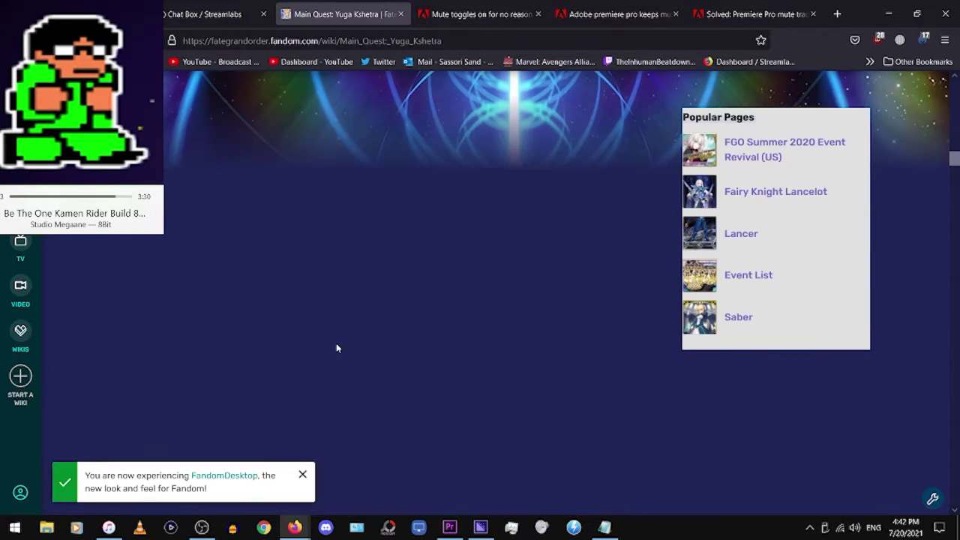
scroll(337, 348, "down", 3)
scroll(337, 349, "down", 2)
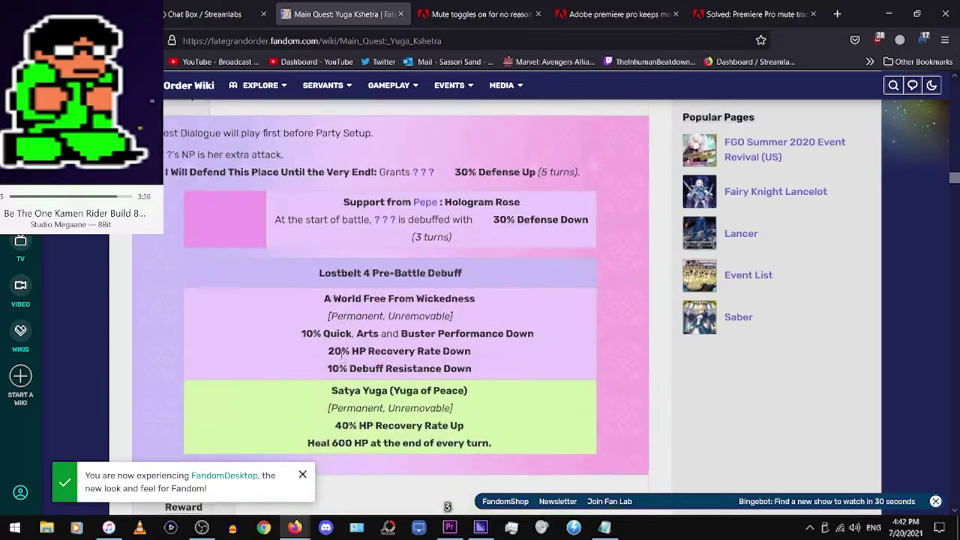
scroll(341, 358, "down", 5)
scroll(341, 360, "down", 5)
scroll(341, 361, "down", 5)
scroll(341, 363, "down", 5)
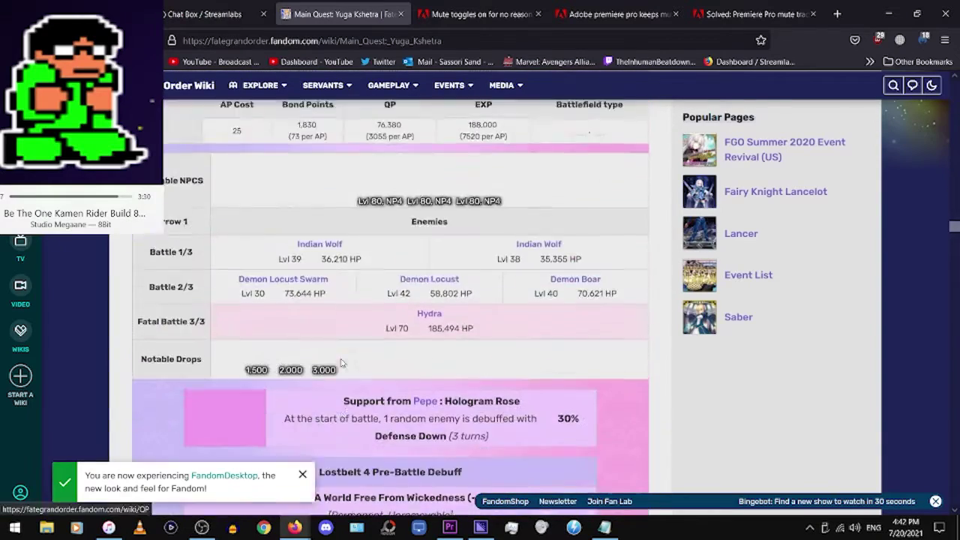
scroll(342, 364, "down", 5)
scroll(341, 364, "down", 5)
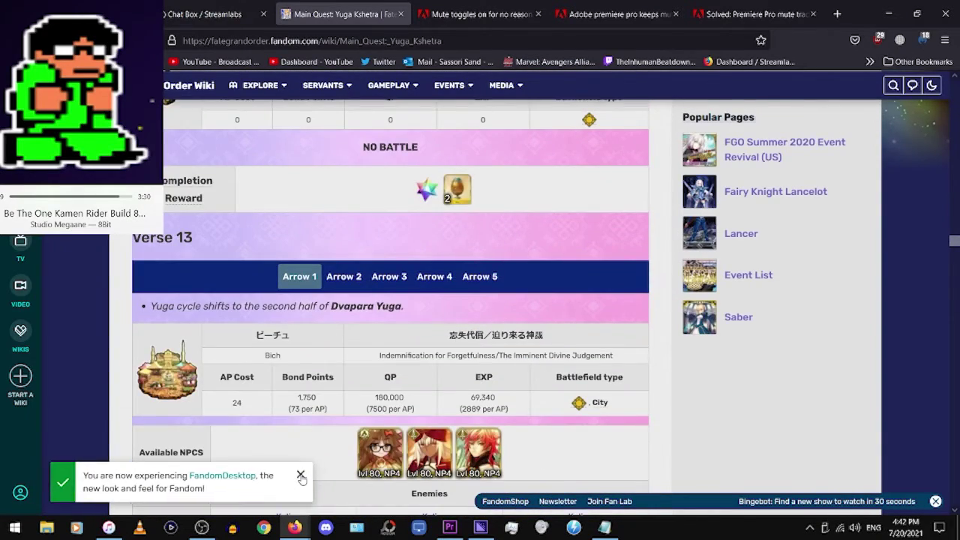
left_click(301, 477)
scroll(318, 442, "down", 5)
scroll(319, 439, "down", 5)
scroll(319, 437, "down", 5)
scroll(319, 437, "down", 5)
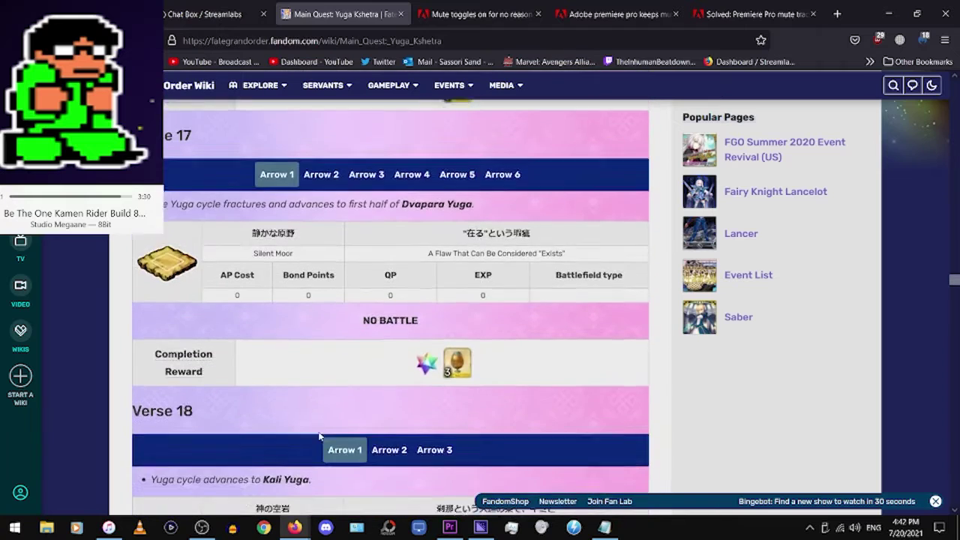
scroll(318, 438, "down", 5)
scroll(317, 435, "down", 5)
scroll(313, 431, "down", 5)
scroll(307, 426, "down", 1)
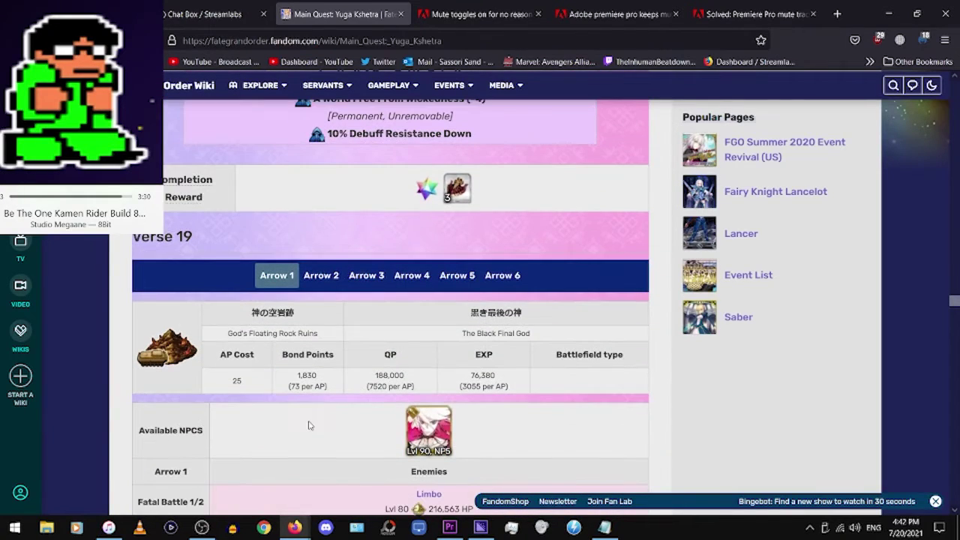
Step through Verse 19's Arrow 2, 3 and 4 quest details
left_click(322, 277)
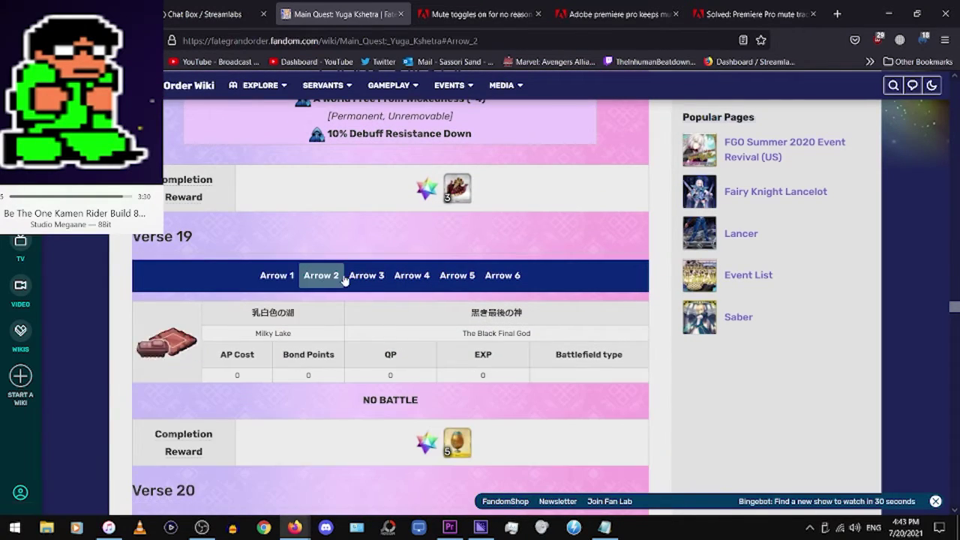
left_click(368, 277)
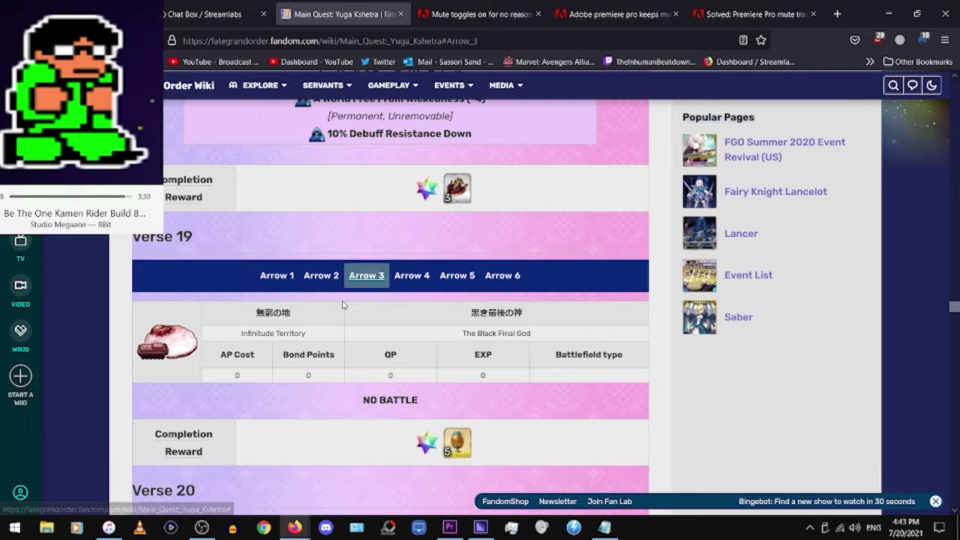
left_click(322, 278)
key("alt+Left")
left_click(325, 282)
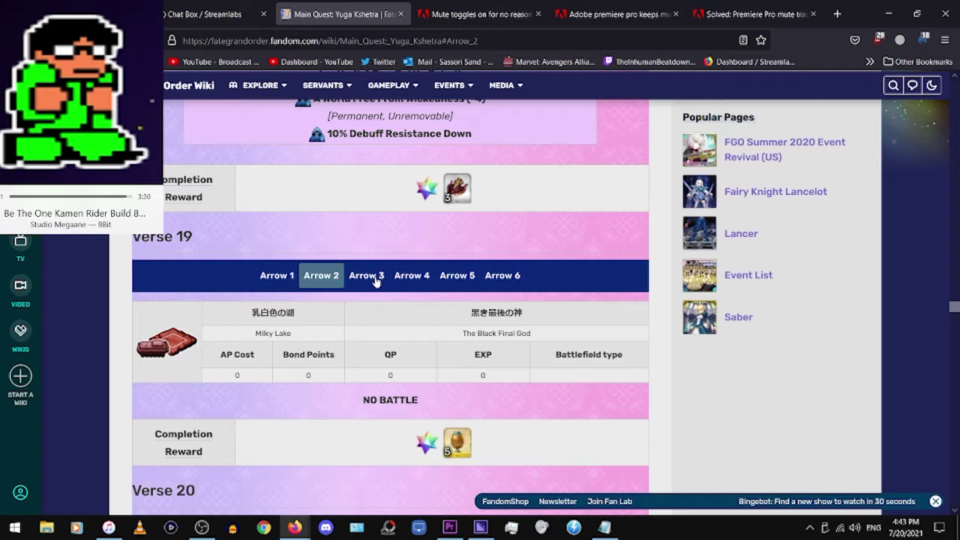
left_click(373, 278)
left_click(409, 279)
scroll(357, 408, "down", 2)
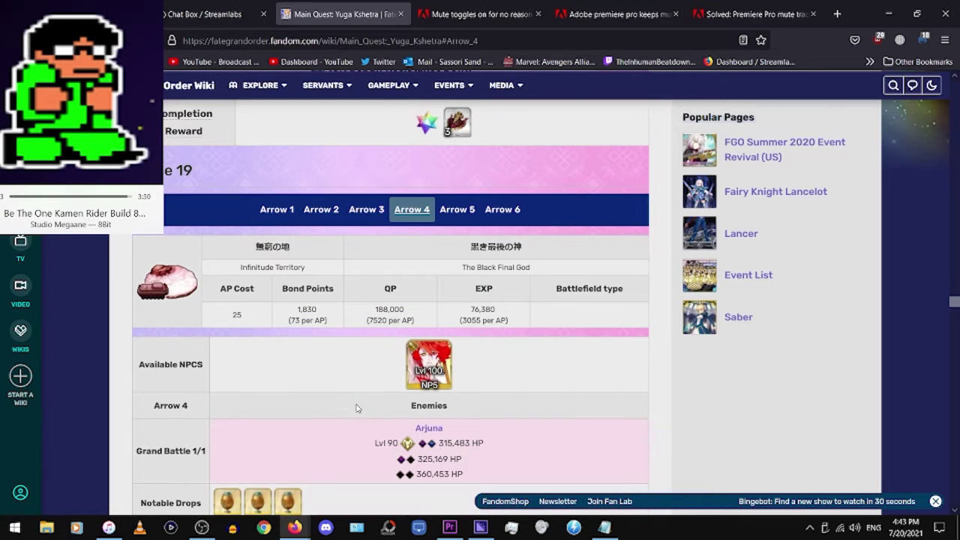
scroll(354, 426, "down", 2)
scroll(360, 375, "up", 4)
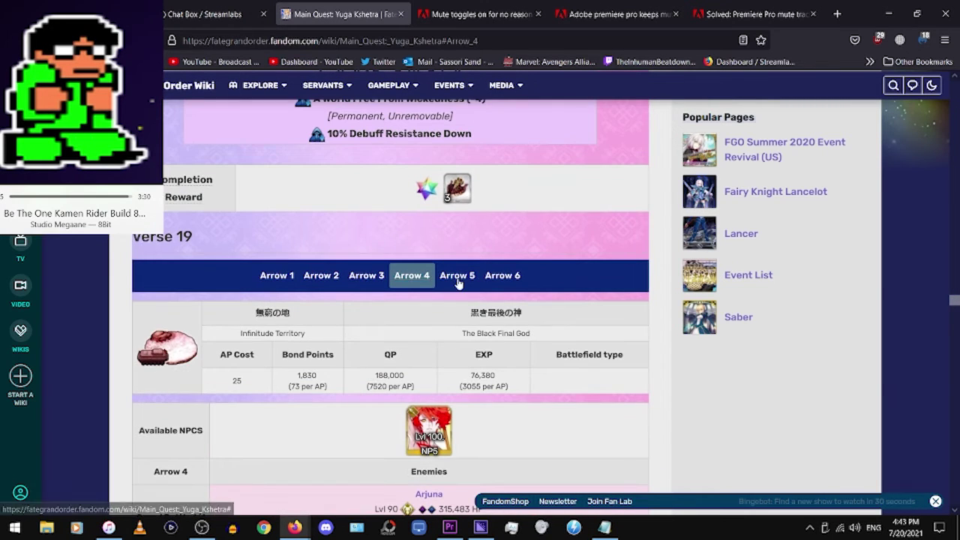
Compare Arrows 5, 6, 3 and 2, settling back on Arrow 4's Arjuna battle
left_click(457, 275)
scroll(365, 310, "down", 2)
scroll(366, 345, "down", 2)
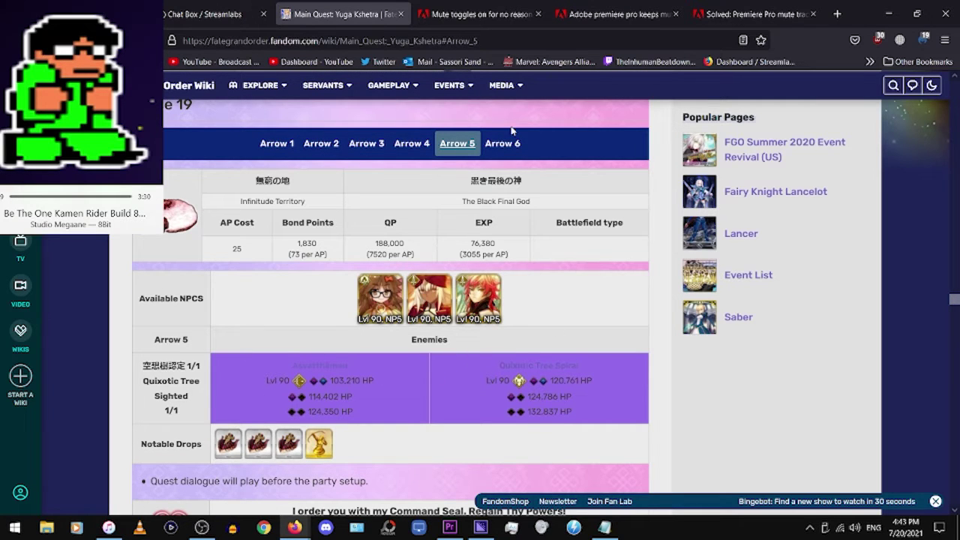
left_click(486, 148)
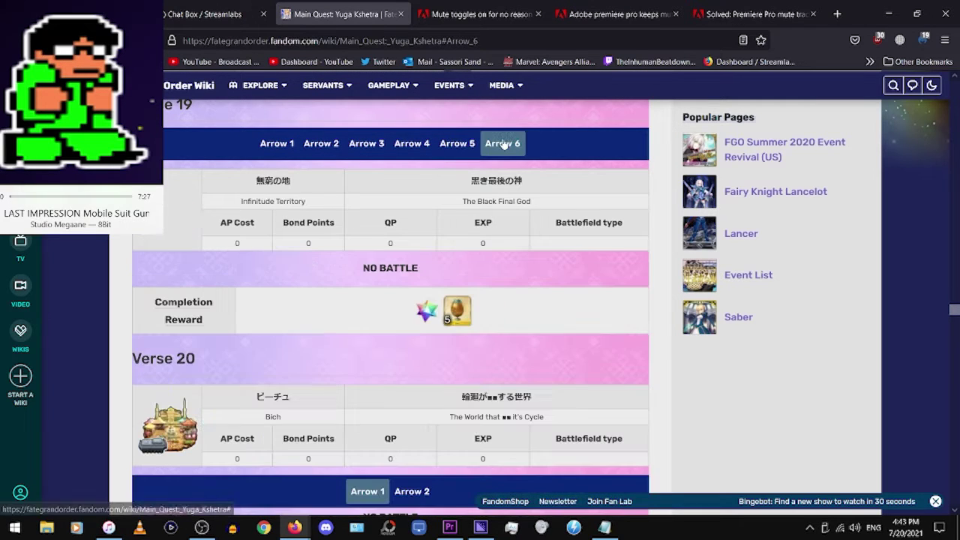
left_click(377, 149)
left_click(402, 149)
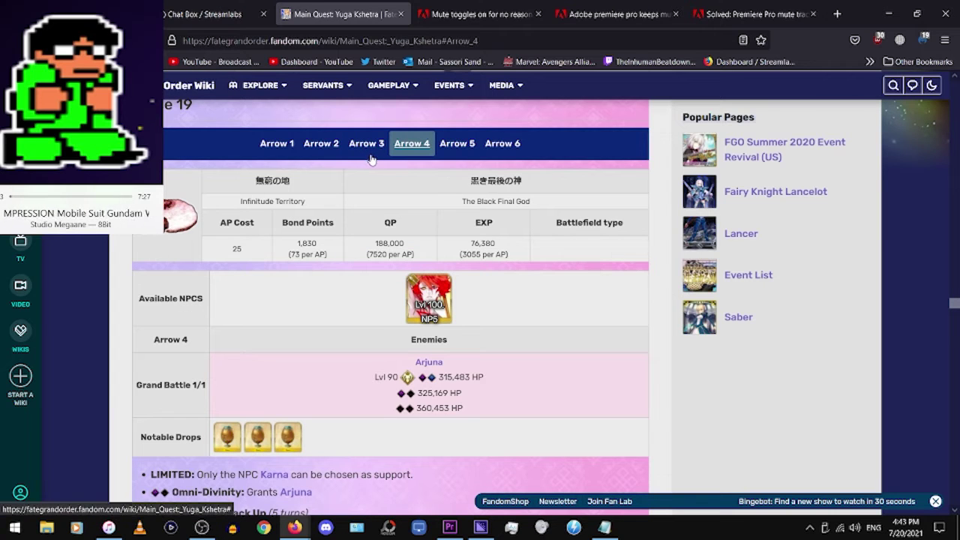
left_click(371, 148)
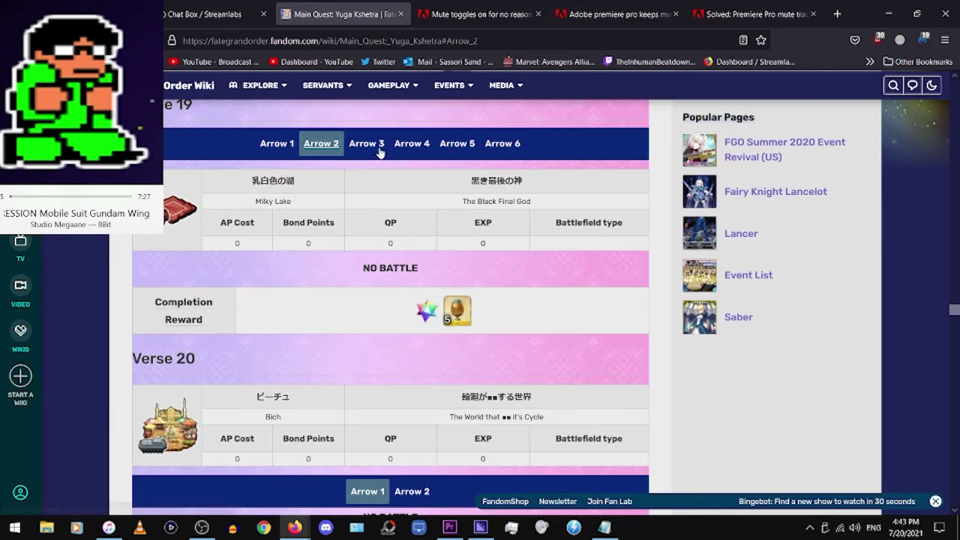
left_click(419, 150)
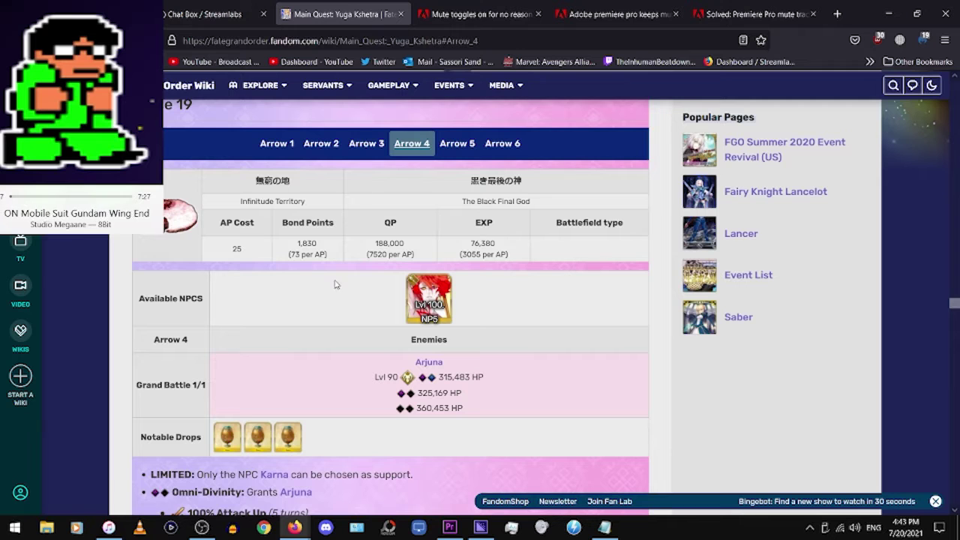
scroll(339, 294, "down", 2)
scroll(318, 312, "down", 2)
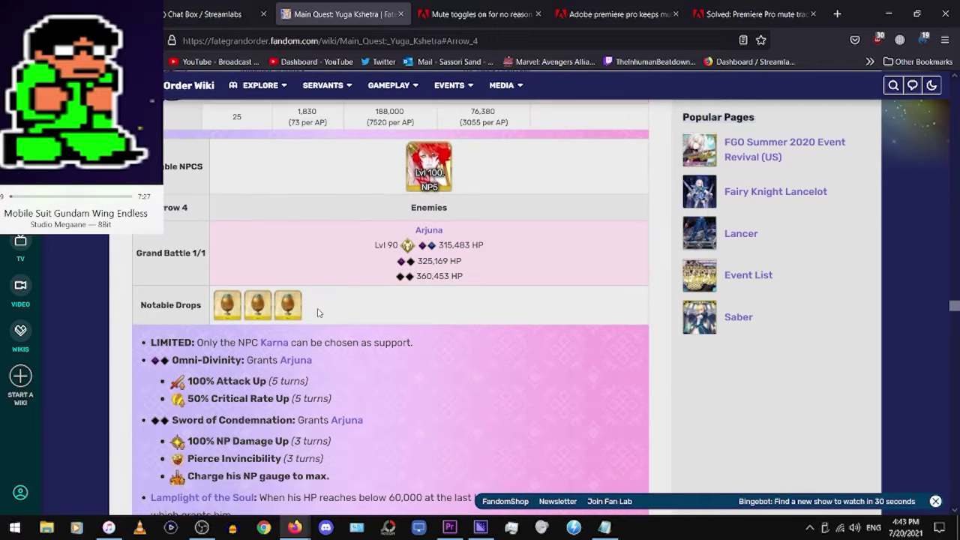
scroll(318, 312, "up", 5)
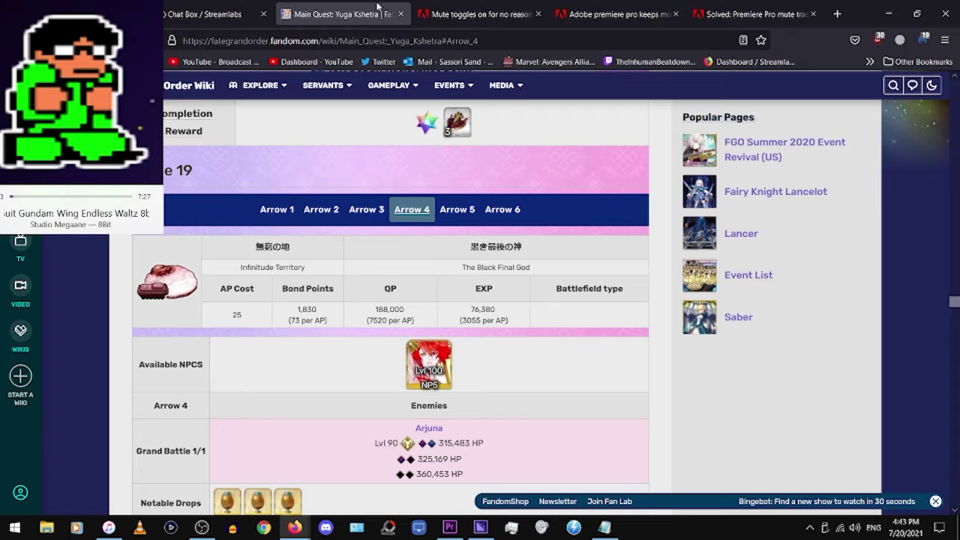
Close the two Premiere help tabs and minimize the browser to return to Premiere Pro
left_click(537, 14)
left_click(539, 15)
left_click(539, 15)
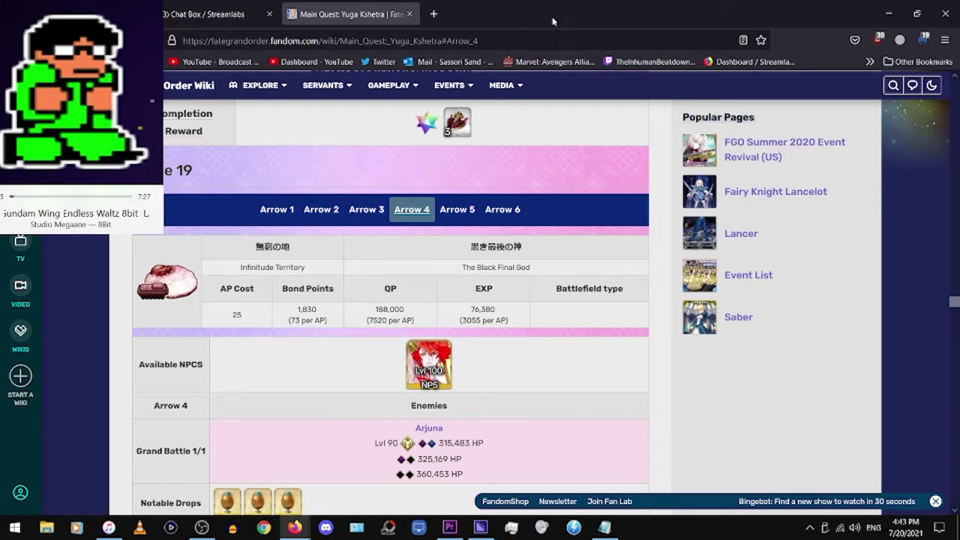
left_click(888, 14)
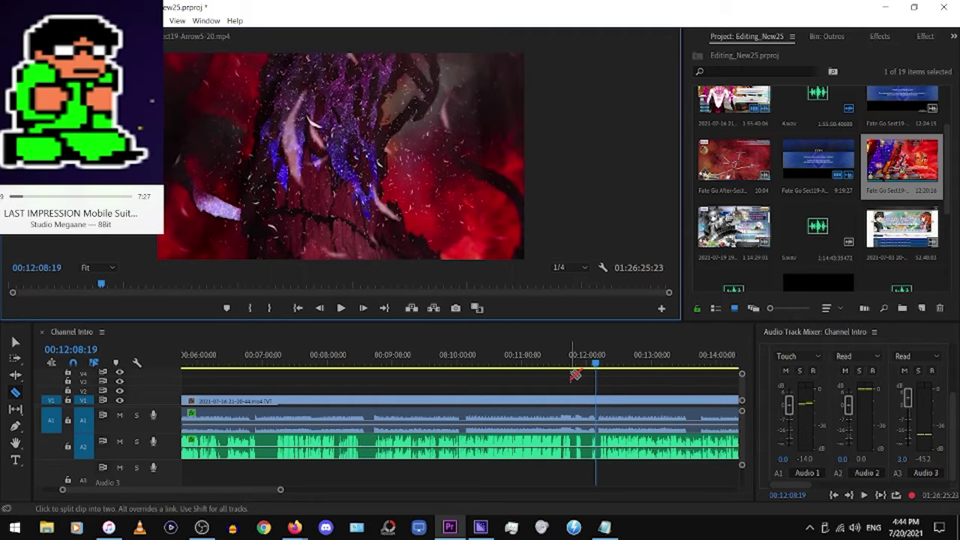
Split the gameplay clip, then play the footage from 00:12:04:20
left_click(579, 405)
left_click(600, 365)
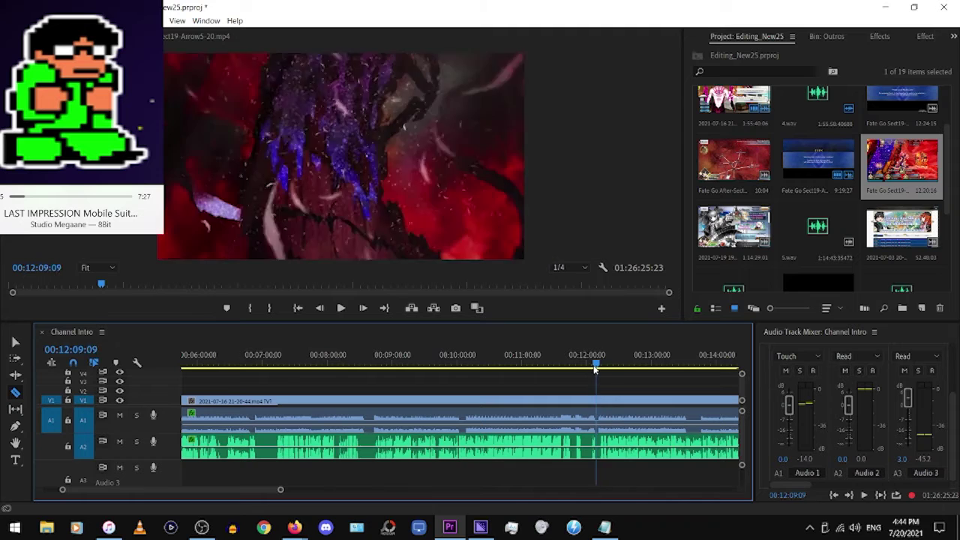
left_click_drag(598, 367, 591, 367)
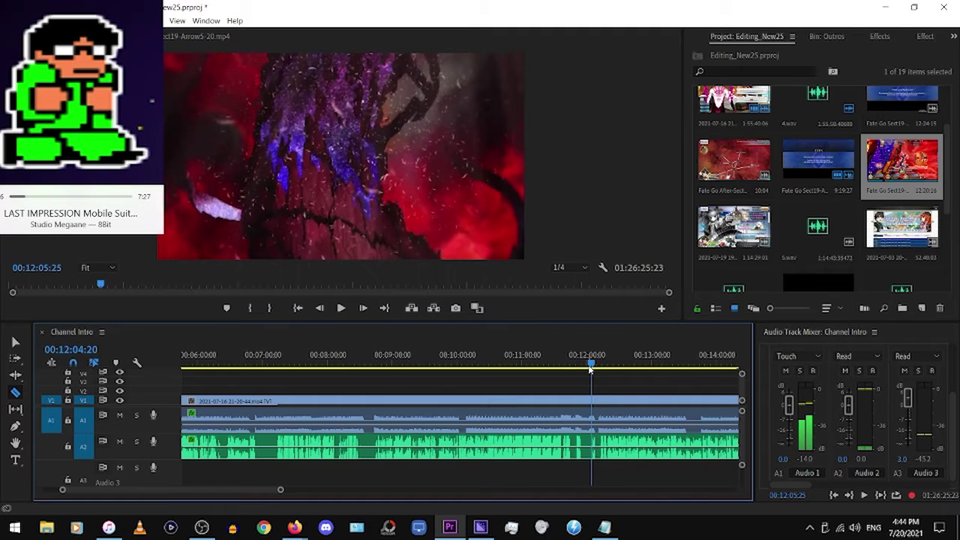
left_click(340, 308)
Review footage at 00:13:27, 00:15:40 and 00:15:29, stopping playback at 00:15:36:04
left_click_drag(281, 490, 262, 490)
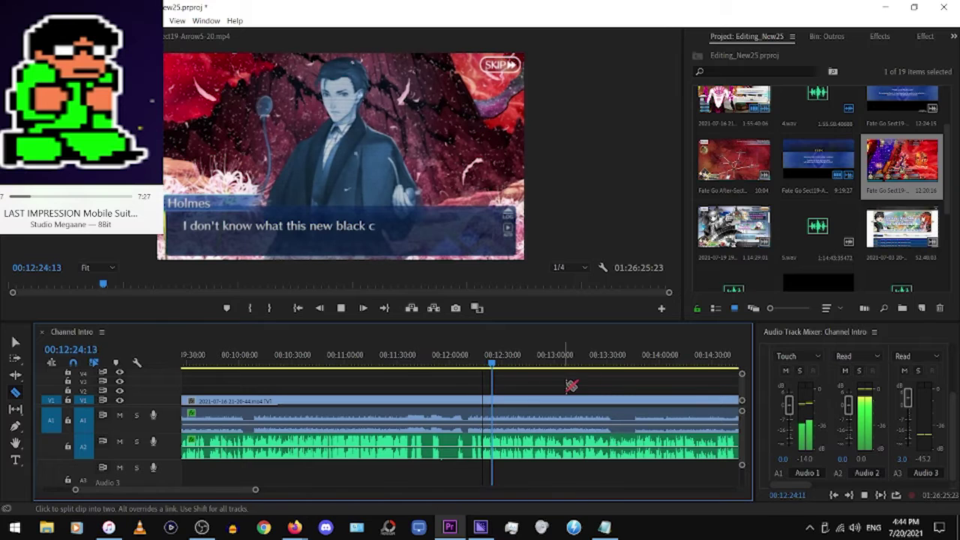
left_click(605, 362)
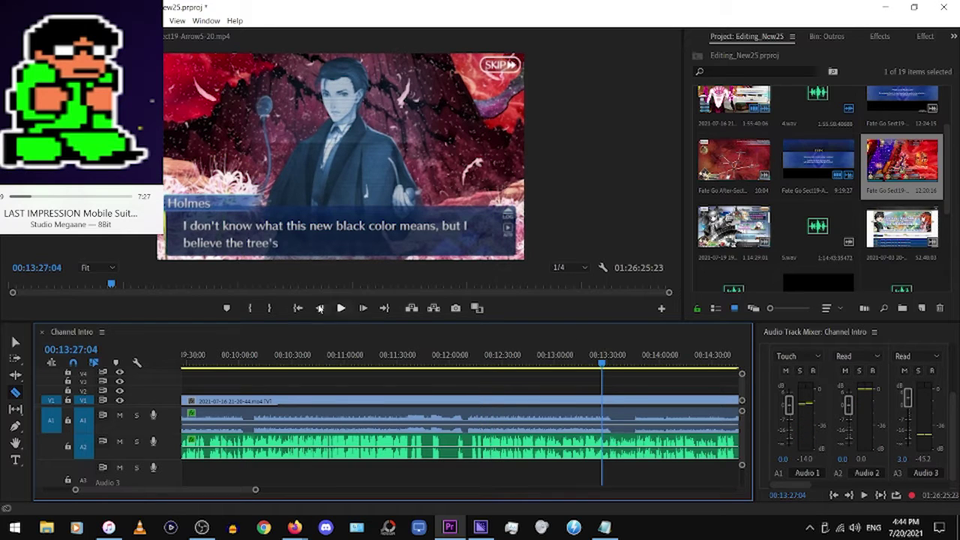
left_click(340, 309)
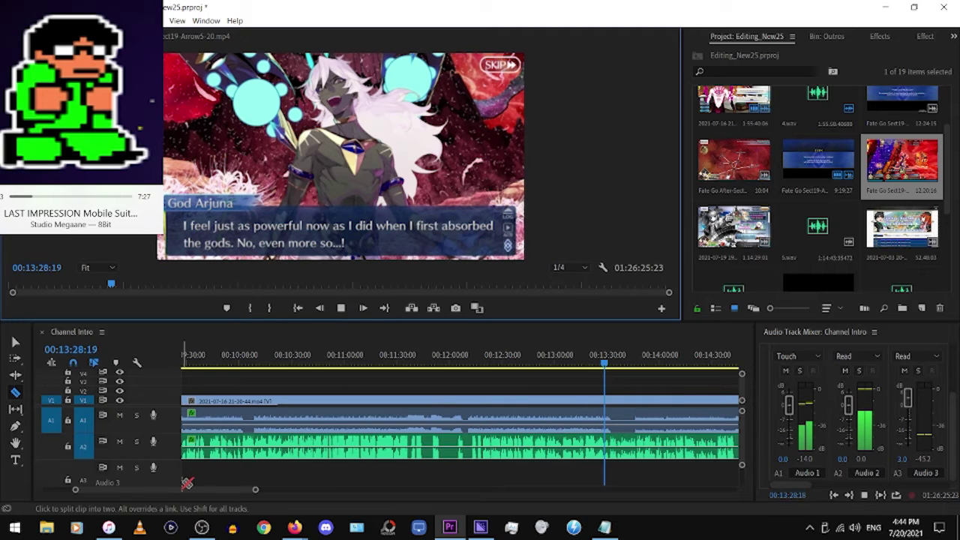
scroll(199, 488, "down", 4)
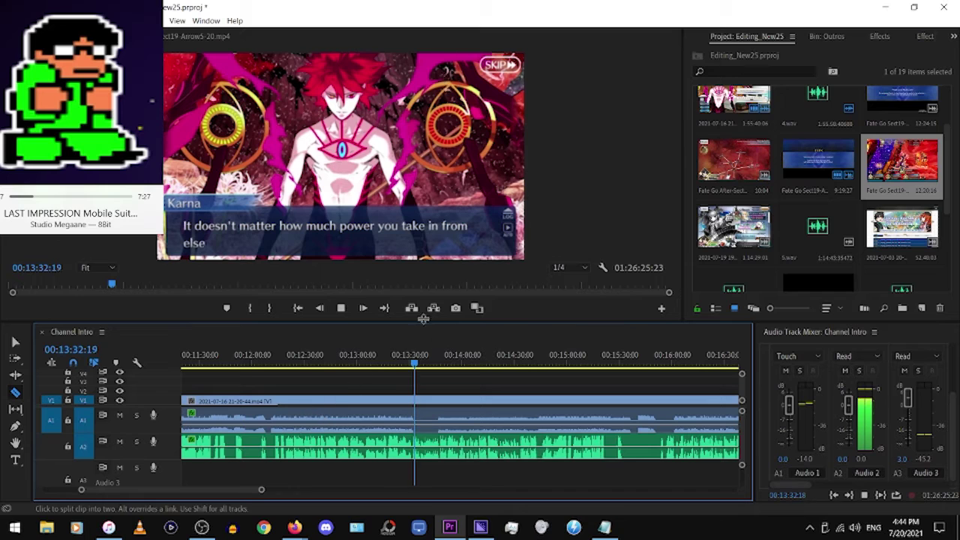
left_click(342, 308)
left_click(638, 365)
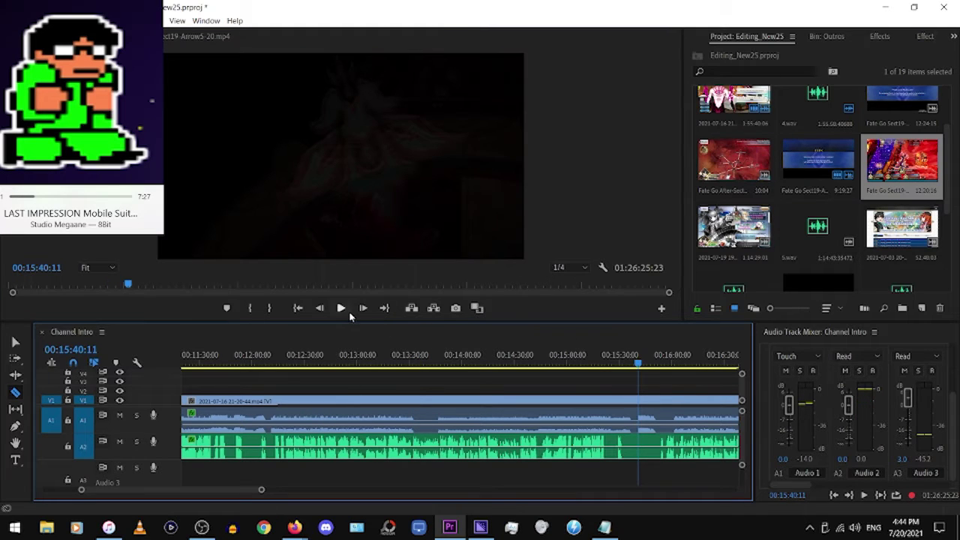
left_click(350, 314)
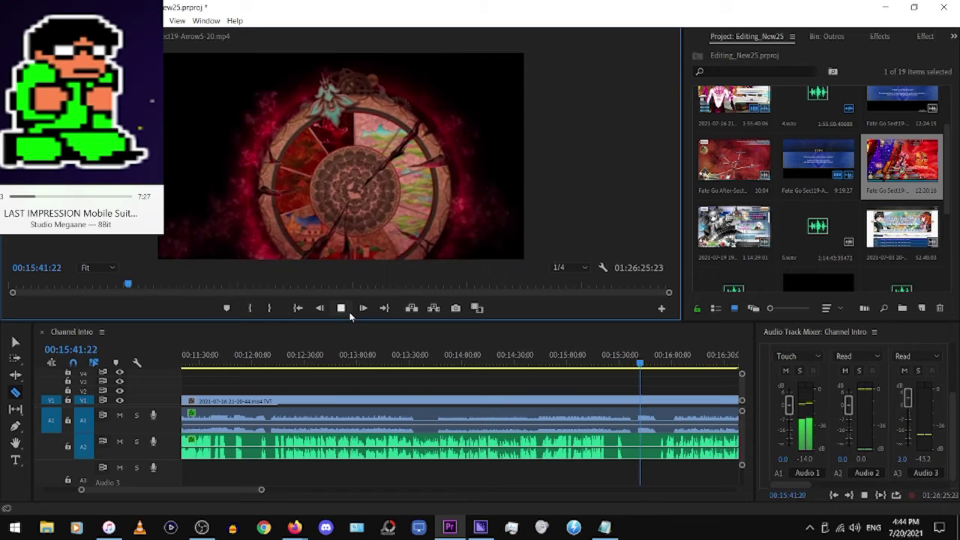
left_click(620, 364)
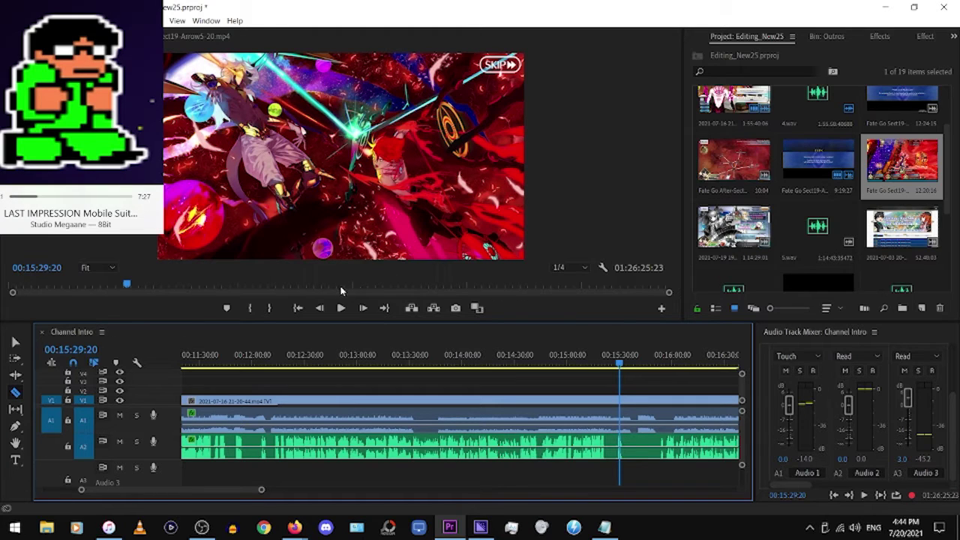
left_click(340, 309)
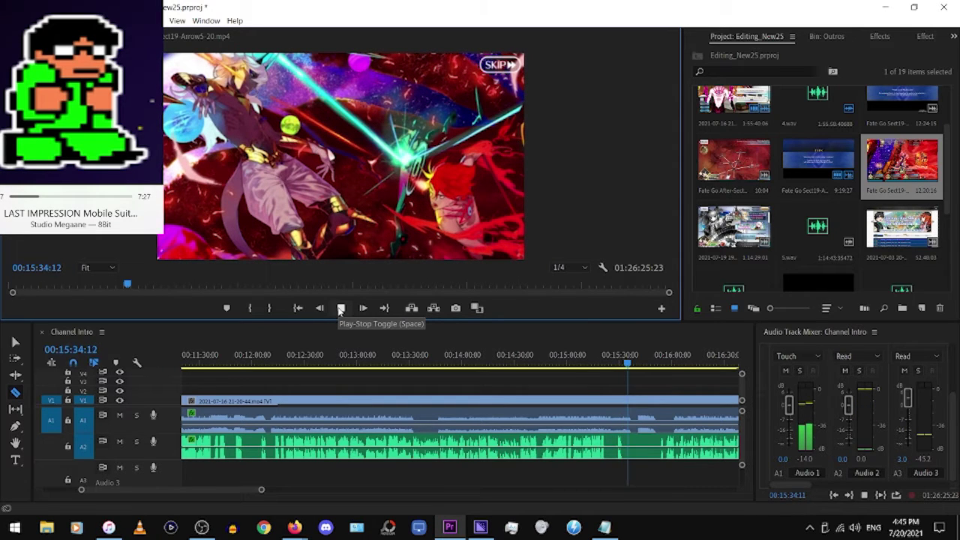
left_click(340, 309)
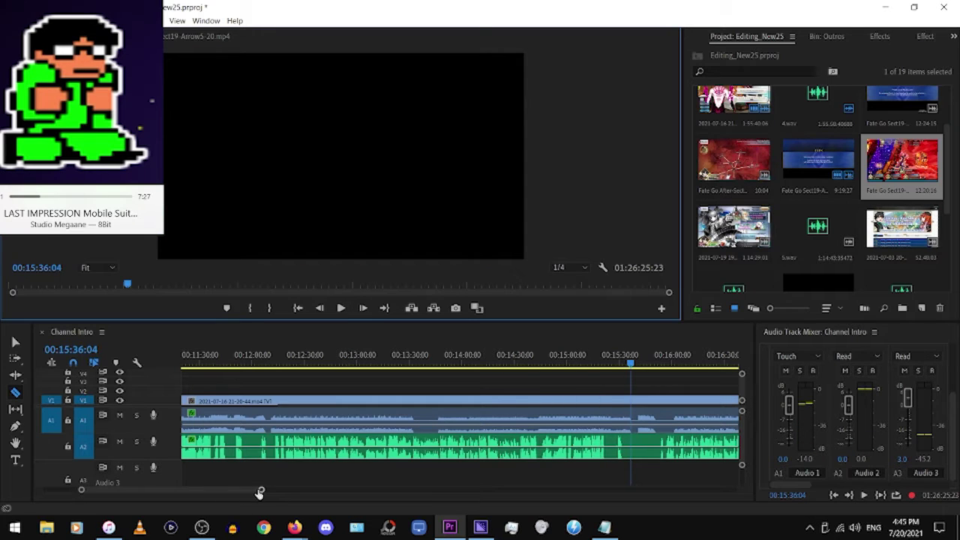
Razor the gameplay clip at 00:15:36:04 and save the project
left_click_drag(260, 493, 215, 490)
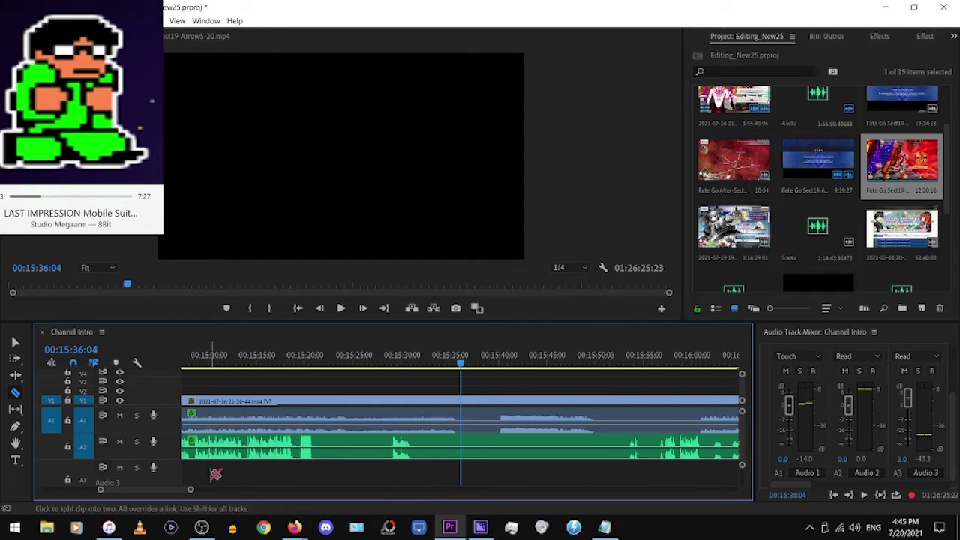
left_click(462, 434)
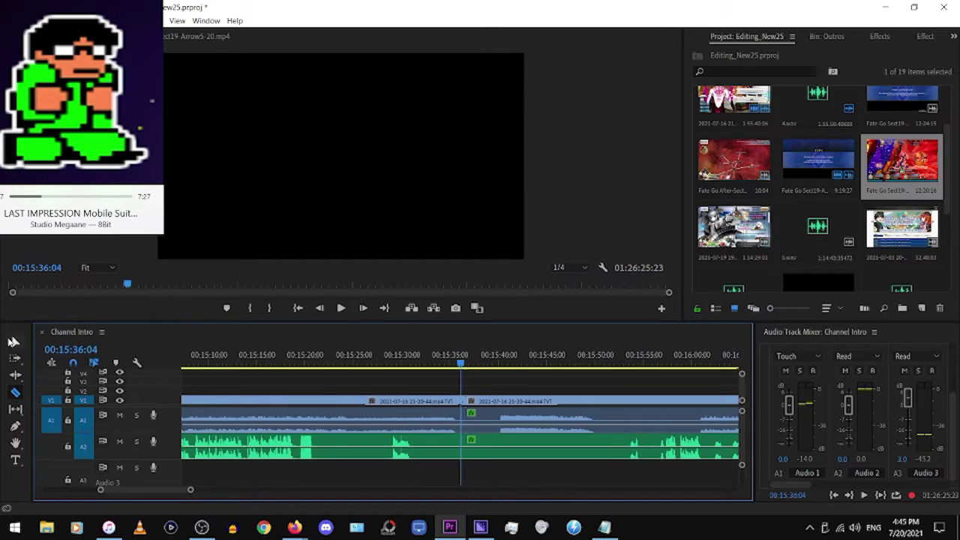
left_click(14, 342)
left_click(541, 387)
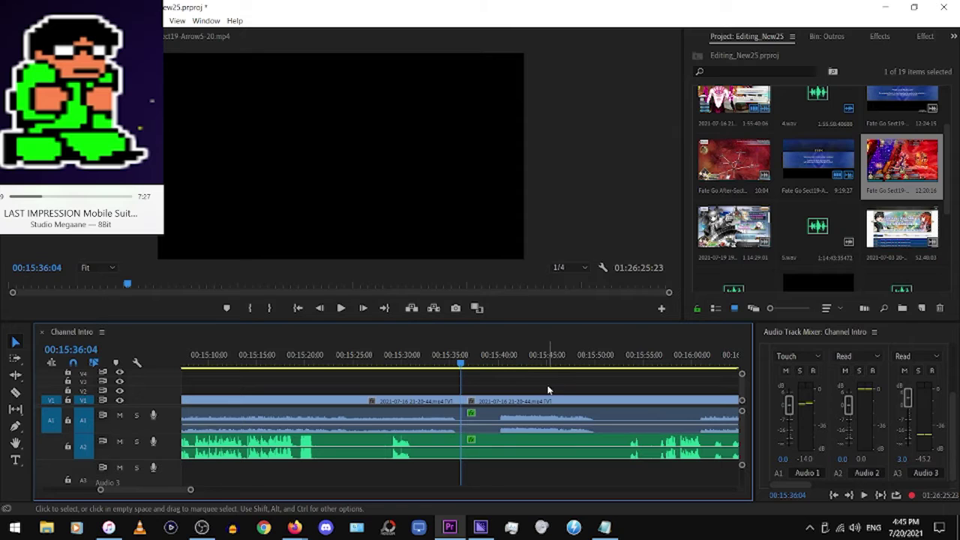
key("ctrl+s")
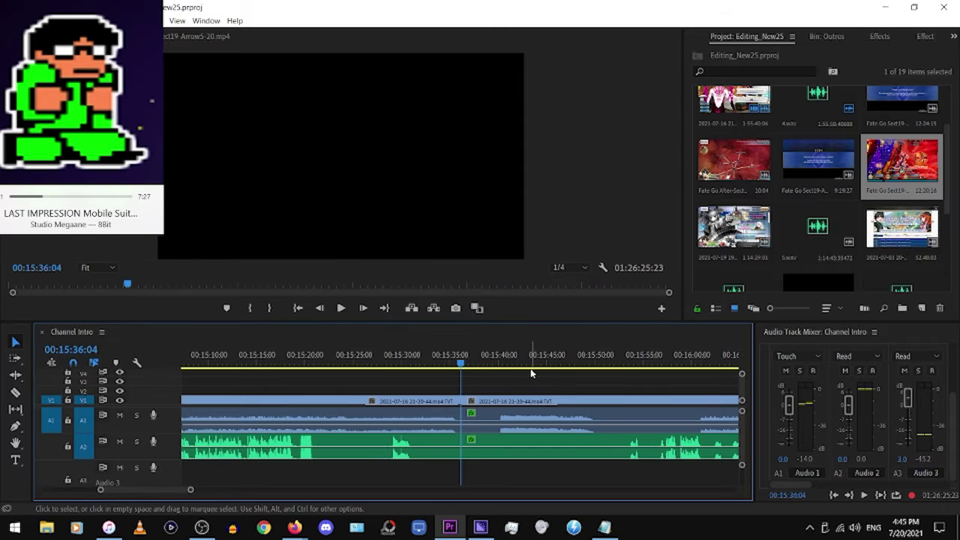
Ripple-delete all clips after the cut so the sequence ends at 00:15:36:04
left_click(540, 409)
right_click(557, 409)
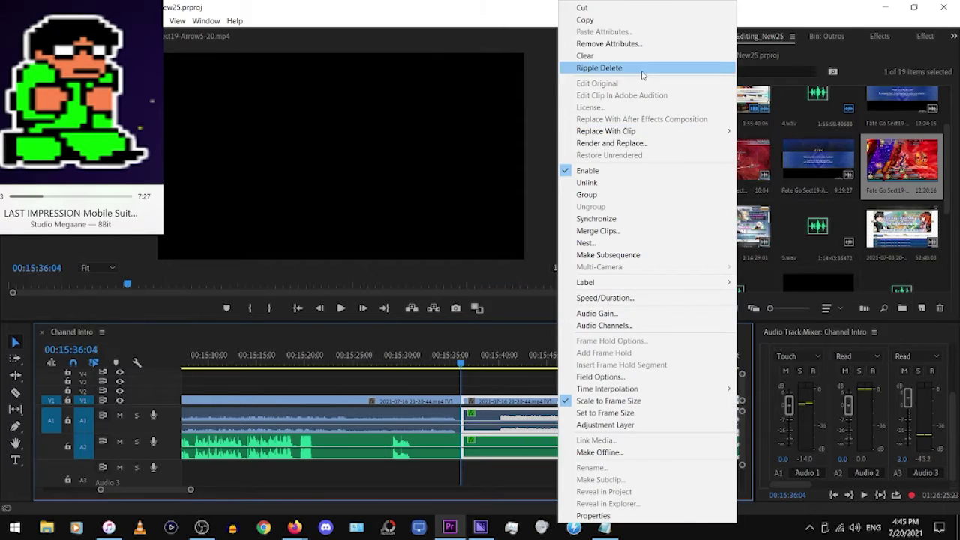
left_click(645, 68)
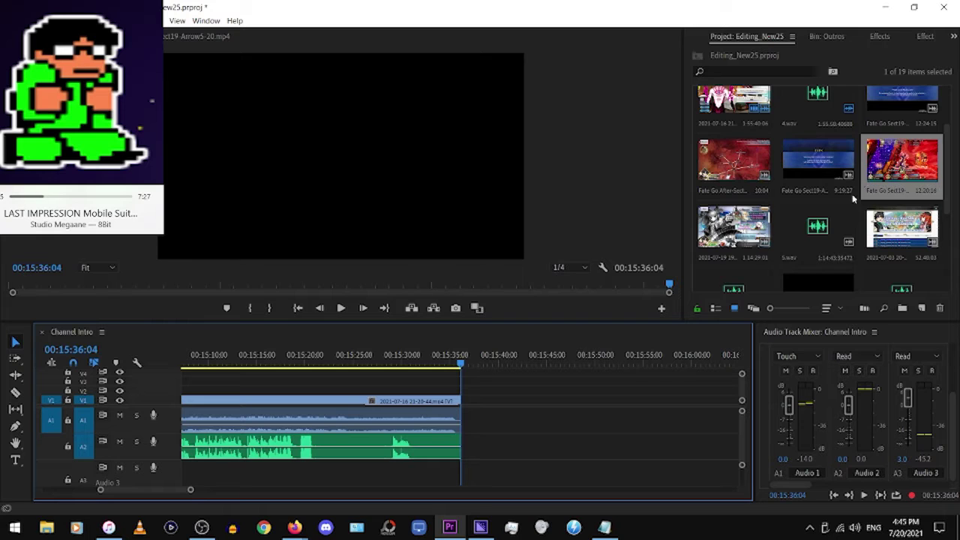
Place the next Fate Go Sect19 clip from the Project bin right after the cut
scroll(843, 244, "down", 2)
scroll(810, 252, "up", 2)
scroll(808, 270, "up", 1)
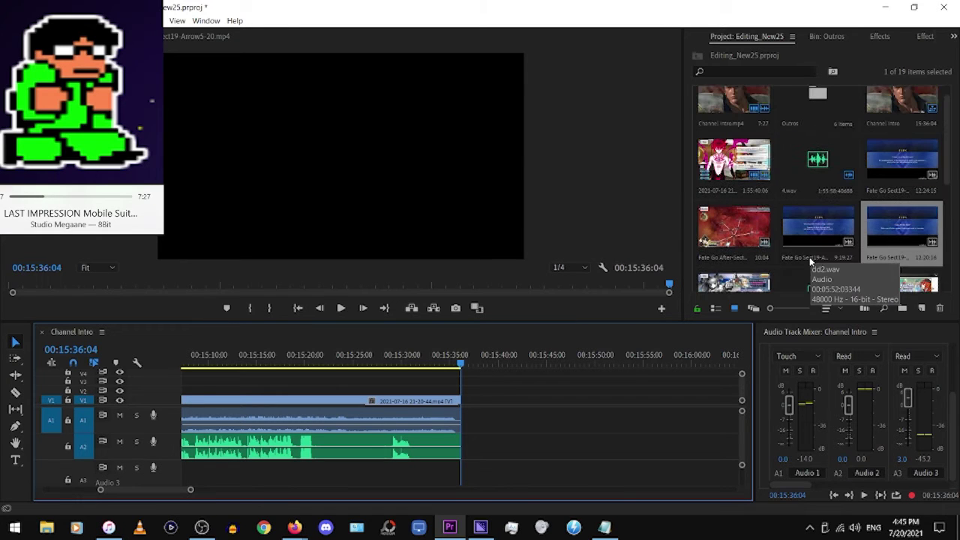
left_click_drag(828, 227, 465, 409)
Raise the new clip's audio gain by 10 dB
right_click(515, 424)
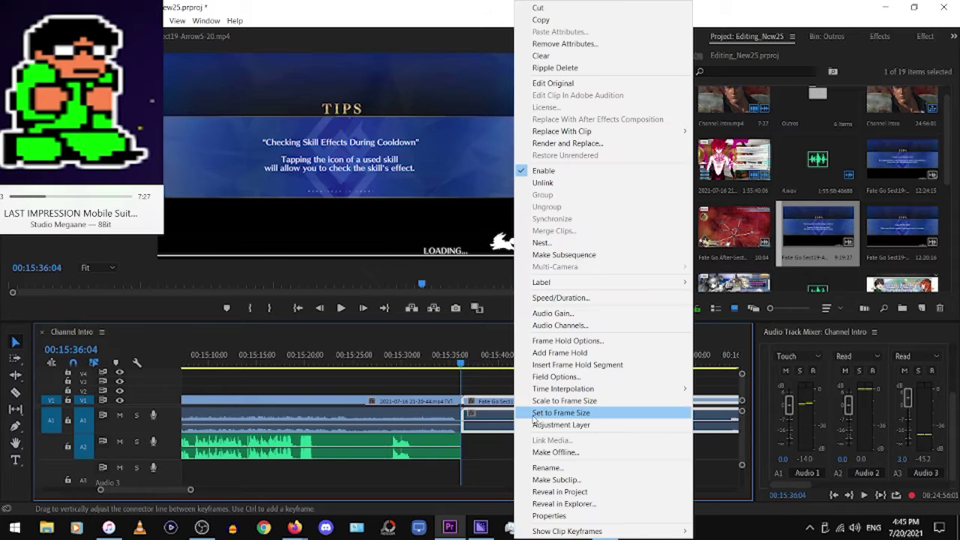
left_click(548, 312)
type("10")
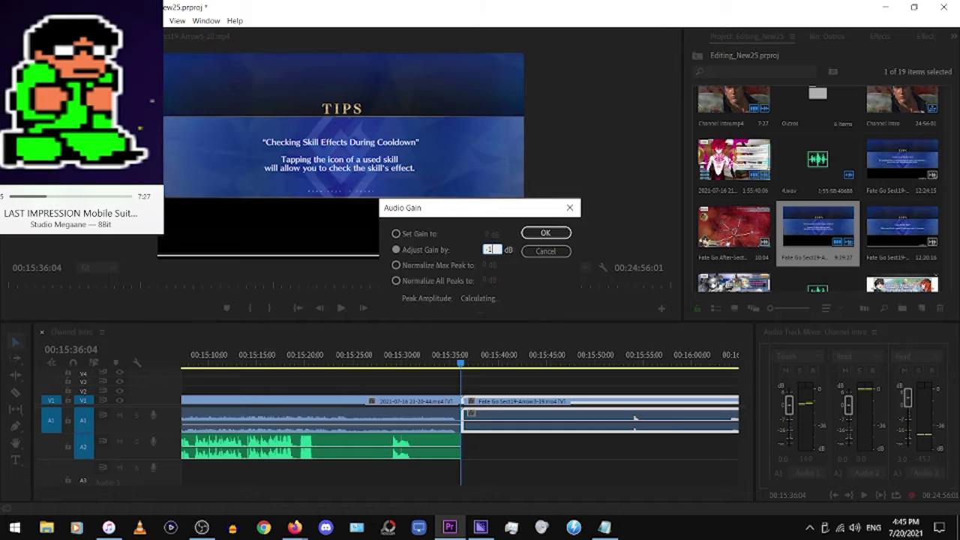
key("Return")
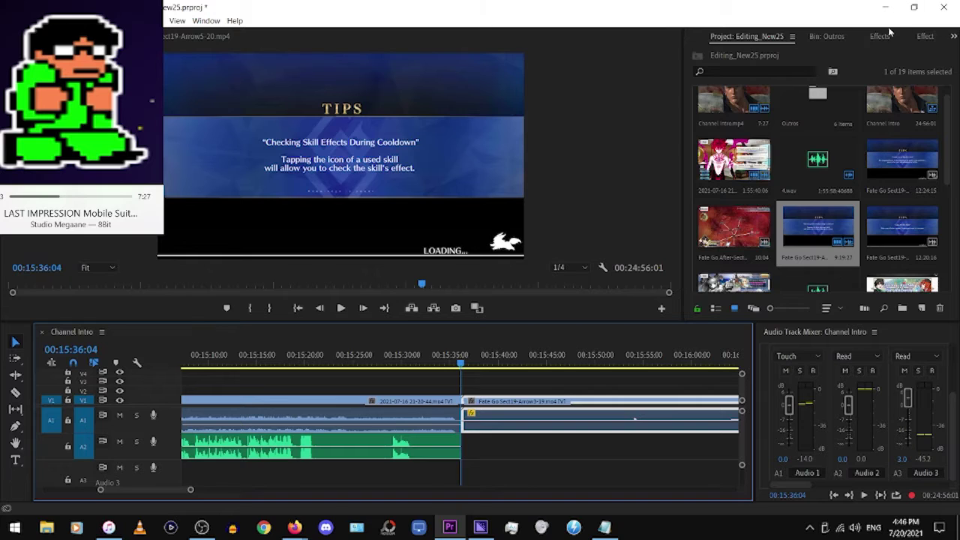
Apply the Presets > EQ Preset effect to the new Fate Go clip's audio
left_click(880, 36)
scroll(724, 202, "up", 3)
scroll(725, 199, "up", 2)
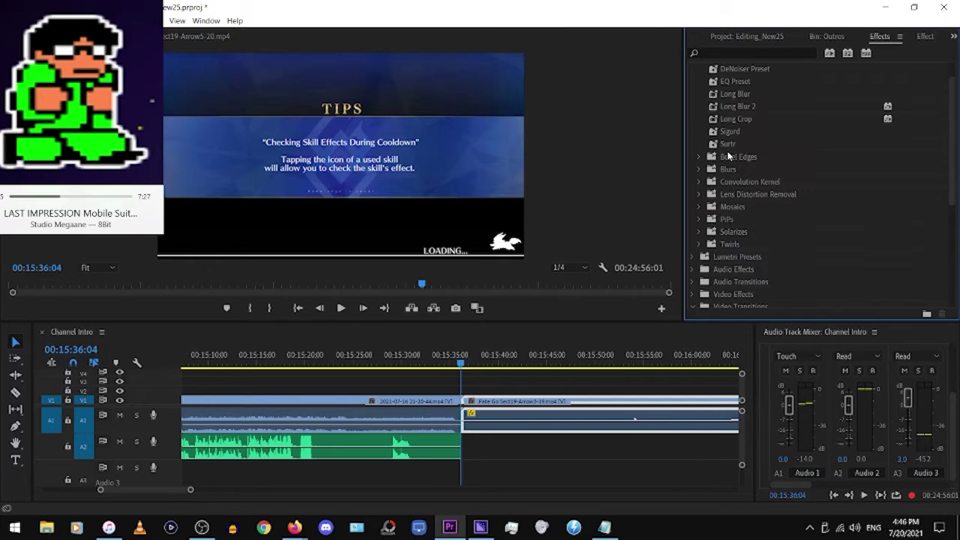
scroll(728, 159, "up", 2)
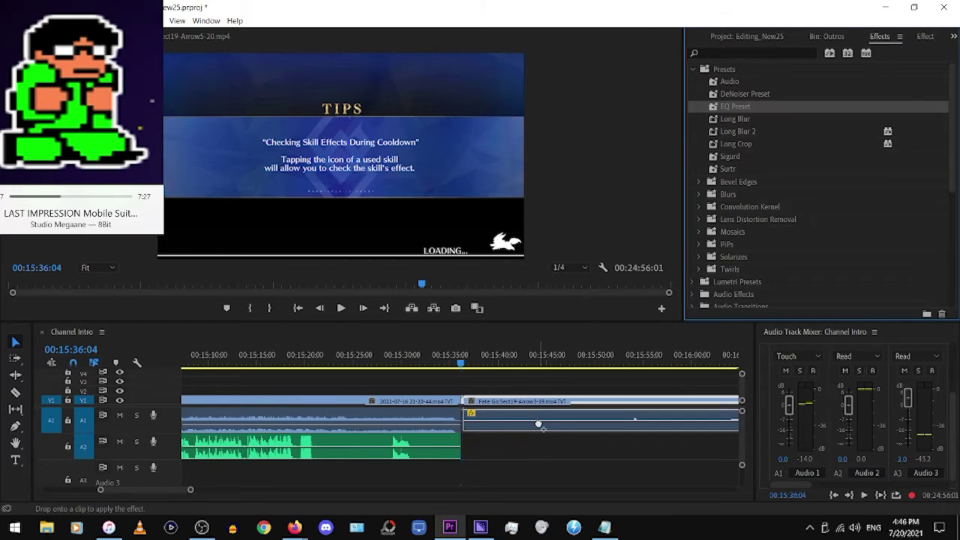
left_click_drag(738, 107, 542, 429)
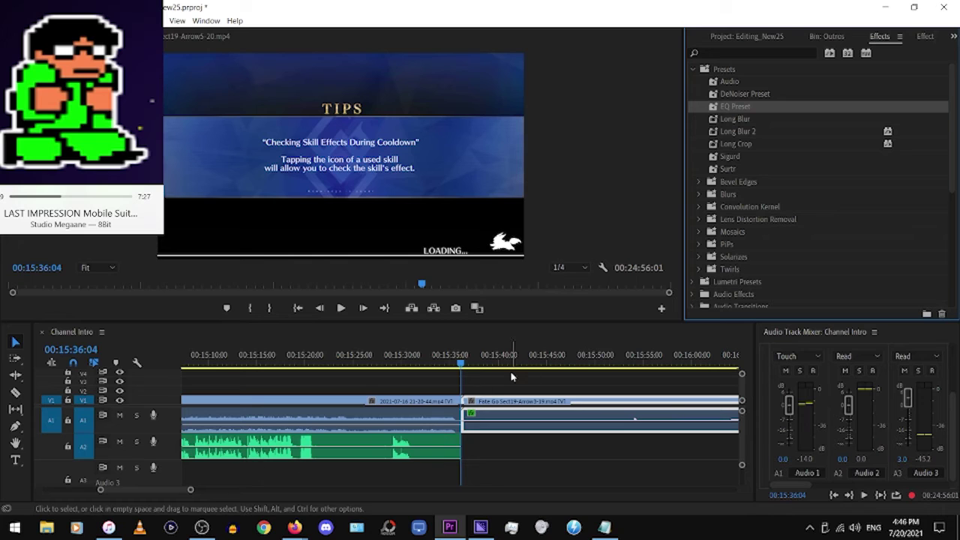
Scrub the new clip forward through its tips screens to find where usable footage ends
left_click(616, 363)
left_click_drag(616, 364, 731, 377)
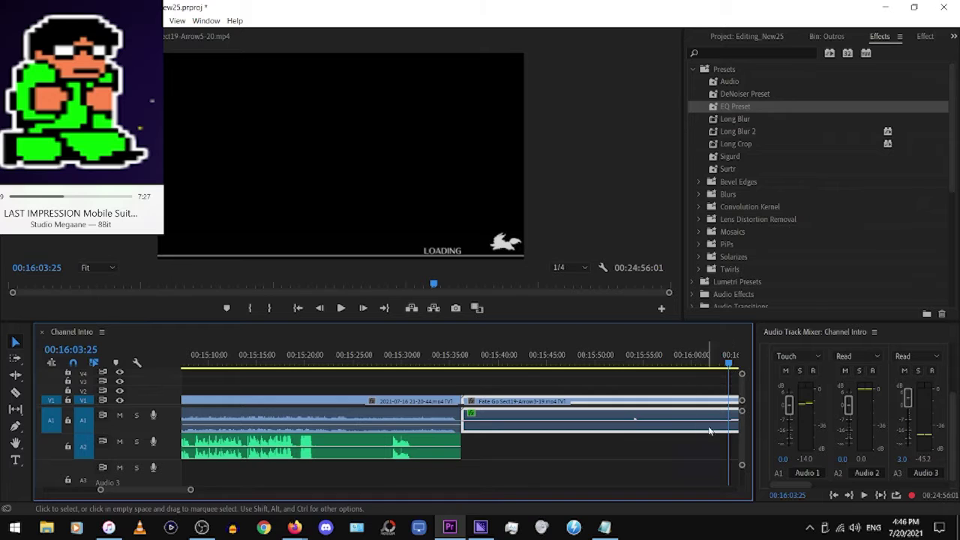
left_click(15, 392)
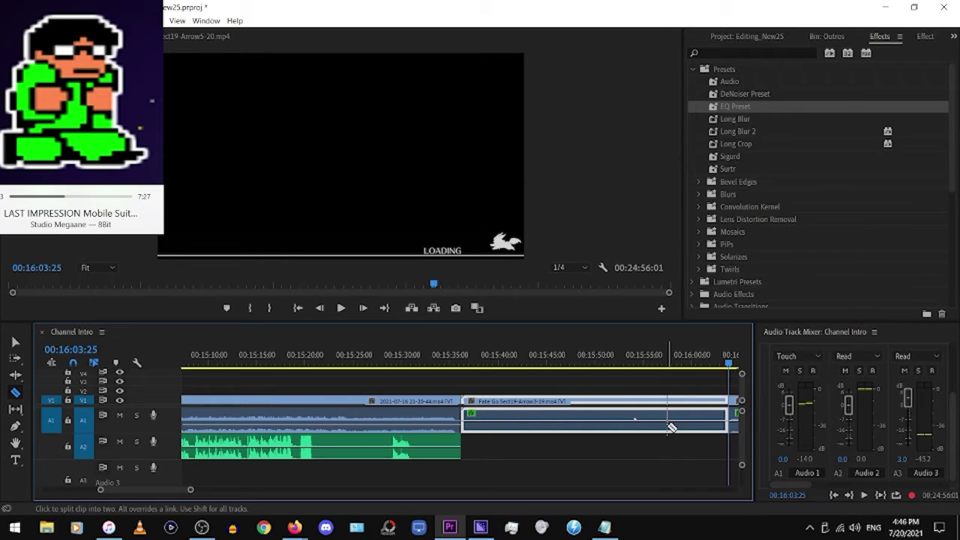
Ripple-delete the new clip's unwanted tail section
right_click(669, 423)
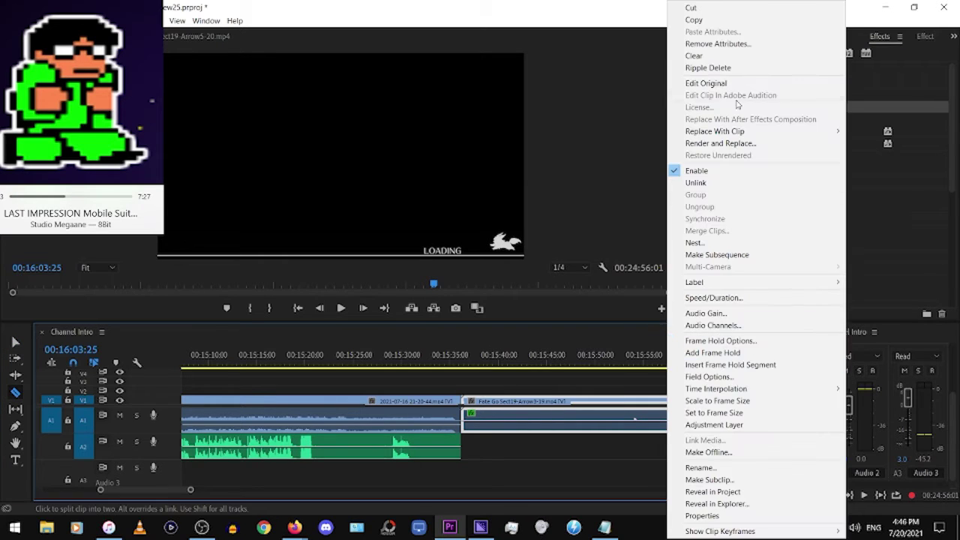
left_click(736, 67)
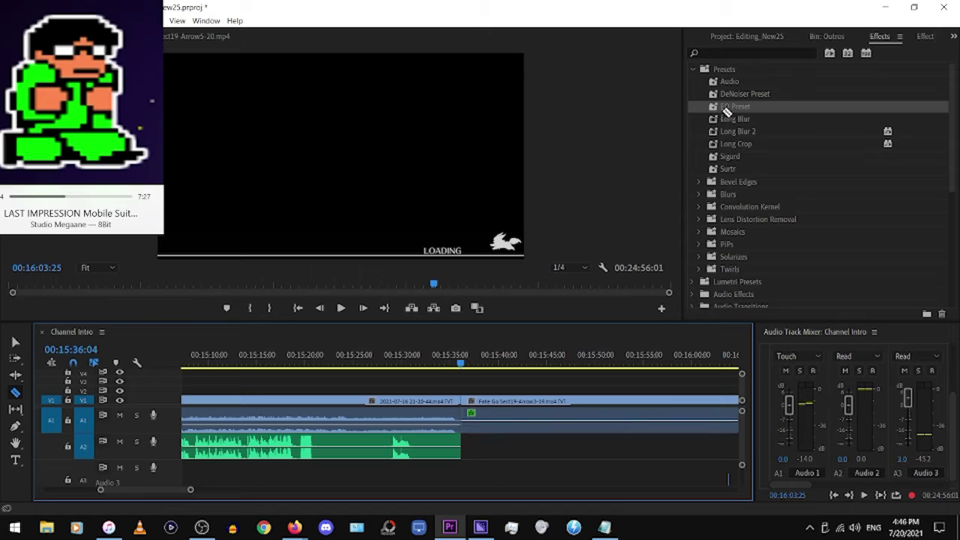
left_click(826, 36)
Add a Dip to Black transition at the 00:15:36:04 cut and play it back
left_click(876, 36)
scroll(780, 198, "down", 2)
scroll(743, 225, "down", 2)
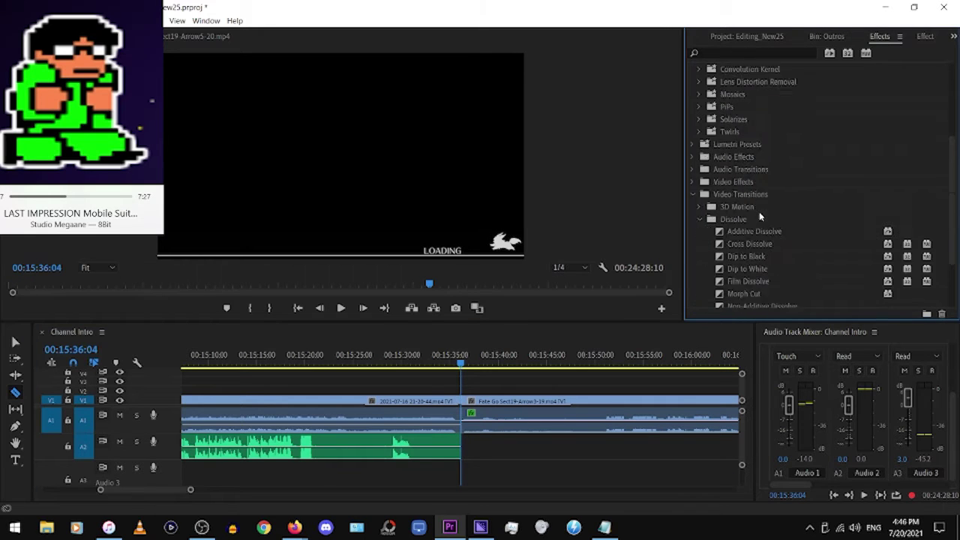
scroll(743, 225, "down", 1)
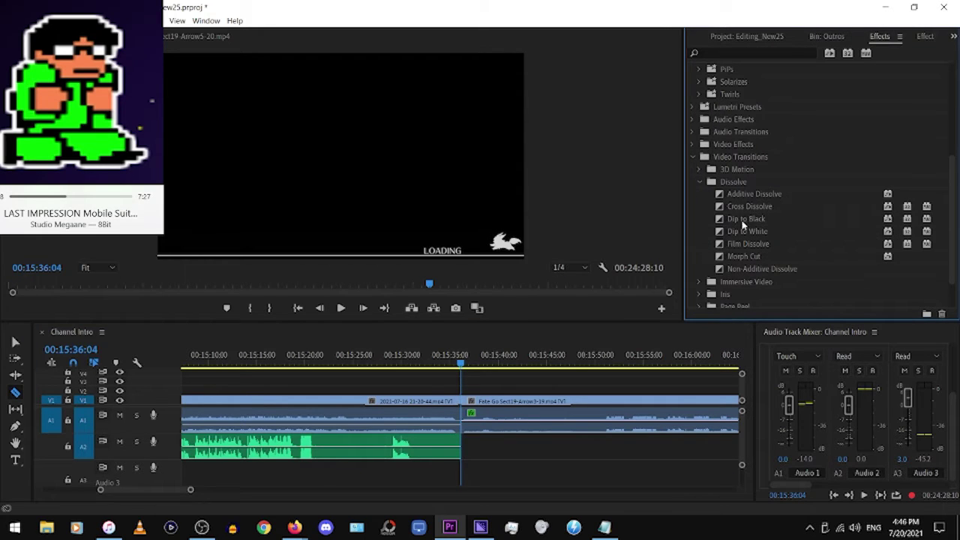
left_click_drag(743, 225, 462, 401)
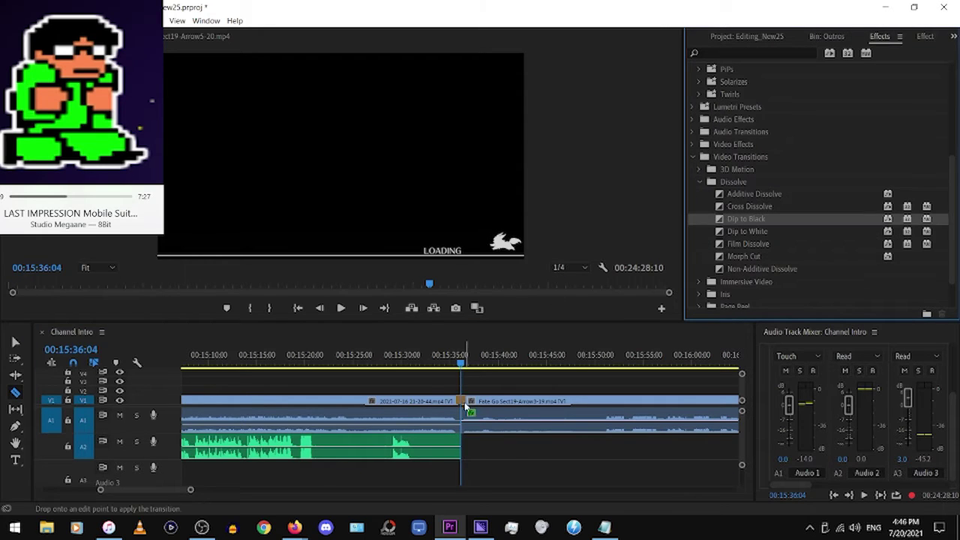
left_click(338, 310)
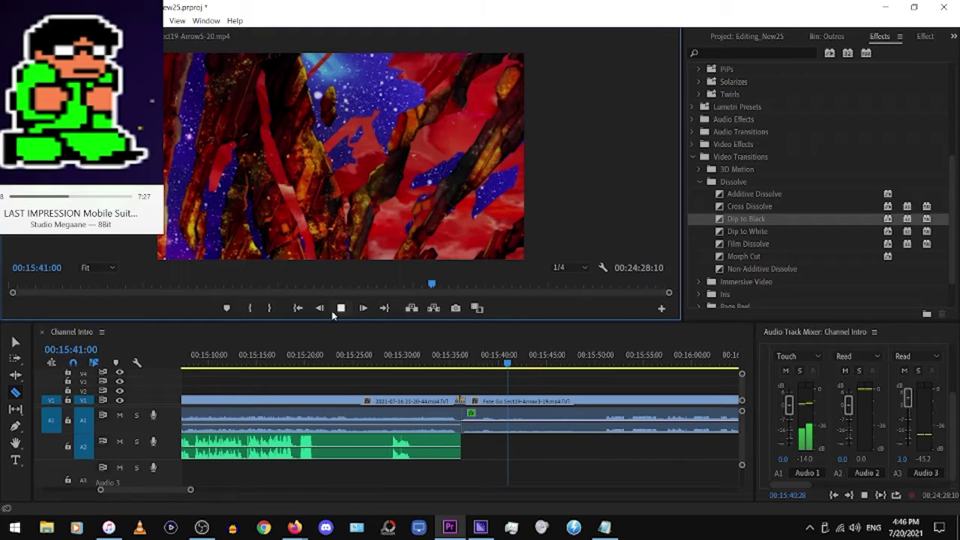
Zoom the timeline out to the whole sequence and stop playback at 00:15:55:01
key("v")
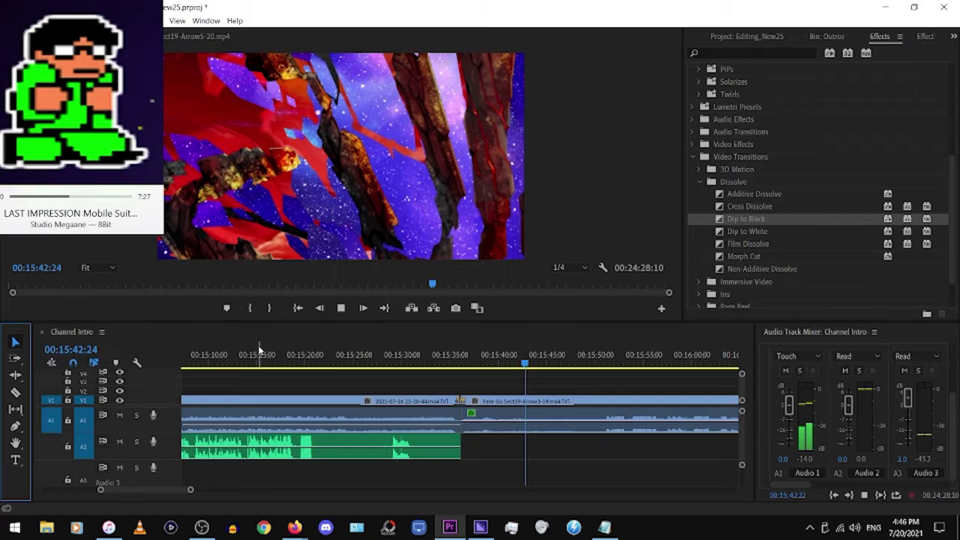
left_click_drag(191, 490, 220, 496)
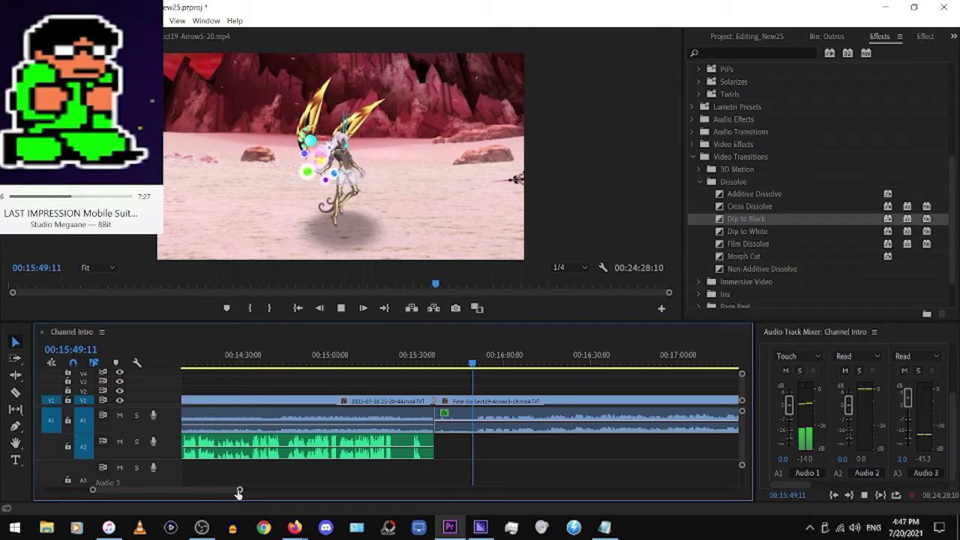
left_click_drag(238, 493, 709, 488)
left_click(341, 308)
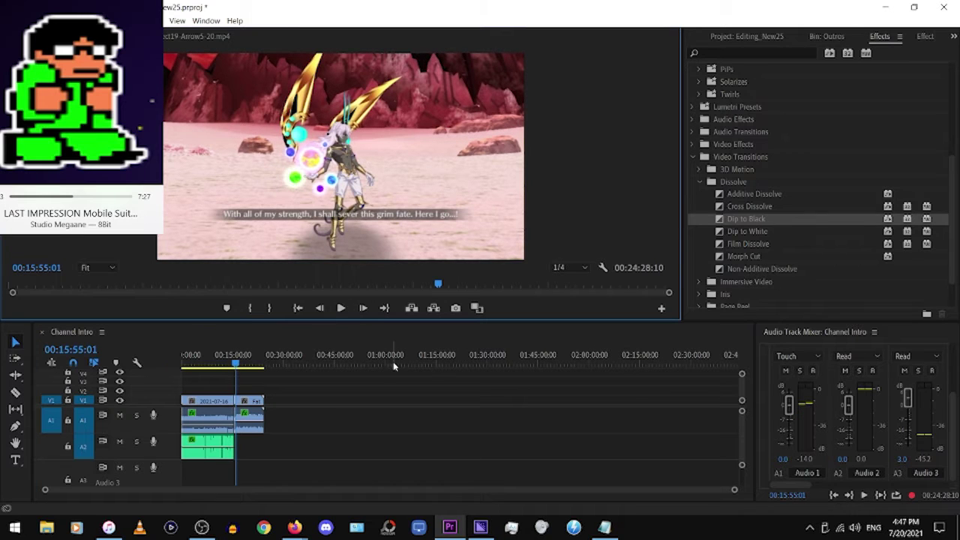
Save, then move the clips after the cut out to about 01:46 and show the Project bin
key("ctrl+s")
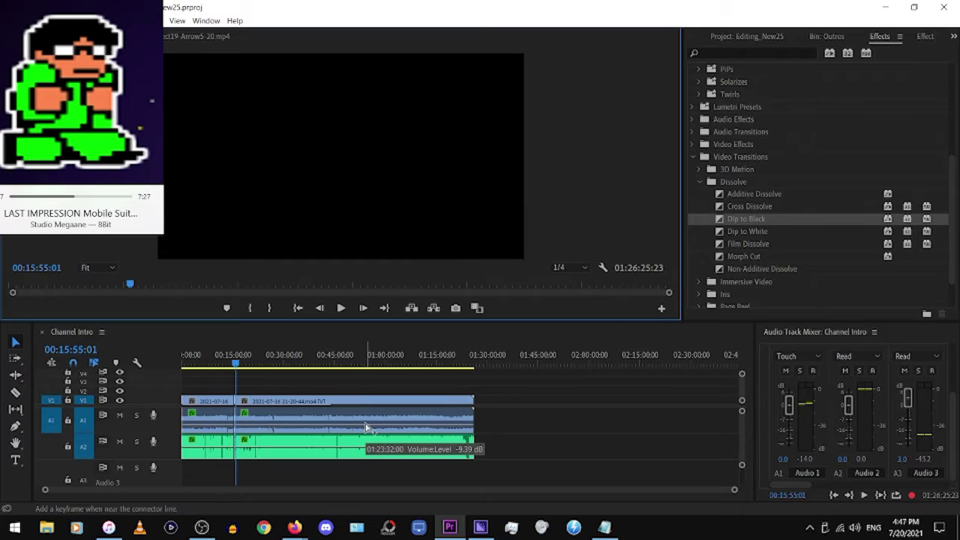
left_click_drag(337, 376, 396, 450)
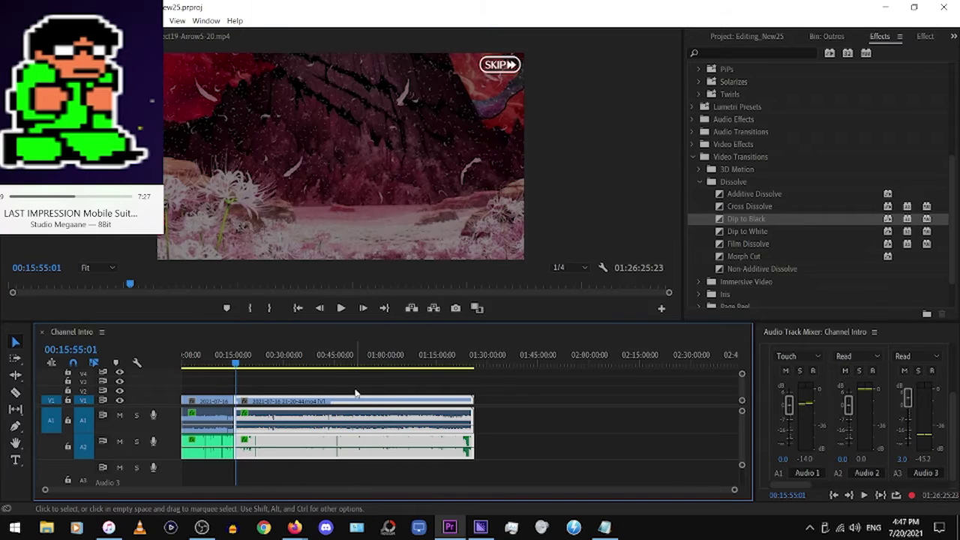
left_click_drag(378, 406, 676, 406)
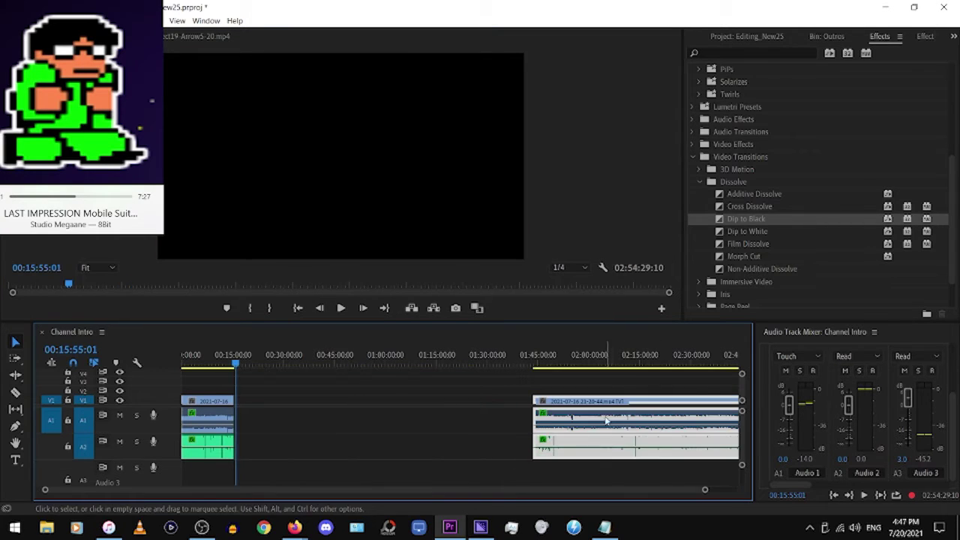
left_click(756, 38)
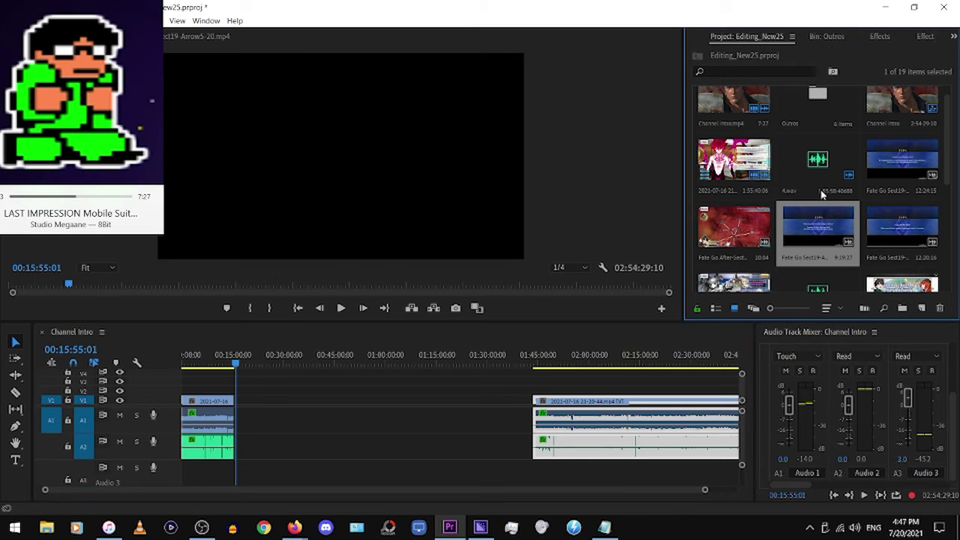
Drop the Fate Go Sect clip at the playhead after the first clip, zoom in, and scrub ahead
left_click_drag(823, 229, 242, 413)
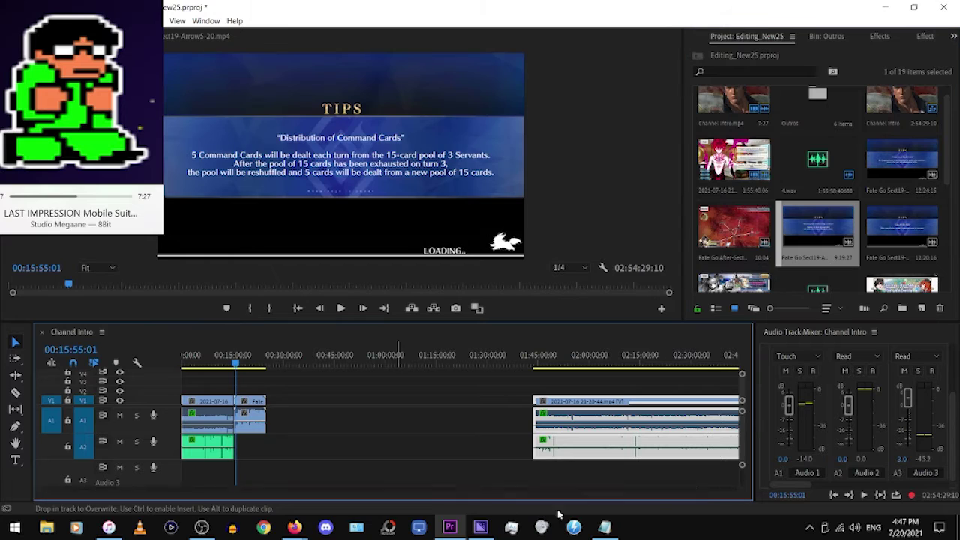
key("equal")
key("equal")
key("equal")
key("equal")
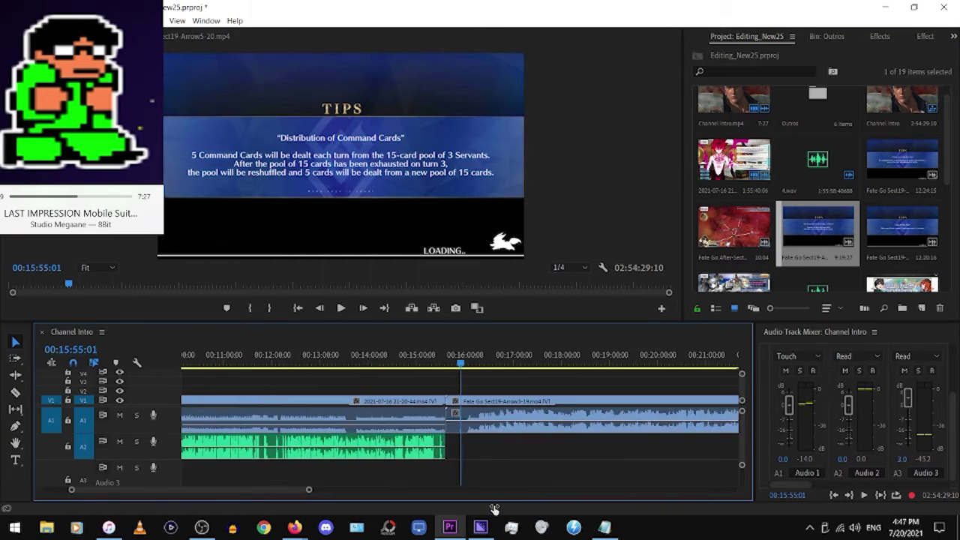
key("equal")
key("equal")
left_click_drag(461, 363, 483, 373)
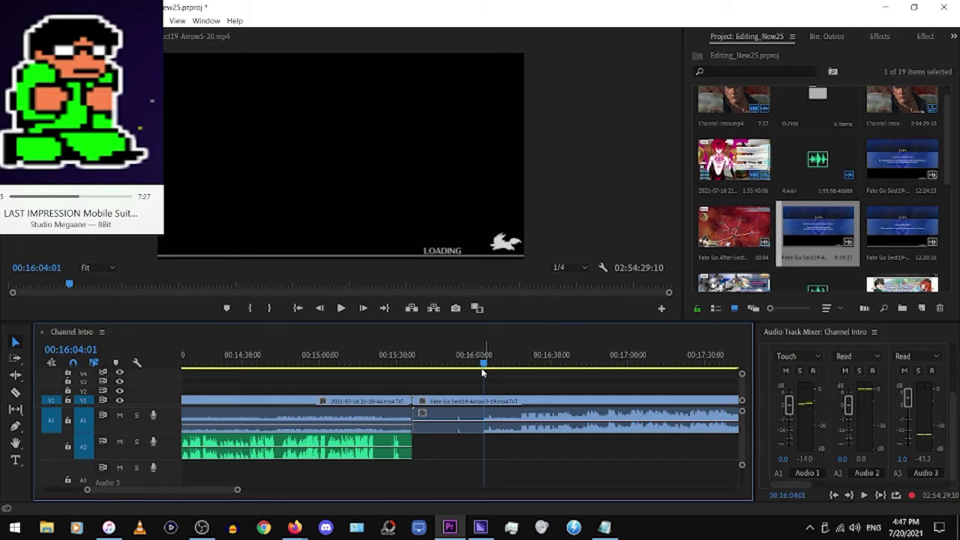
Razor the Fate Go clip at the playhead, ripple-delete its loading-screen opening, and open Audio Gain
left_click(15, 392)
left_click(484, 431)
right_click(462, 420)
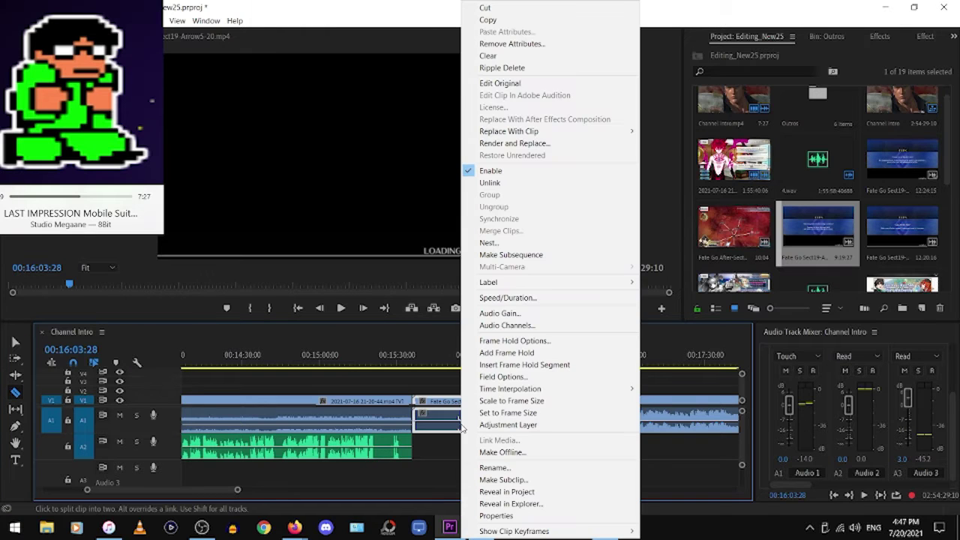
left_click(546, 78)
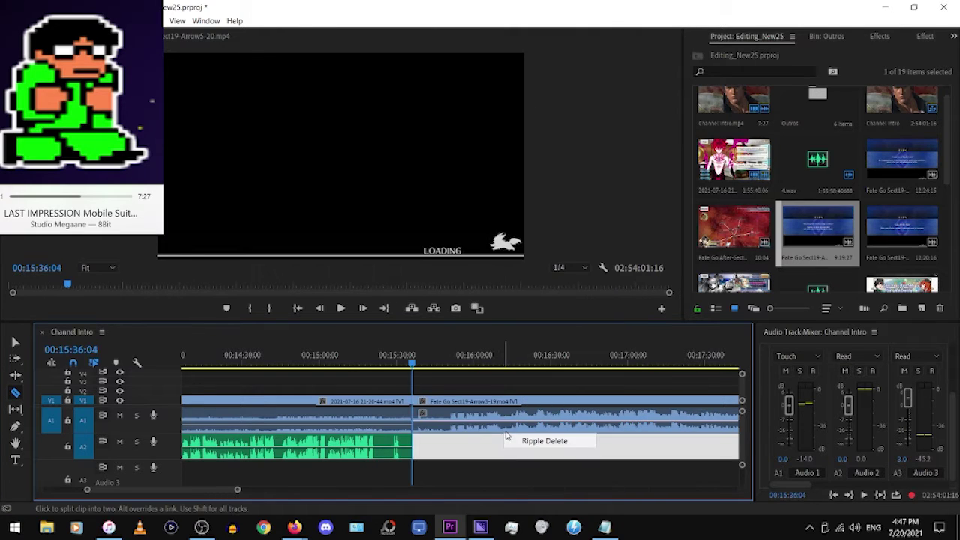
right_click(509, 421)
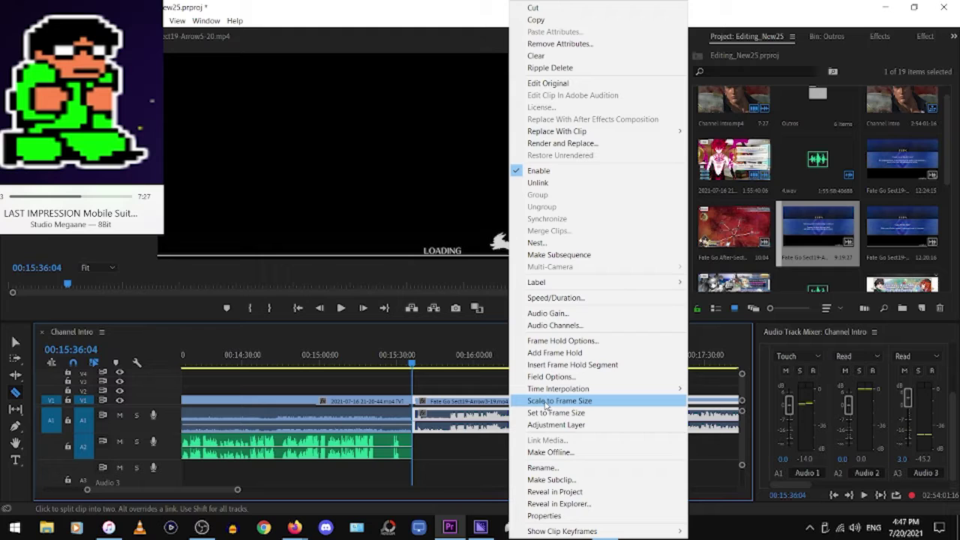
left_click(551, 315)
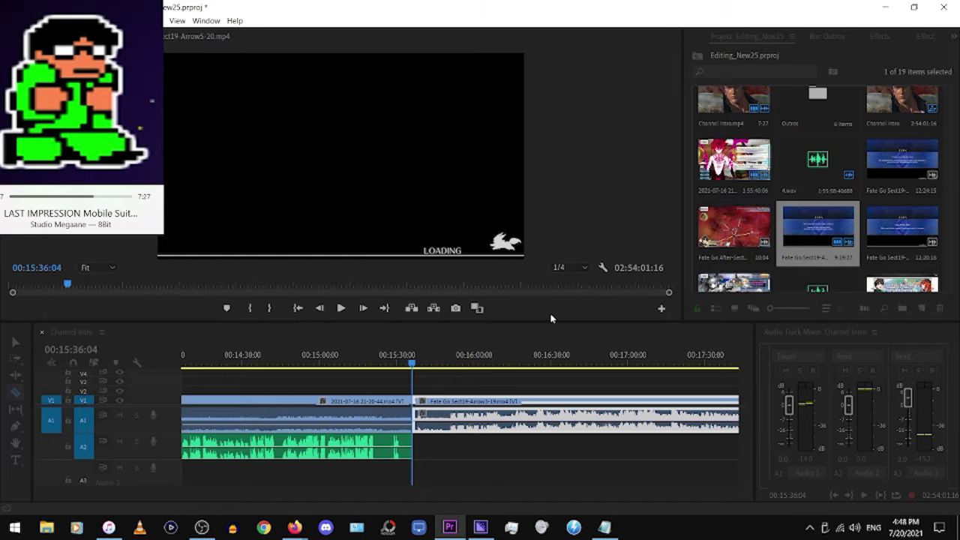
Drag EQ Preset from the Effects presets onto the Fate Go clip, zoom out, and play back
left_click(873, 37)
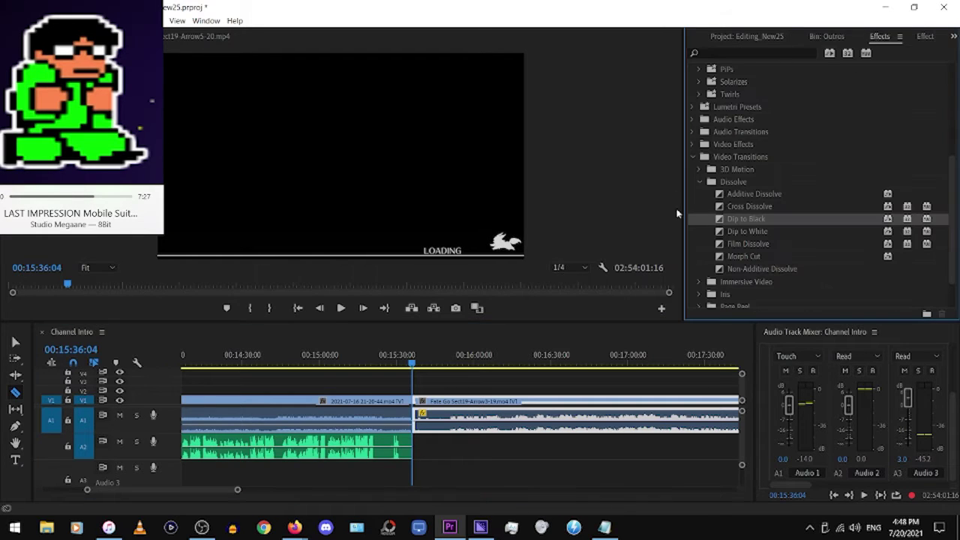
scroll(738, 256, "up", 2)
scroll(739, 256, "up", 3)
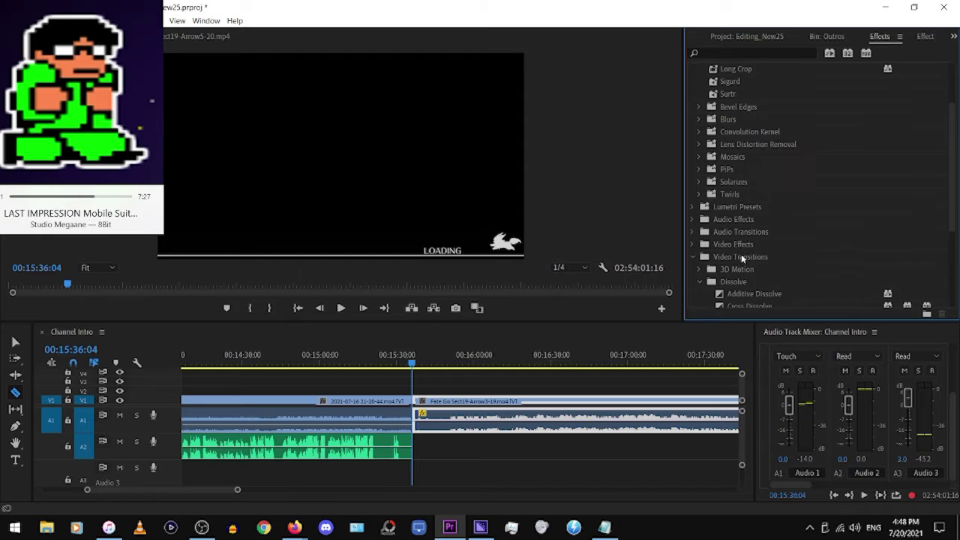
scroll(738, 257, "up", 2)
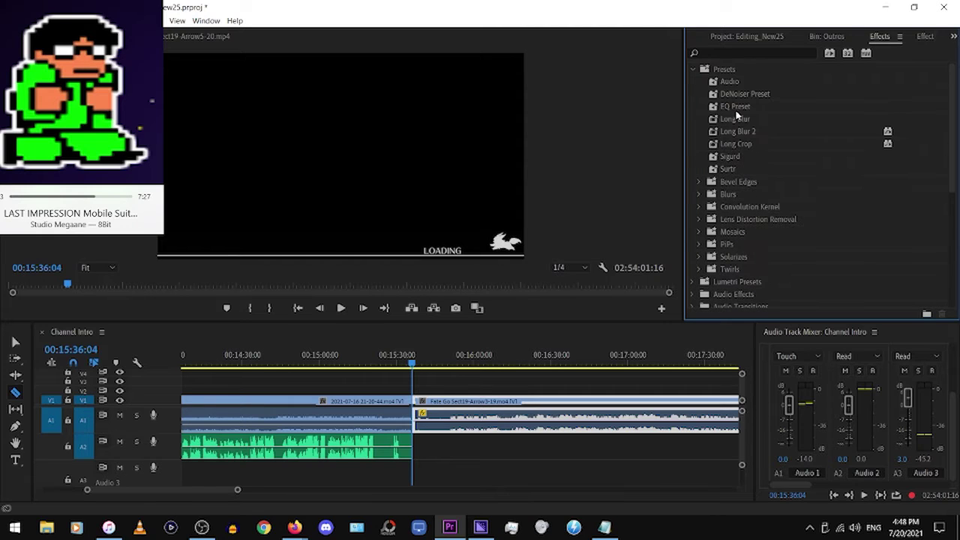
mouse_move(735, 109)
left_mouse_down()
mouse_move(544, 443)
mouse_move(549, 424)
left_mouse_up()
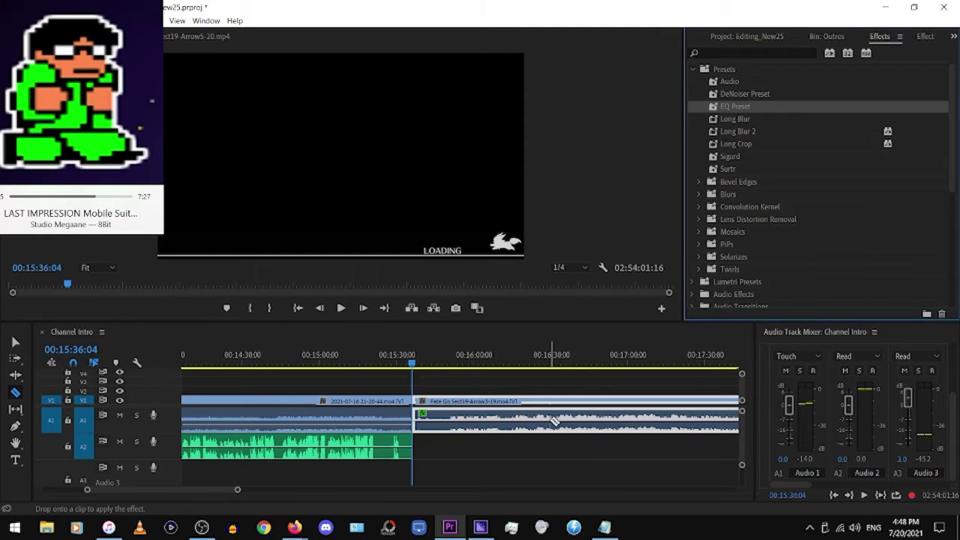
left_click_drag(237, 490, 473, 490)
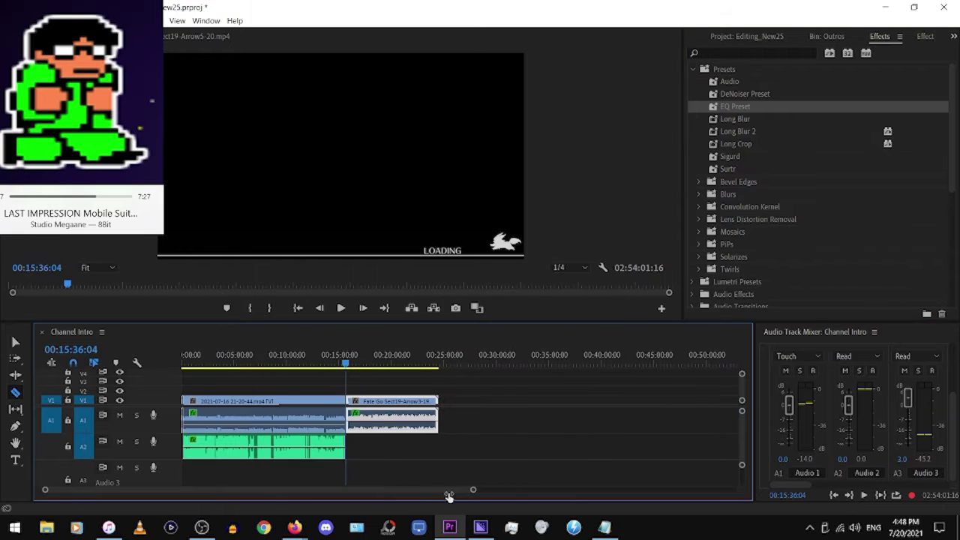
left_click(342, 308)
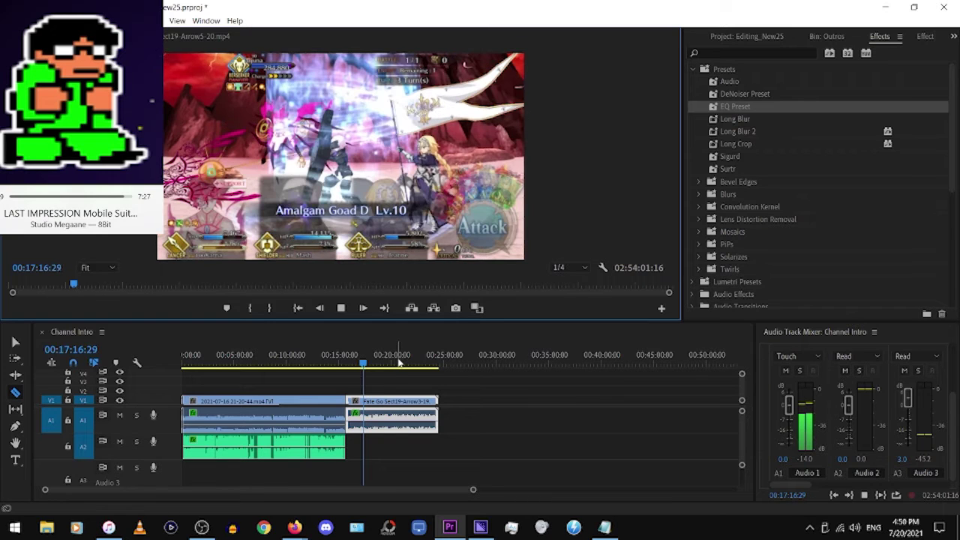
Play the sequence from 00:20:28:24, stop, then park the playhead at 00:23:34:16
left_click(399, 363)
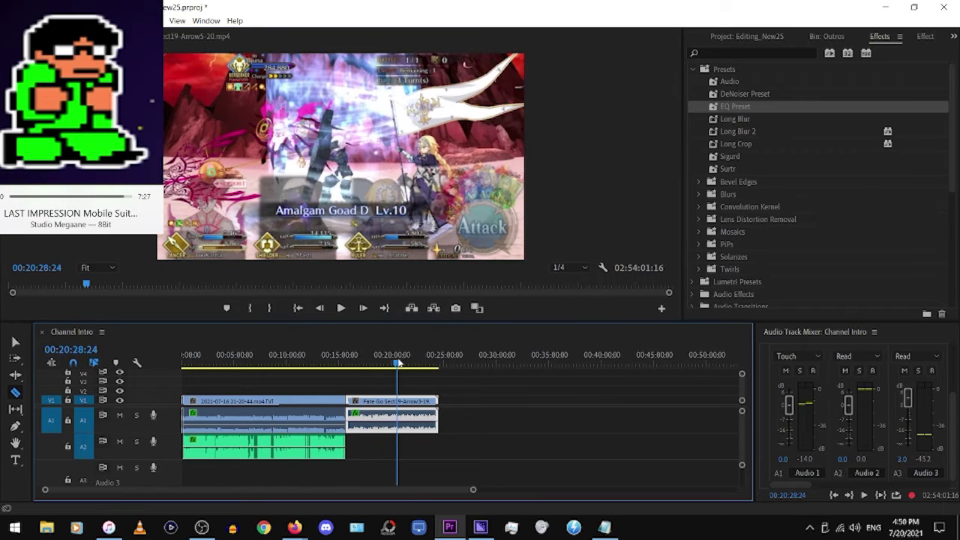
left_click(342, 309)
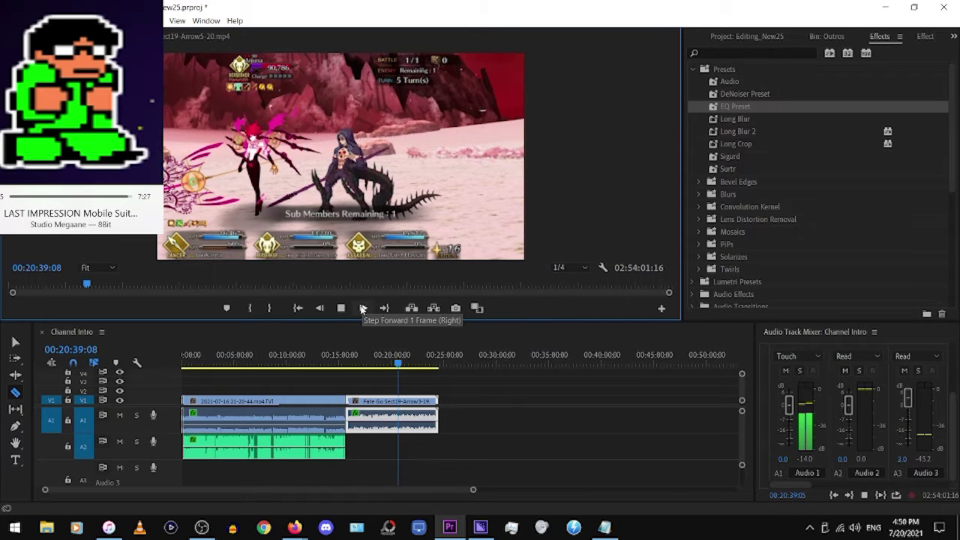
left_click(363, 307)
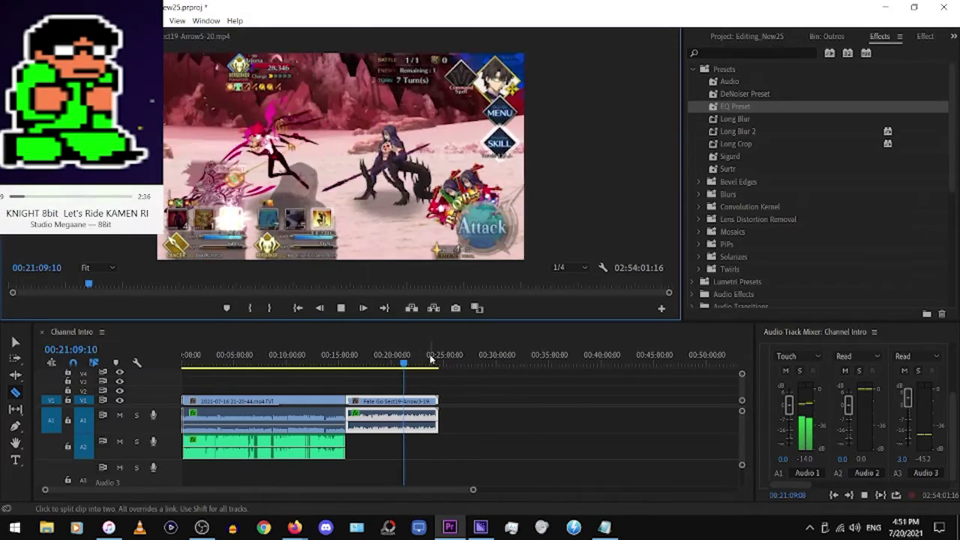
left_click(430, 362)
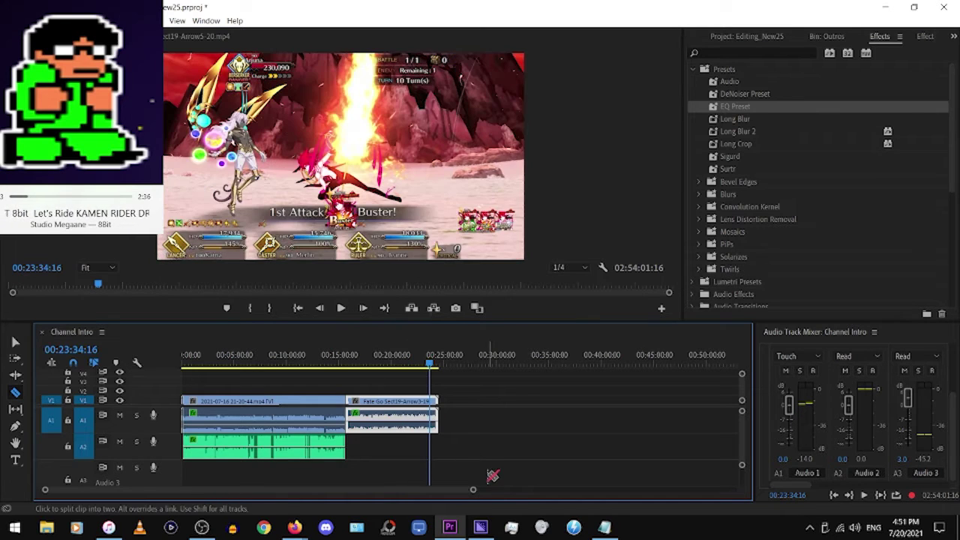
Play the clip near its end, stopping at 00:23:42:01 and again at 00:23:47:23
left_click_drag(474, 492, 379, 480)
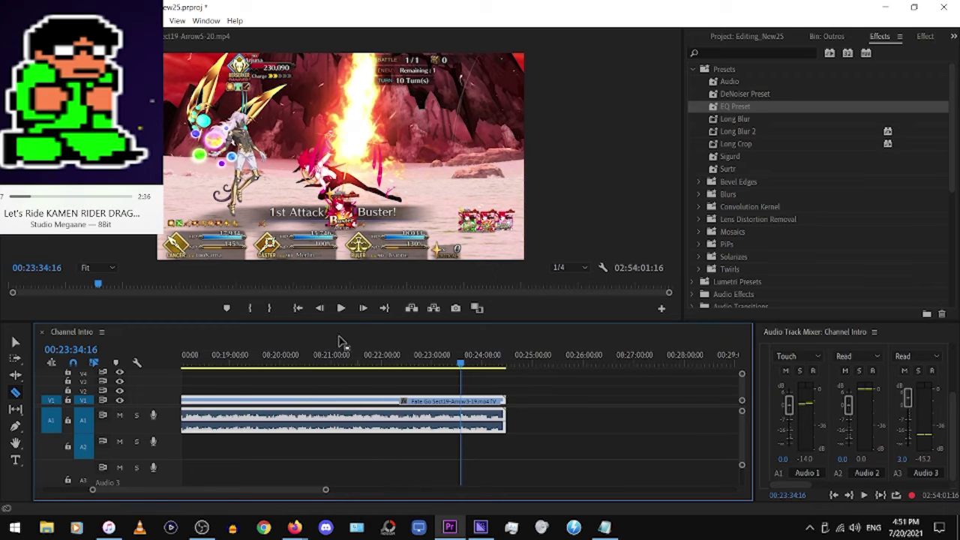
left_click(338, 308)
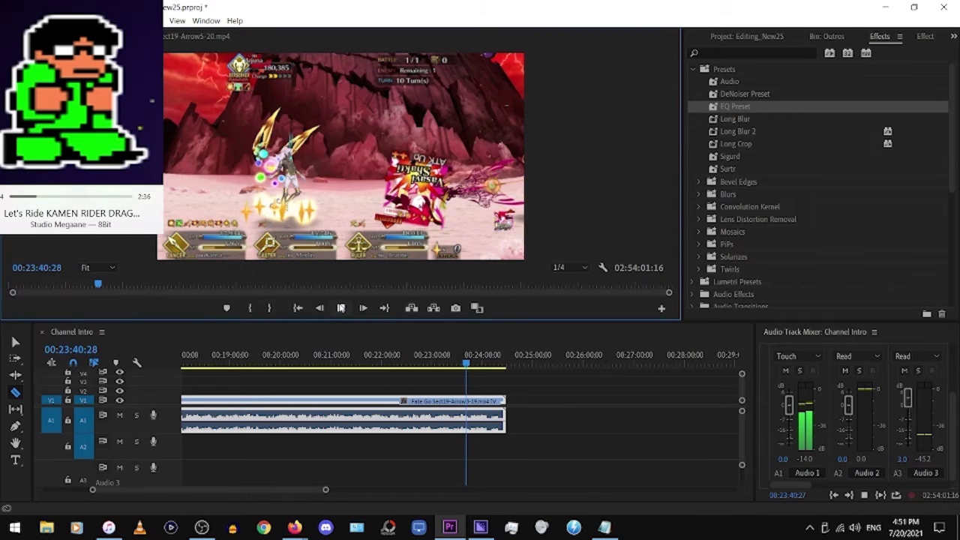
left_click(340, 308)
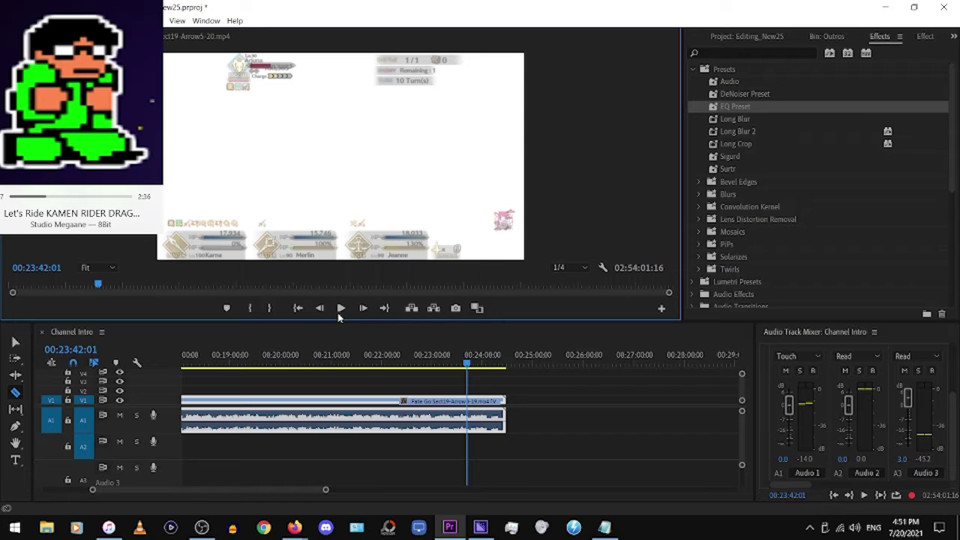
left_click(341, 312)
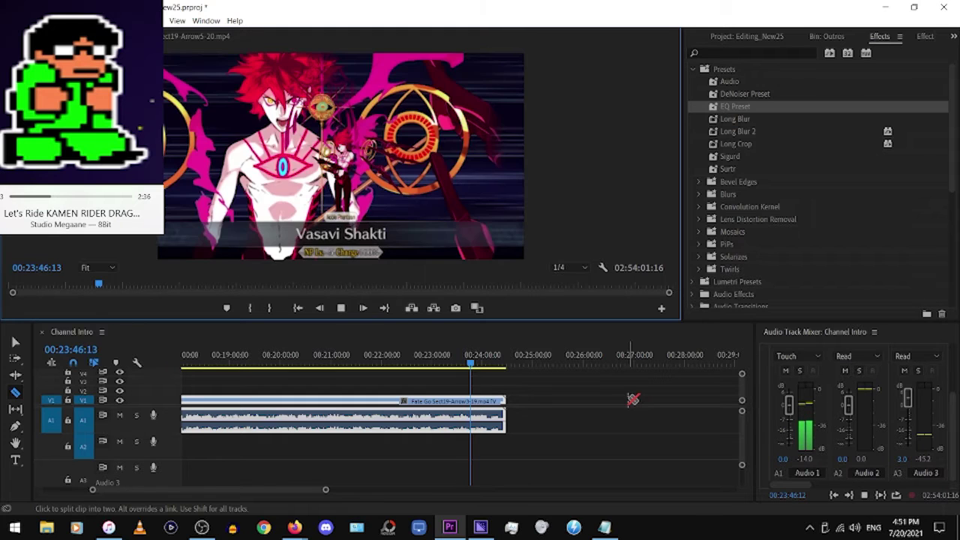
key("space")
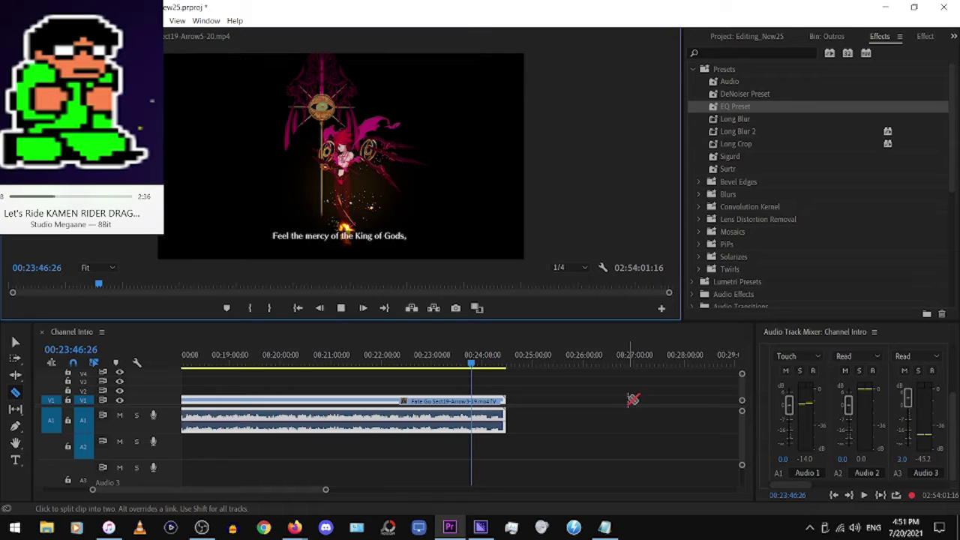
key("space")
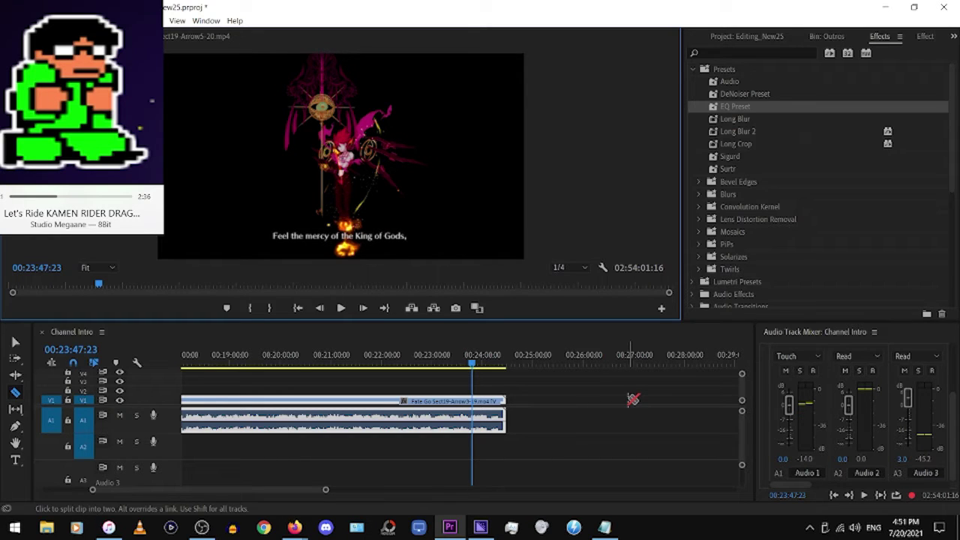
Step back four frames into the flame effect and resume playback from there
key("Left")
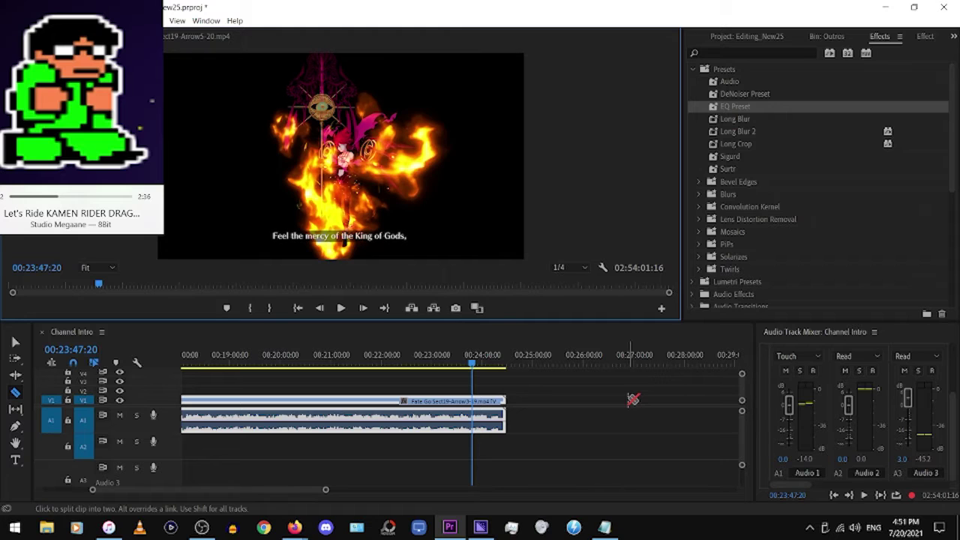
key("Left")
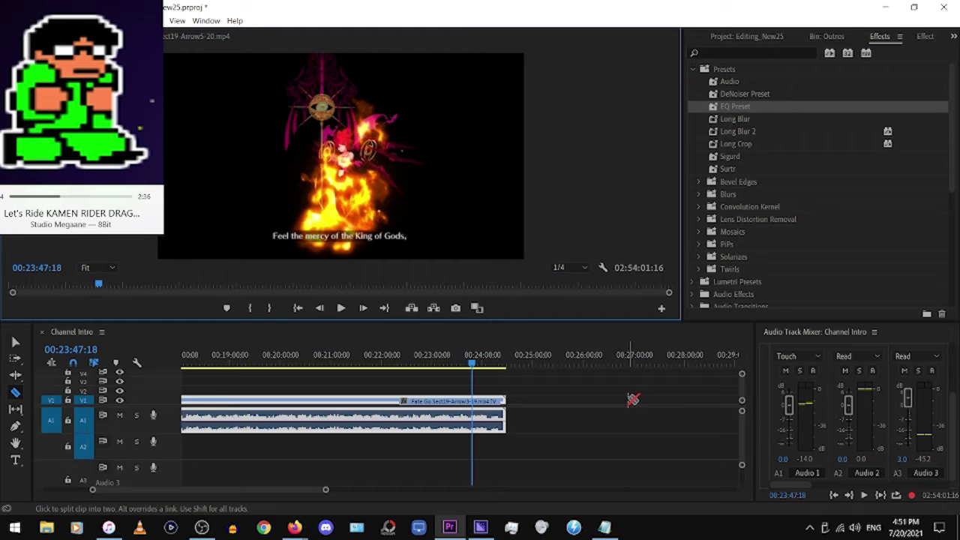
key("Left")
key("Left")
key("Left")
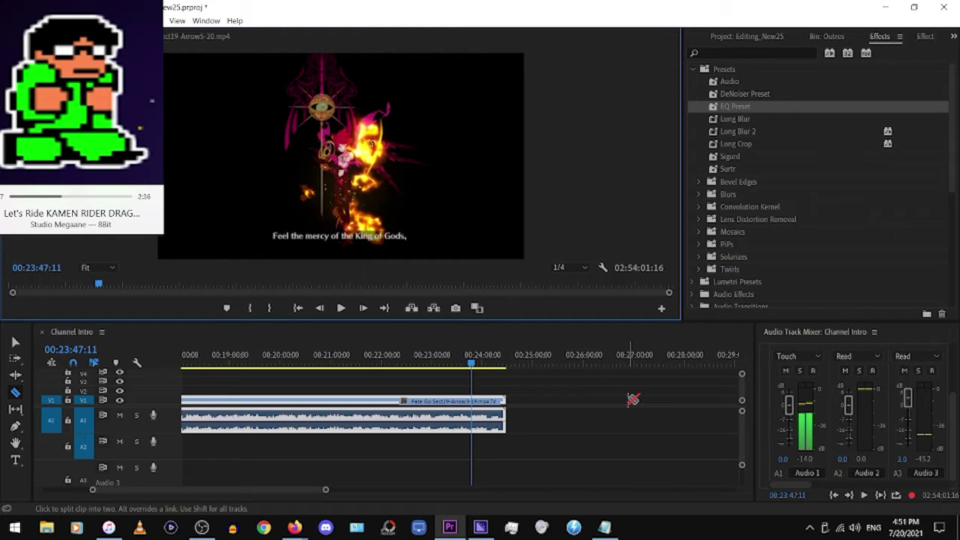
key("Left")
key("Left")
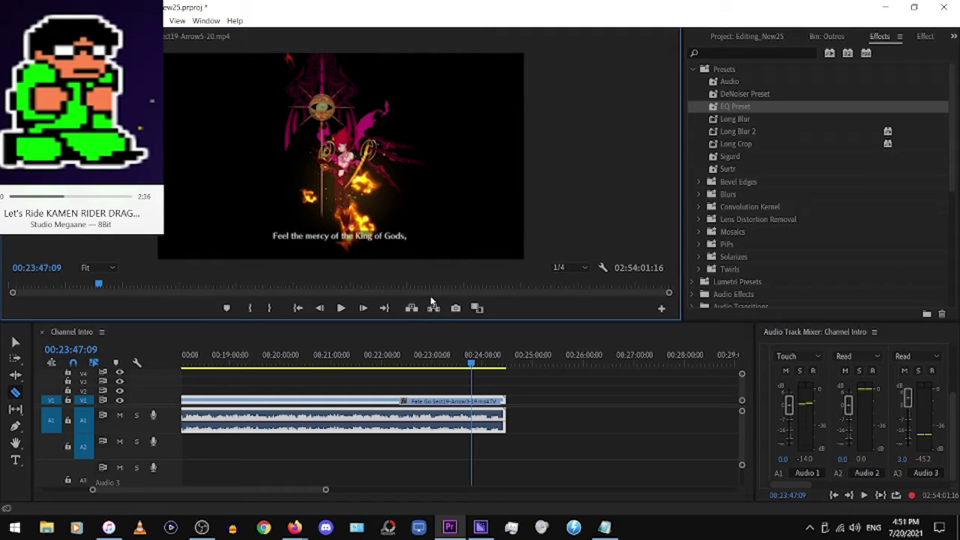
left_click(343, 309)
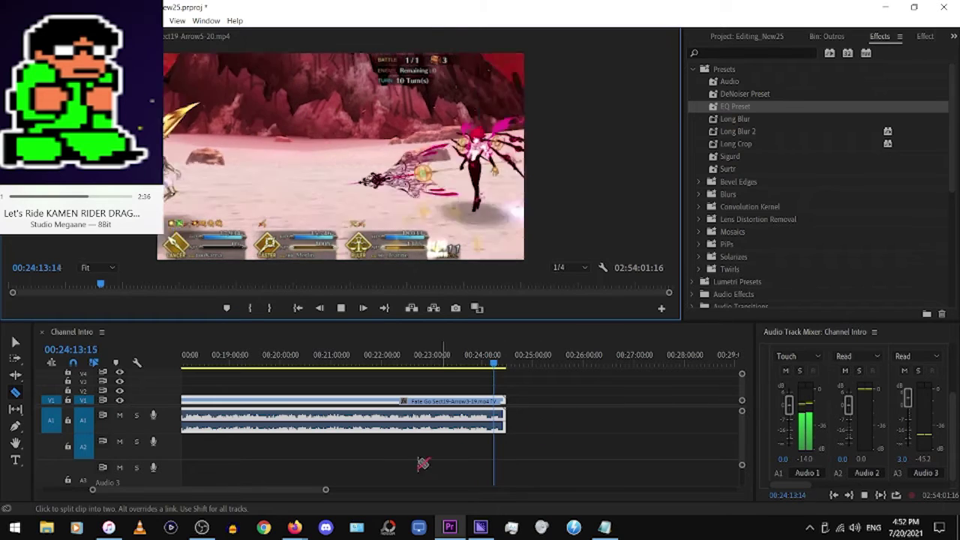
Cut the gameplay clip at the results screen, delete the tail, and add FGO Outro 3.mp4 after it
left_click_drag(327, 491, 261, 492)
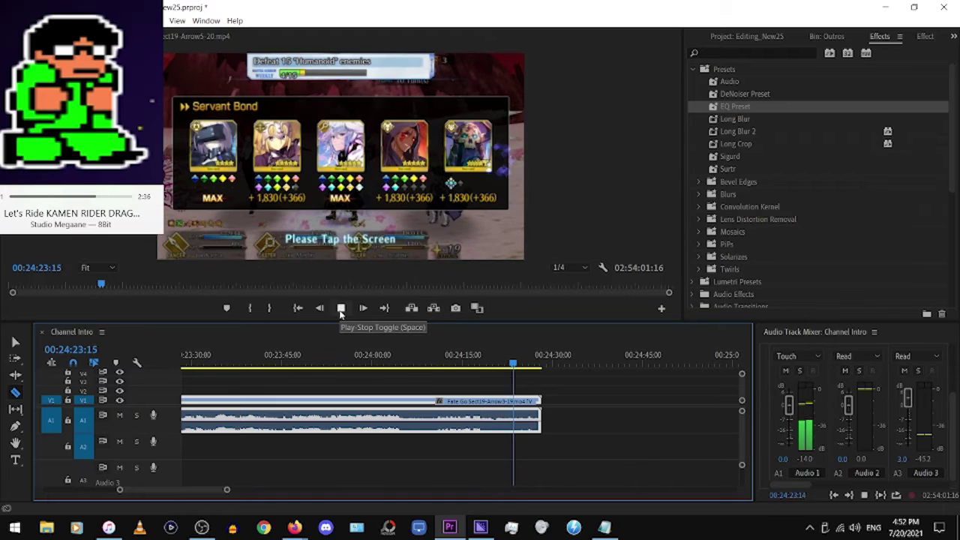
left_click(340, 309)
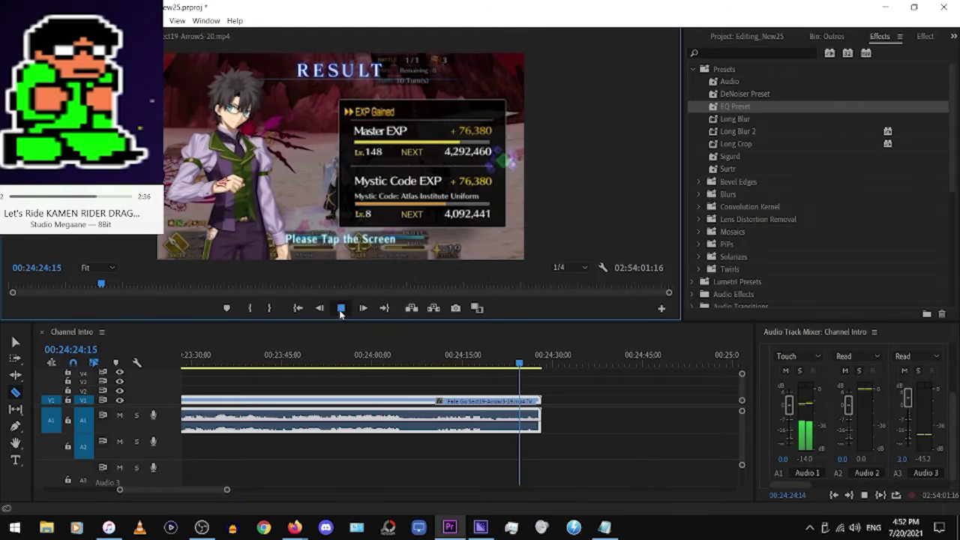
left_click(524, 425)
right_click(529, 421)
left_click(570, 70)
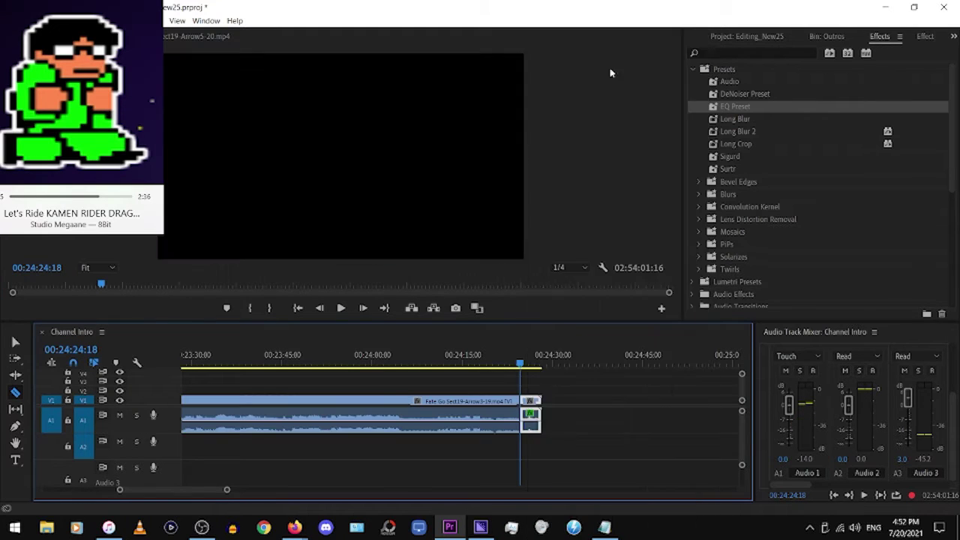
left_click(823, 36)
left_click_drag(809, 133, 526, 409)
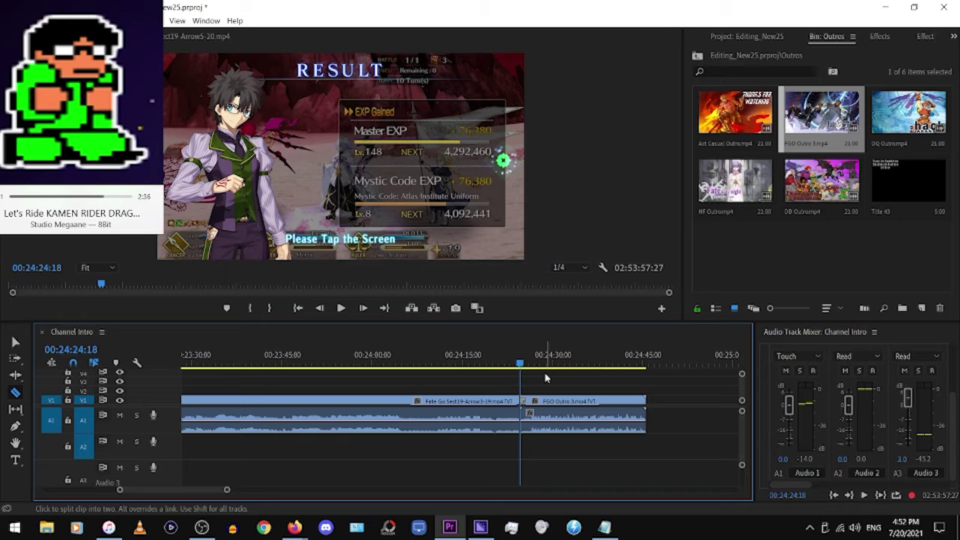
Queue the Channel Intro sequence in Media Encoder as an H.264 export to Channel Intro.mp4
key("ctrl+m")
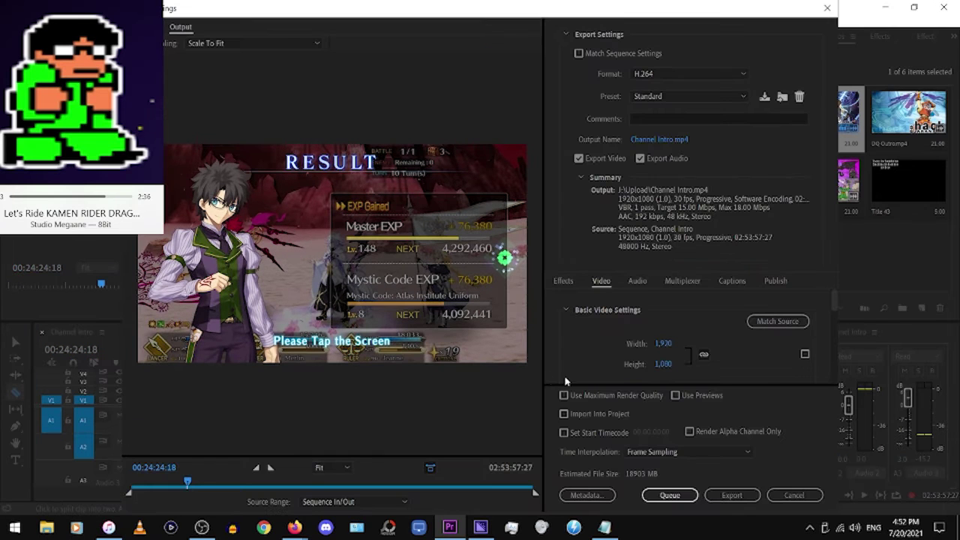
left_click(680, 493)
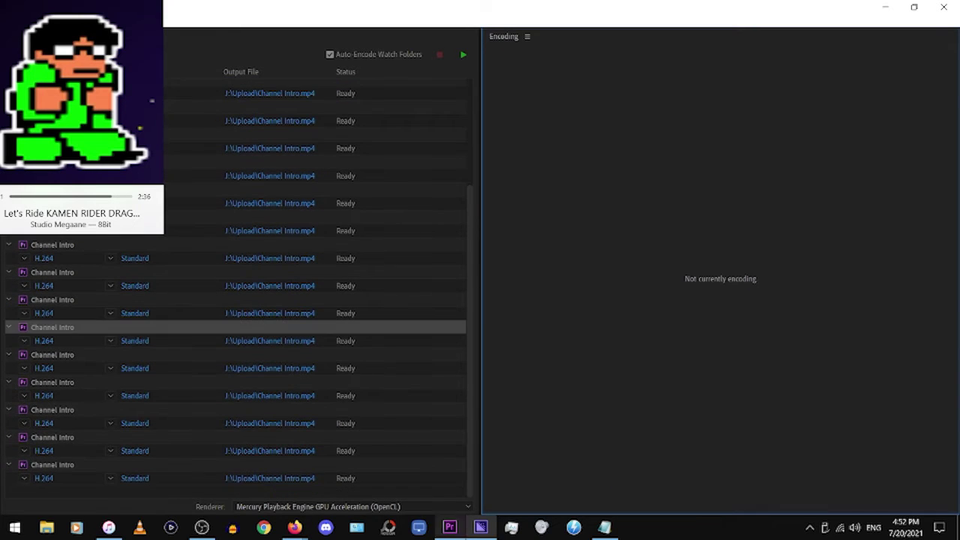
left_click(481, 528)
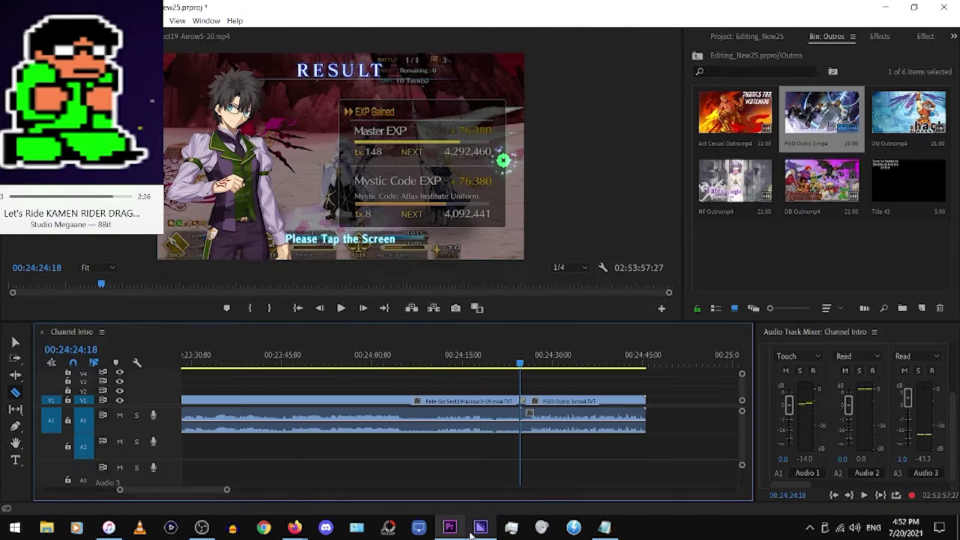
left_click(450, 527)
left_click(450, 527)
left_click(481, 527)
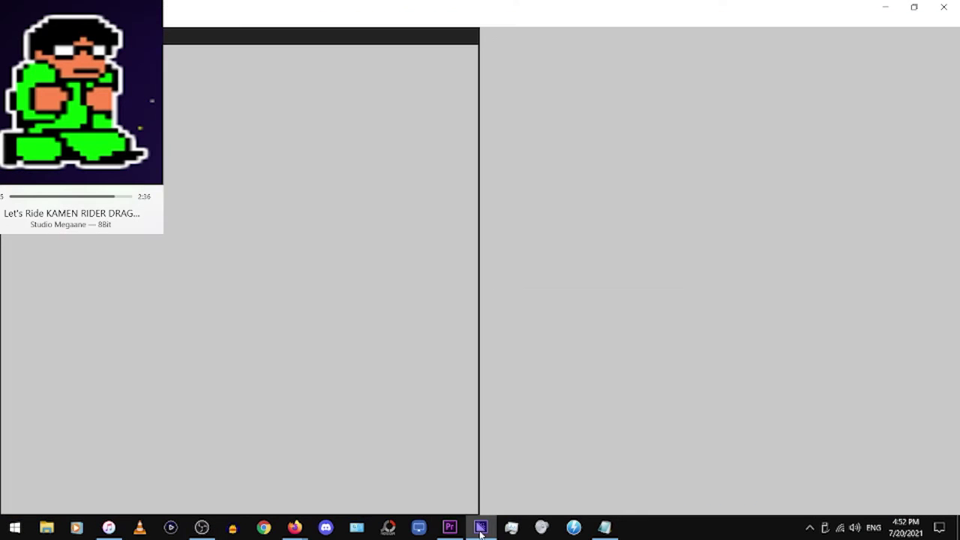
left_click(481, 528)
mouse_move(481, 530)
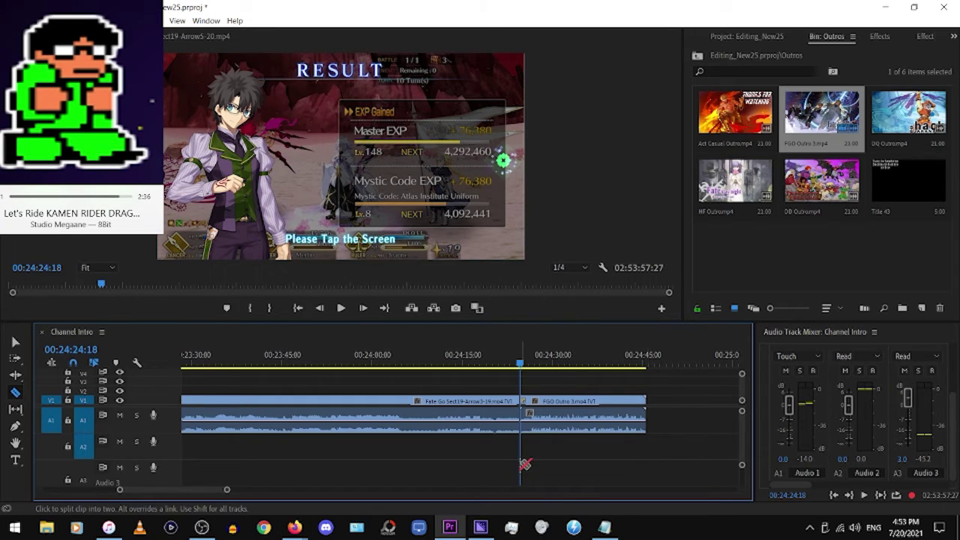
Undo the FGO Outro placement and tail trim, untarget track A1, and zoom the timeline out
key("ctrl+z")
key("ctrl+z")
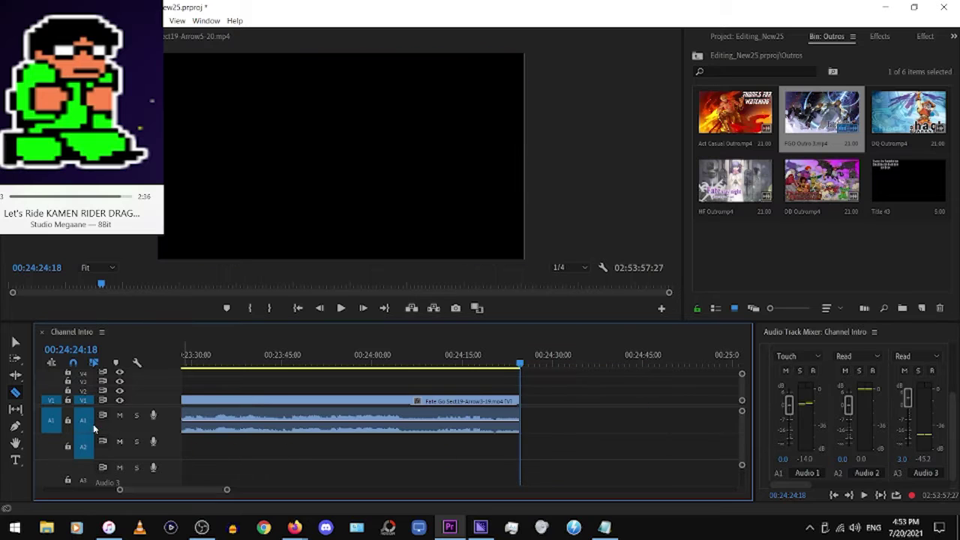
key("ctrl+z")
left_click(81, 423)
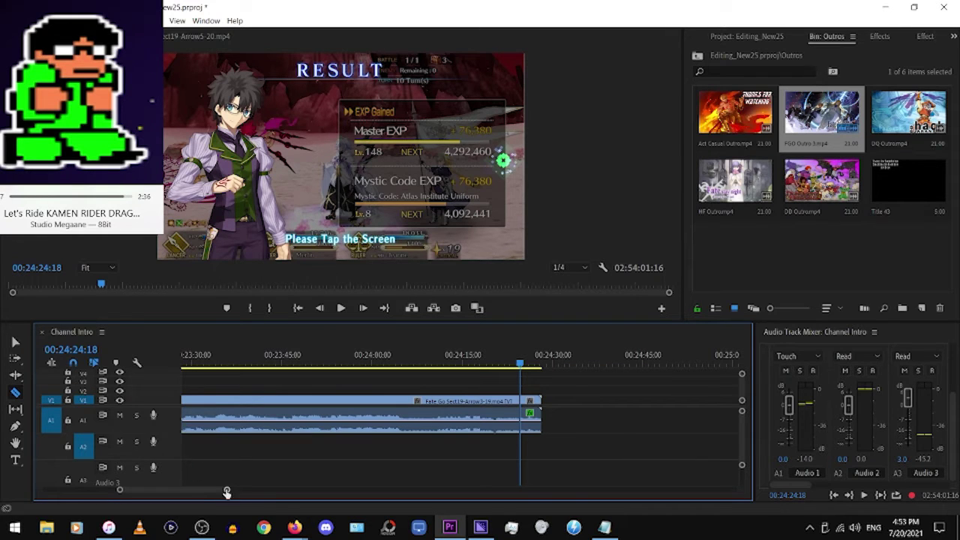
left_click_drag(226, 493, 404, 489)
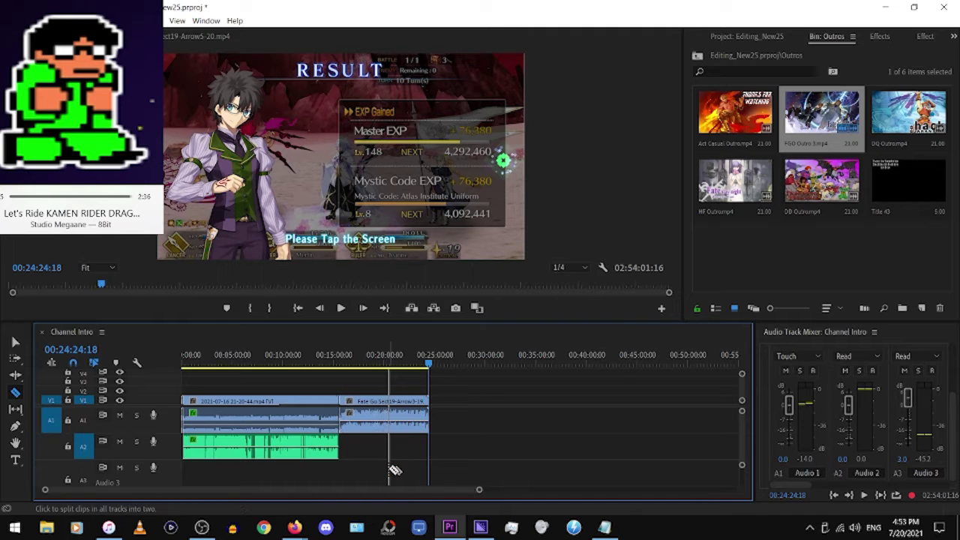
left_click_drag(475, 493, 672, 492)
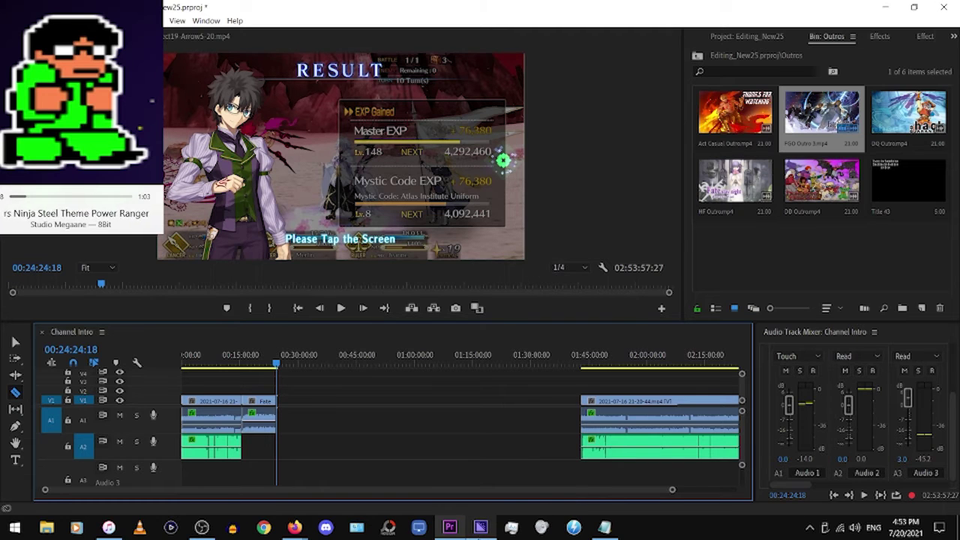
In Media Encoder, check the last job's export settings, cancel, then remove that job from the queue
left_click(481, 528)
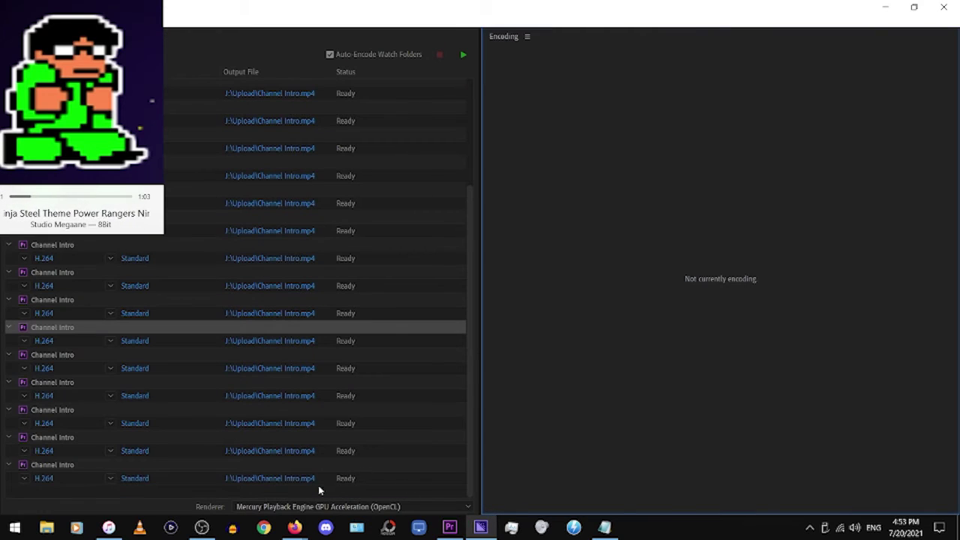
right_click(306, 479)
left_click(330, 349)
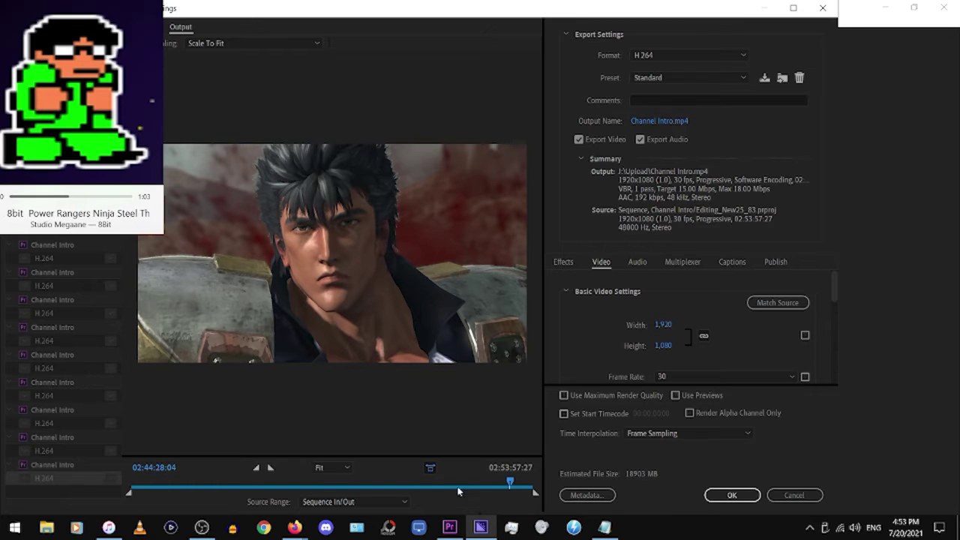
left_click(794, 495)
right_click(357, 467)
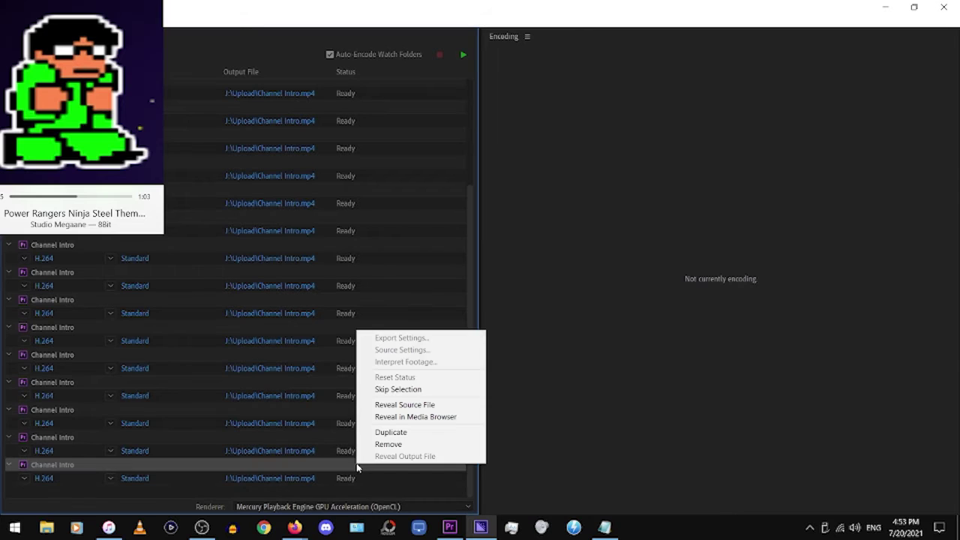
left_click(383, 445)
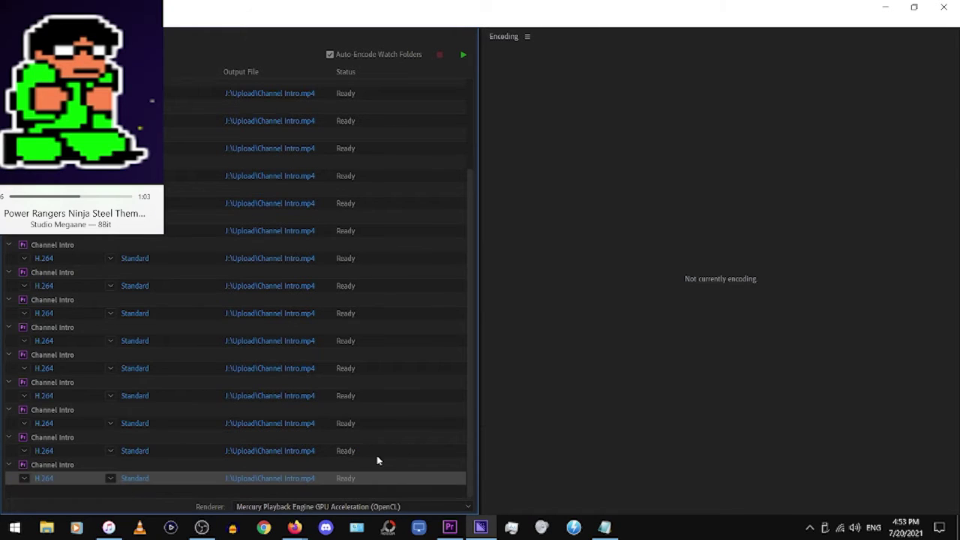
Duplicate the new last queued job, then remove the Channel Intro_1 duplicate
right_click(312, 482)
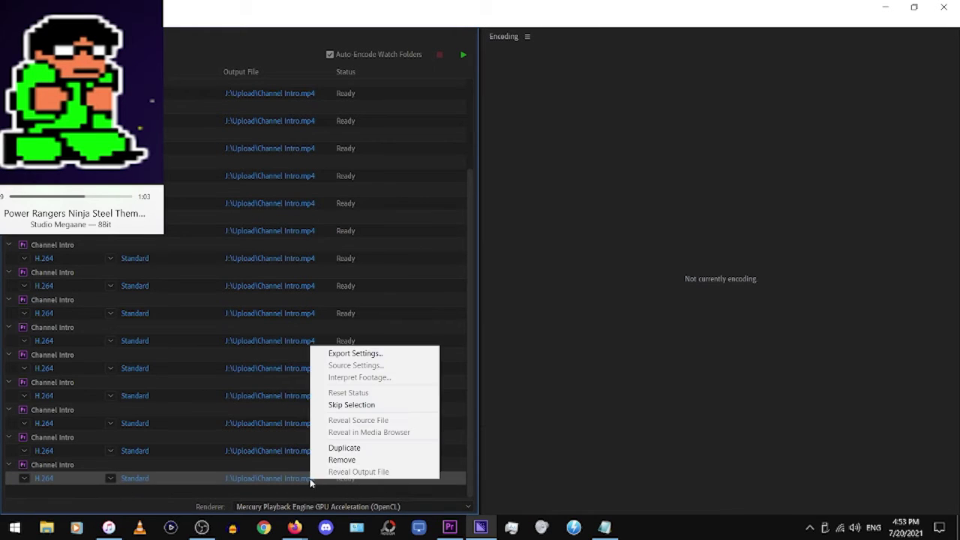
left_click(341, 445)
scroll(338, 429, "down", 2)
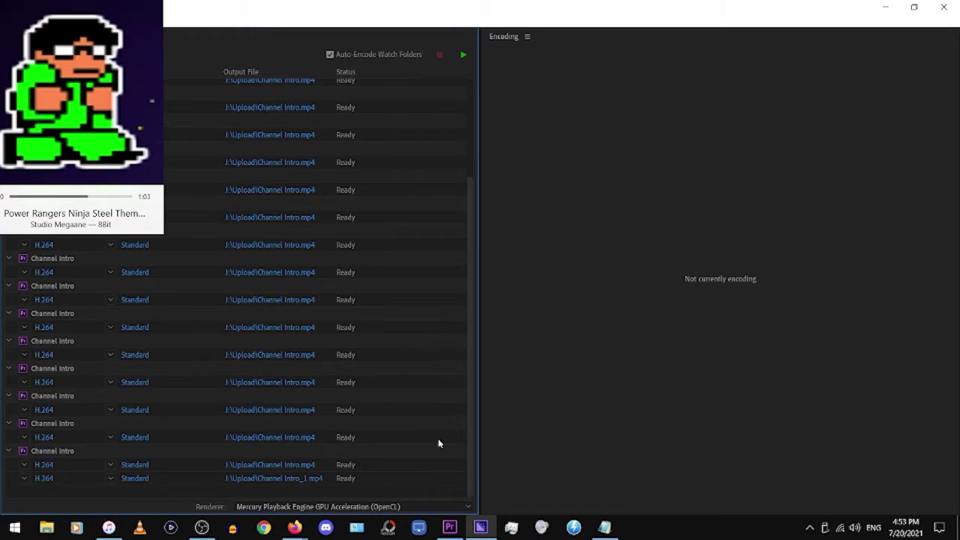
right_click(308, 471)
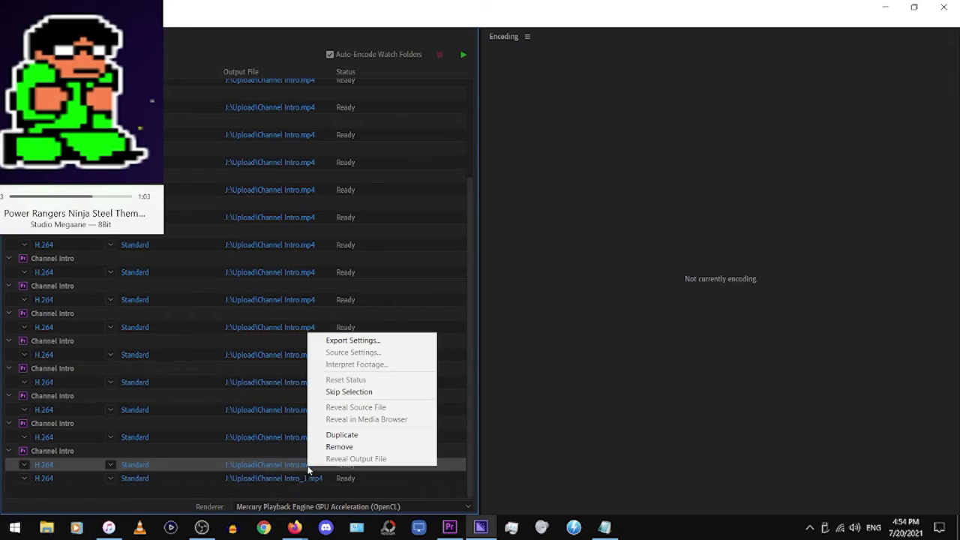
left_click(352, 495)
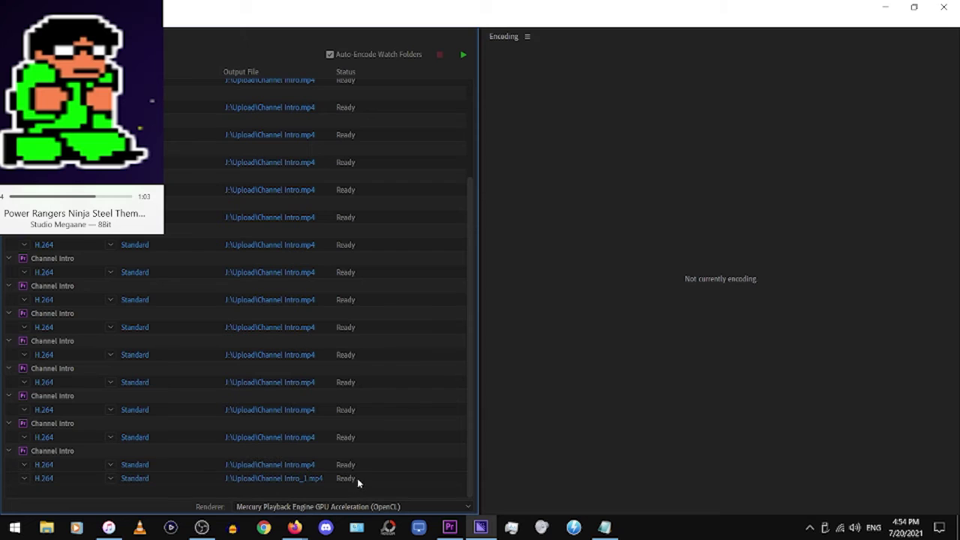
right_click(358, 480)
left_click(391, 459)
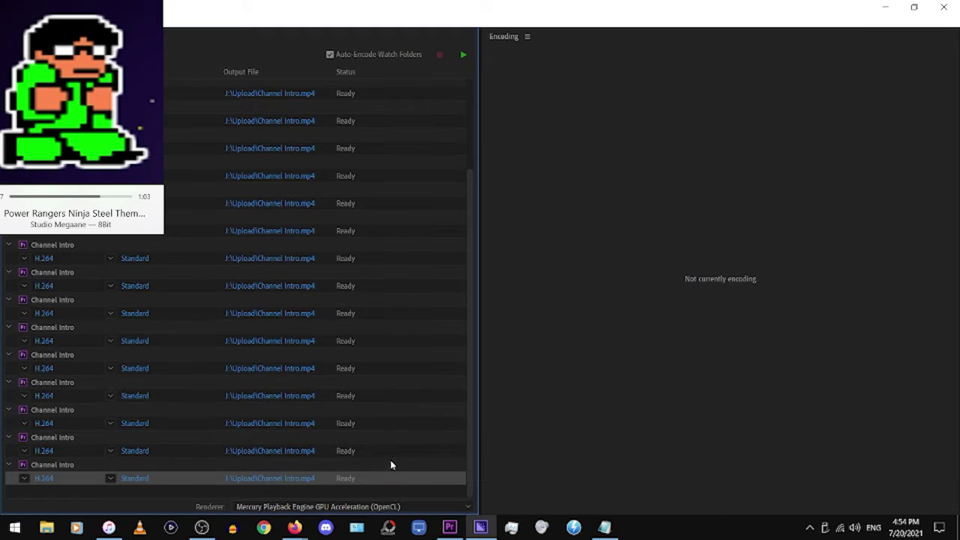
Review the remaining last job's export settings and cancel without changes
right_click(286, 484)
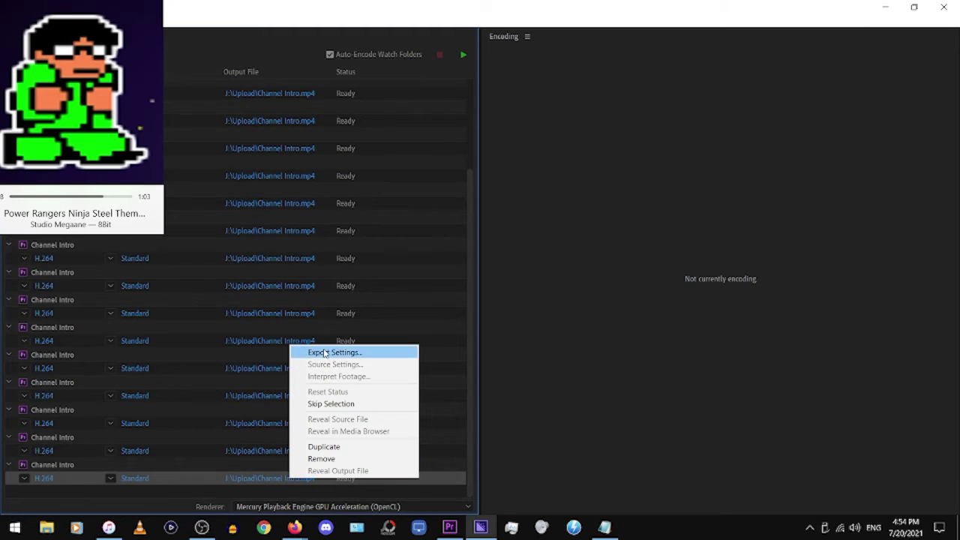
left_click(325, 354)
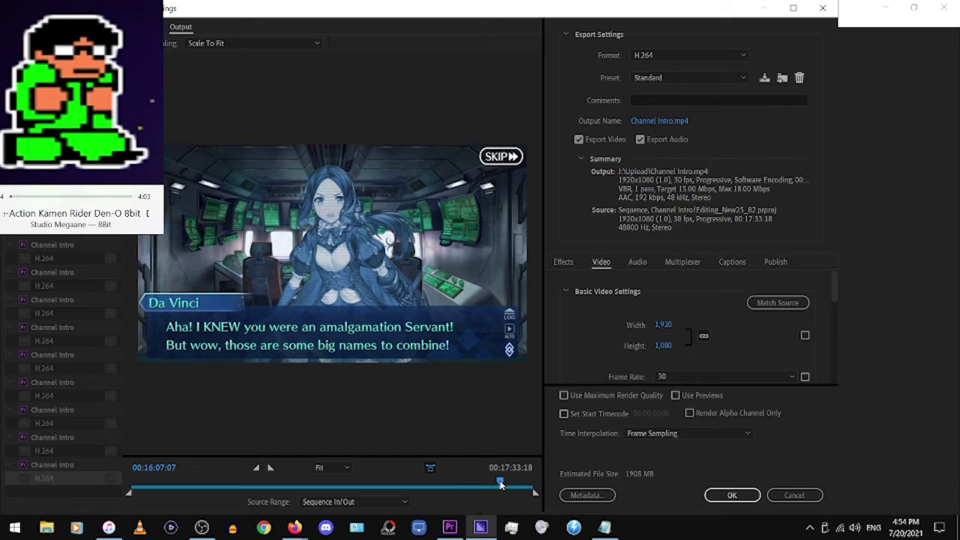
left_click(797, 494)
Ripple-delete the long clip near 01:45 so the sequence totals 00:24:45:18, then adjust the zoom
left_click(449, 527)
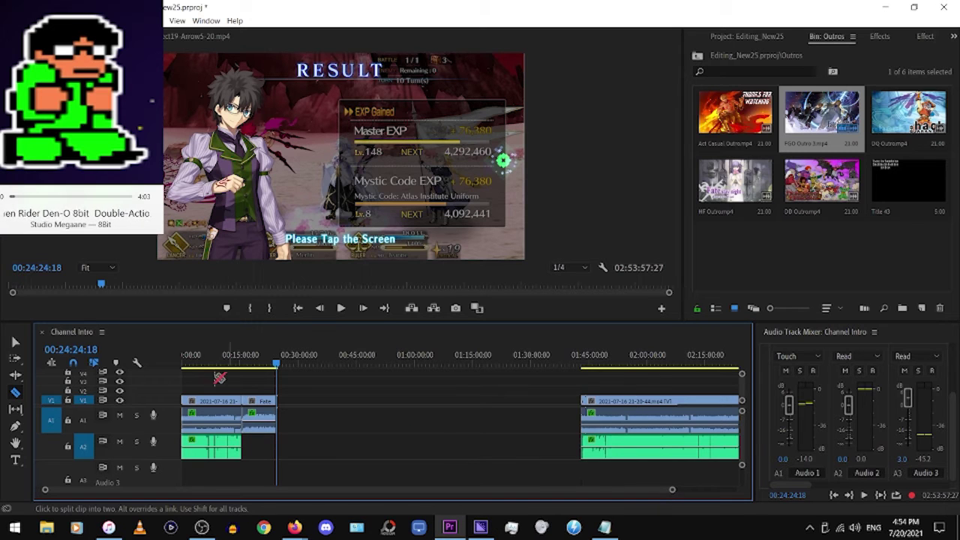
left_click(15, 342)
left_click(590, 417)
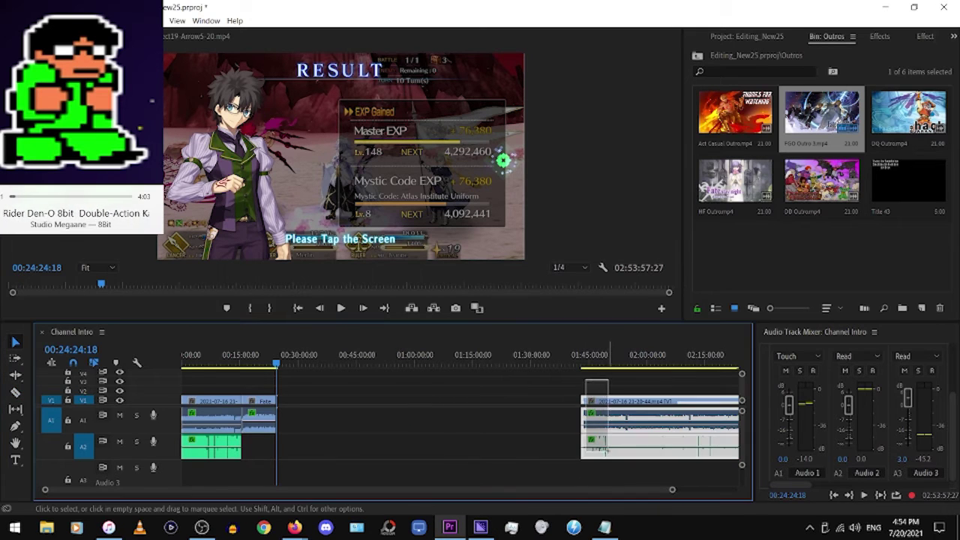
right_click(609, 445)
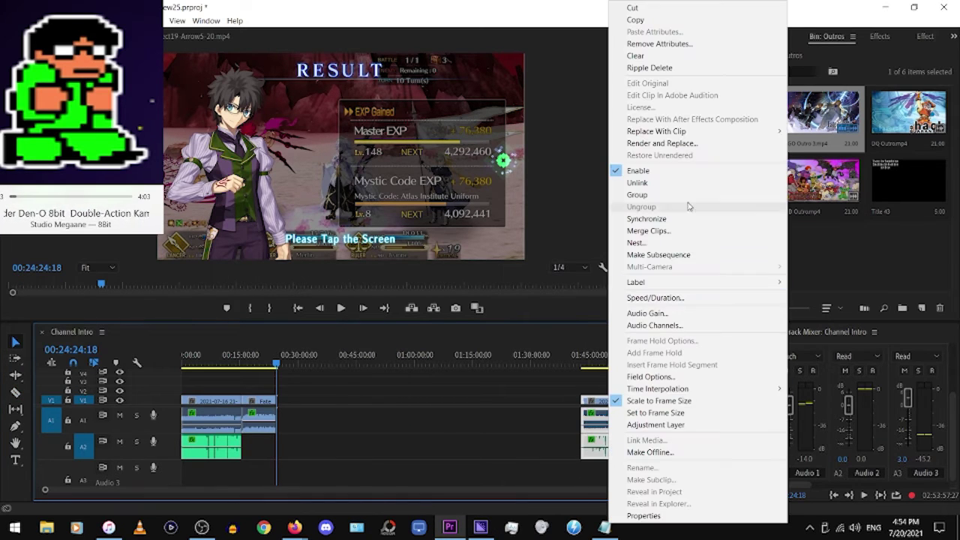
left_click(648, 68)
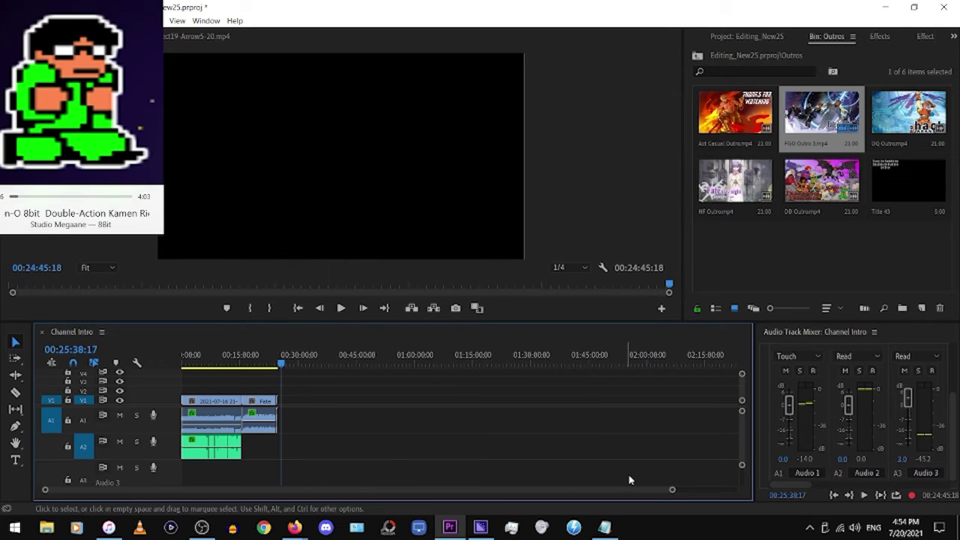
left_click_drag(672, 490, 481, 495)
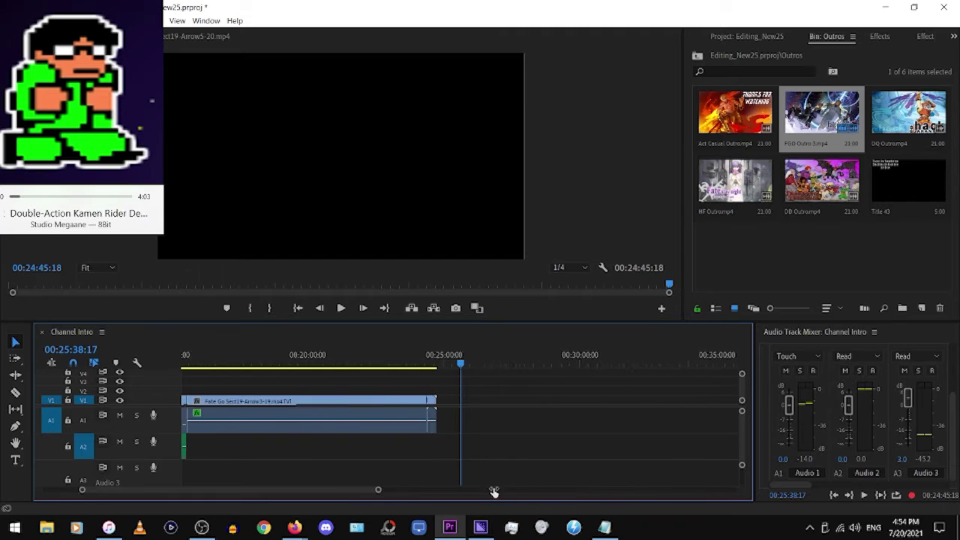
left_click_drag(480, 495, 529, 489)
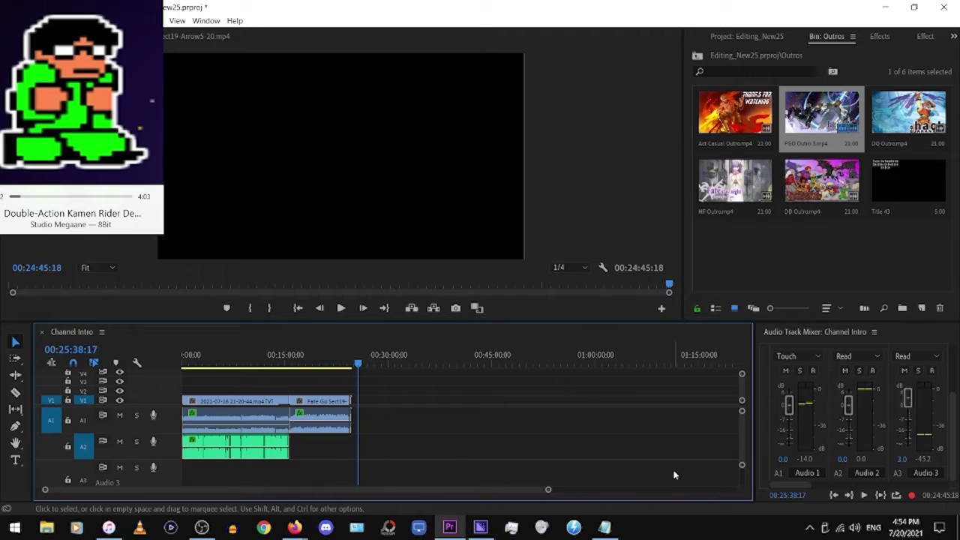
Queue the Channel Intro sequence in Media Encoder as an H.264 Channel Intro.mp4 job
key("ctrl+m")
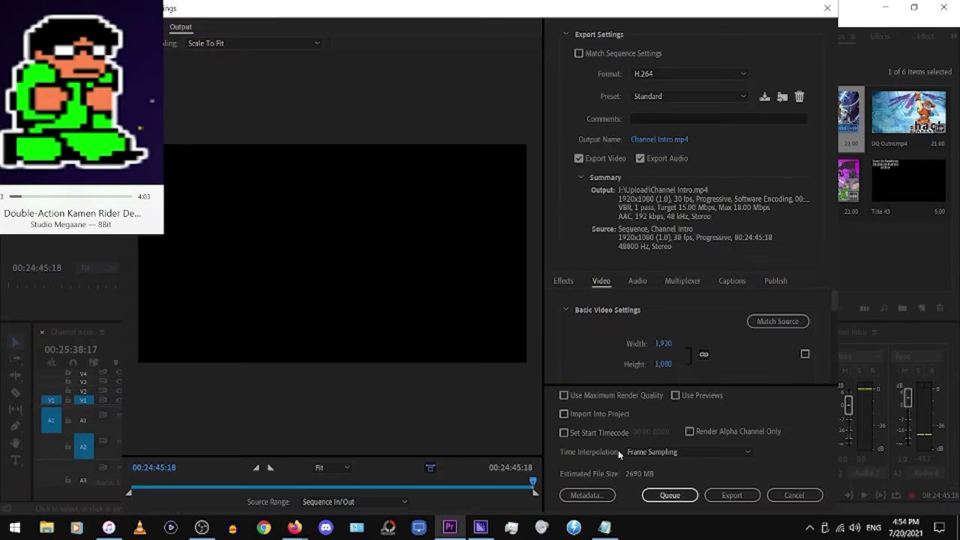
left_click(670, 496)
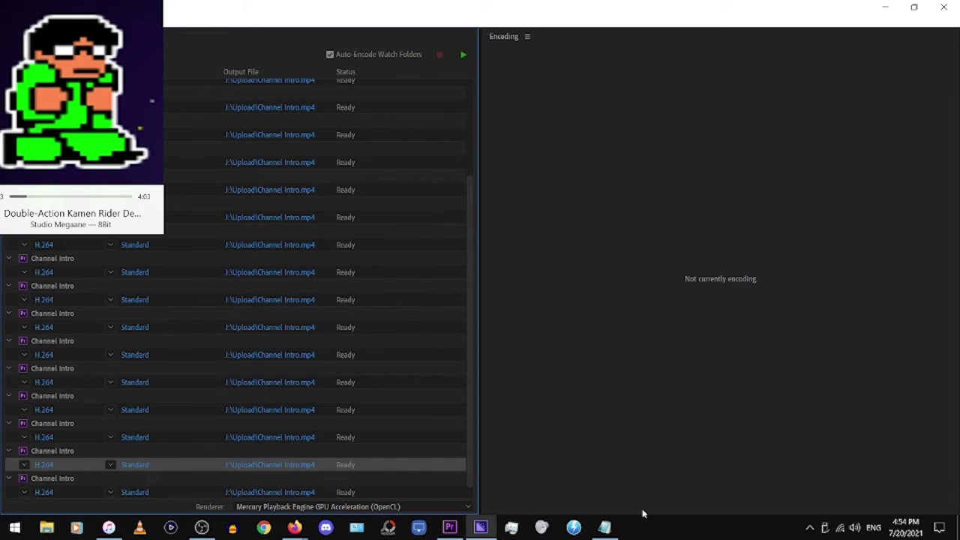
Ripple delete the empty V1 gap so Channel Intro.mp4 opens the sequence
left_click(450, 528)
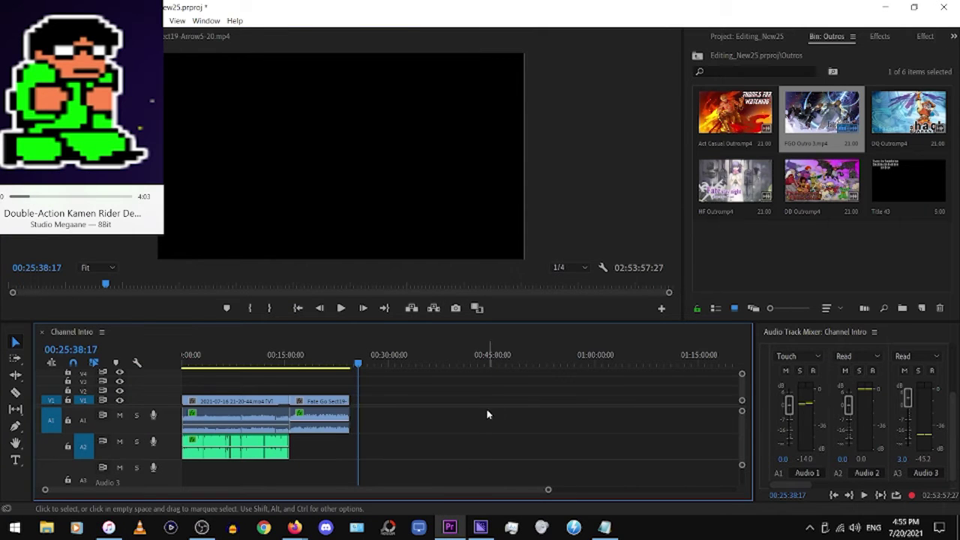
left_click_drag(549, 491, 635, 492)
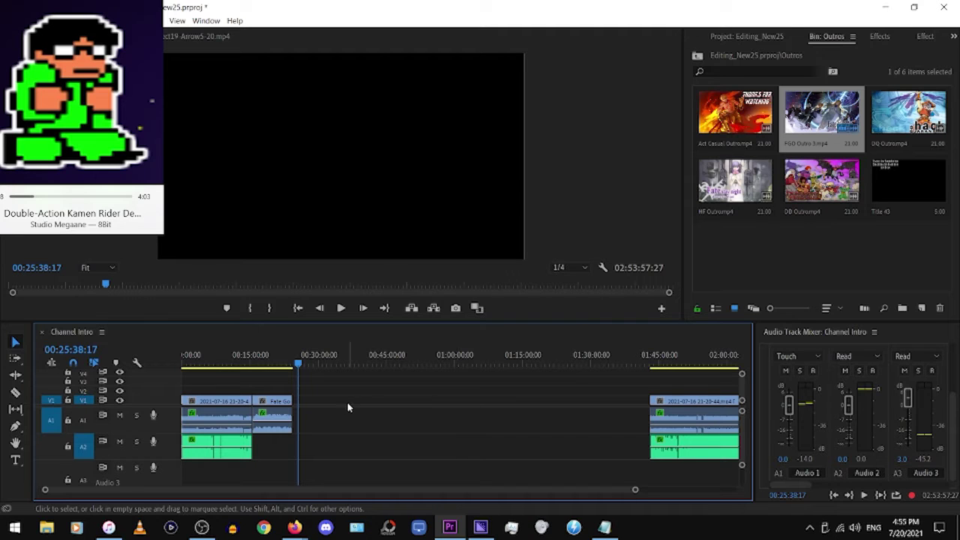
right_click(378, 406)
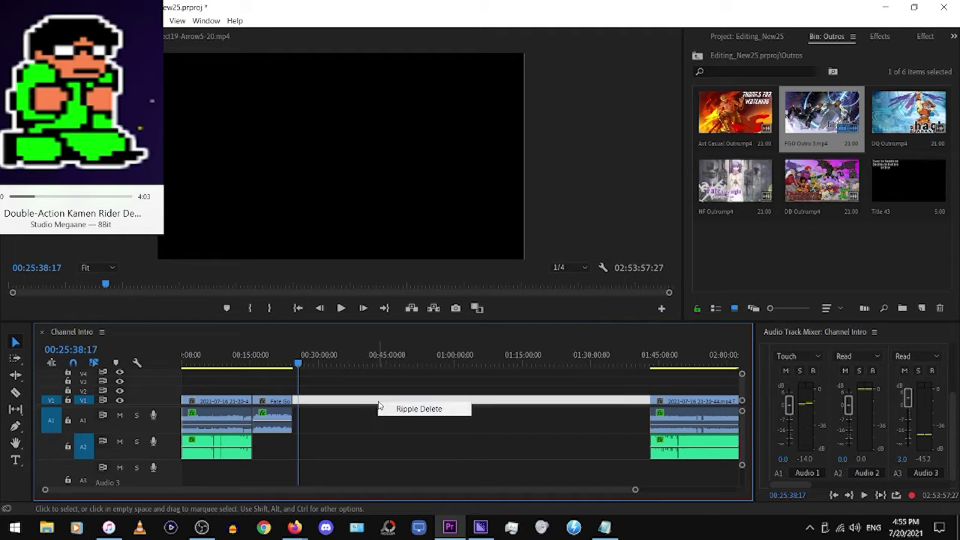
left_click(409, 409)
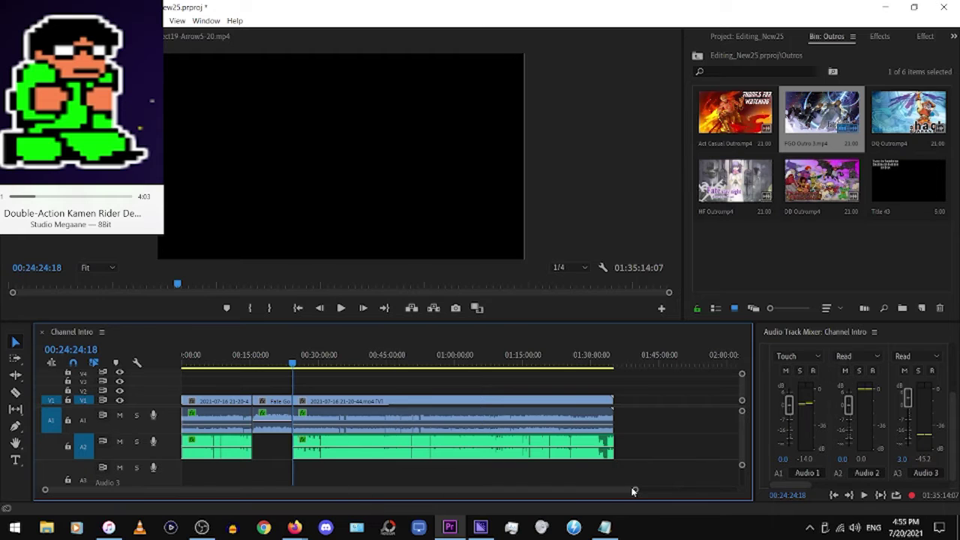
left_click_drag(634, 492, 483, 490)
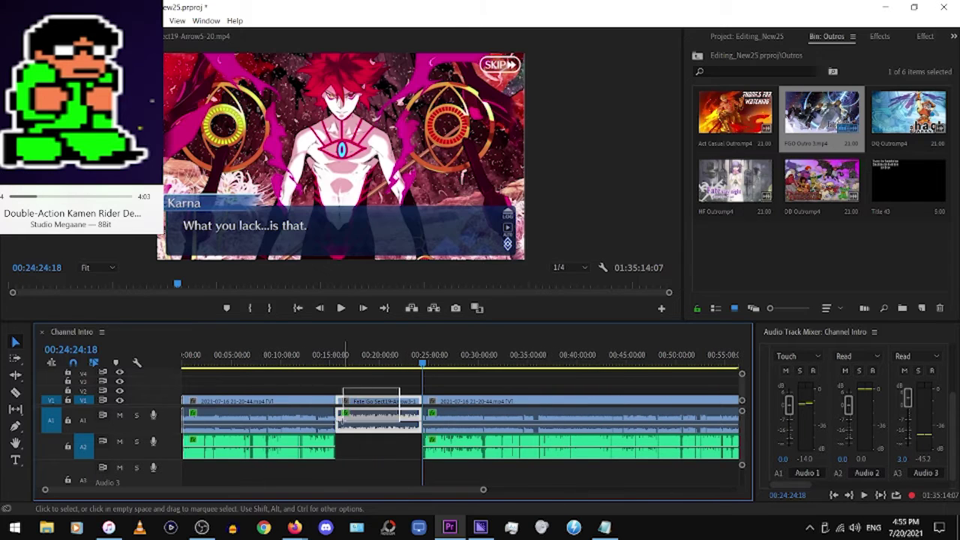
left_click_drag(343, 432, 195, 439)
right_click(279, 420)
left_click(328, 72)
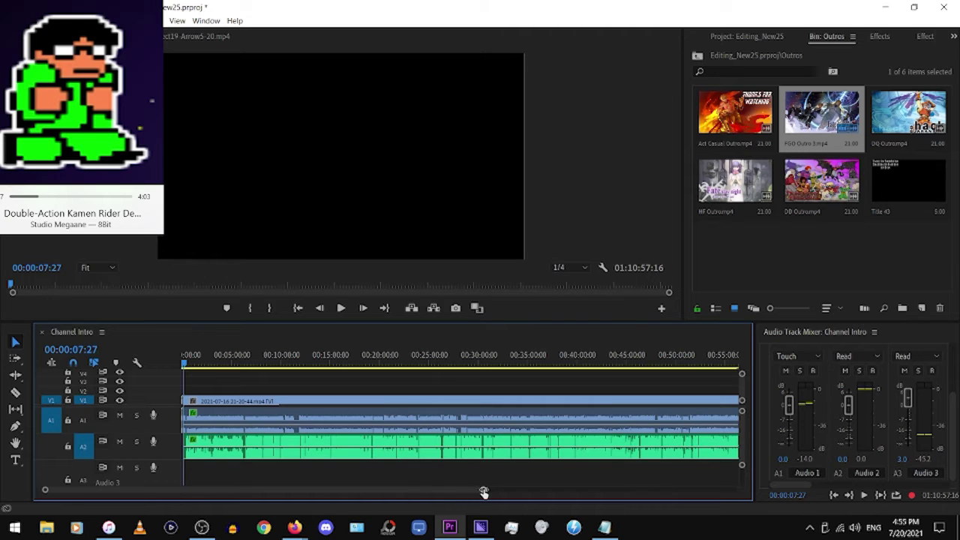
left_click_drag(484, 492, 306, 492)
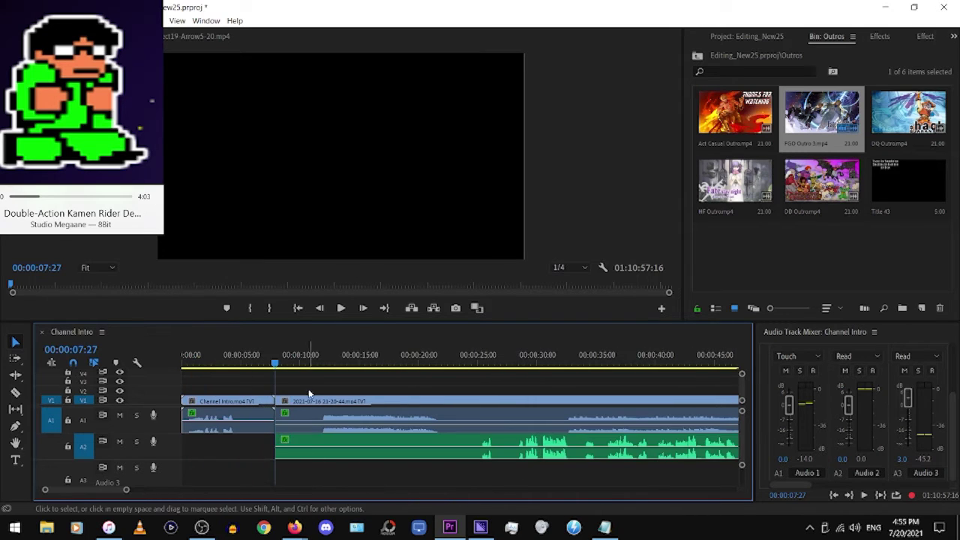
left_click_drag(297, 364, 318, 374)
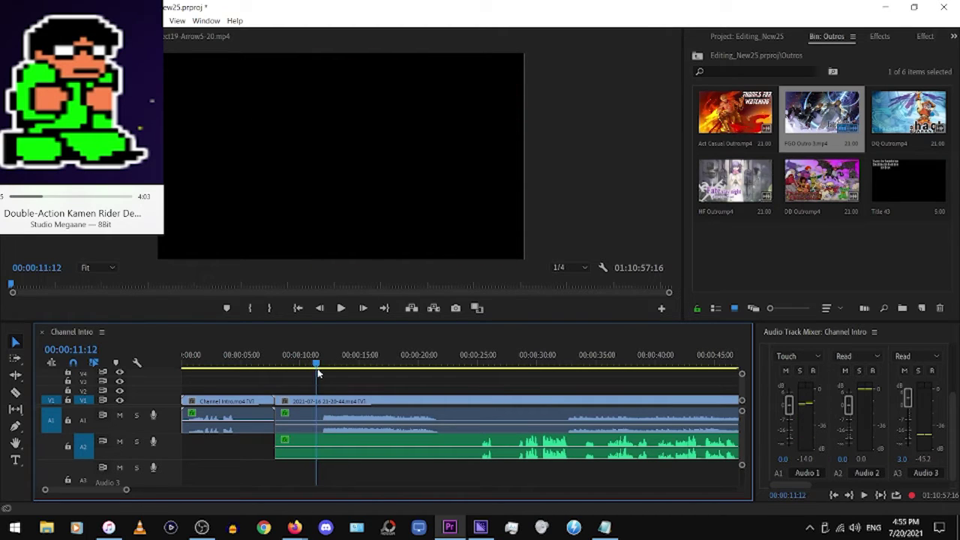
left_click(15, 393)
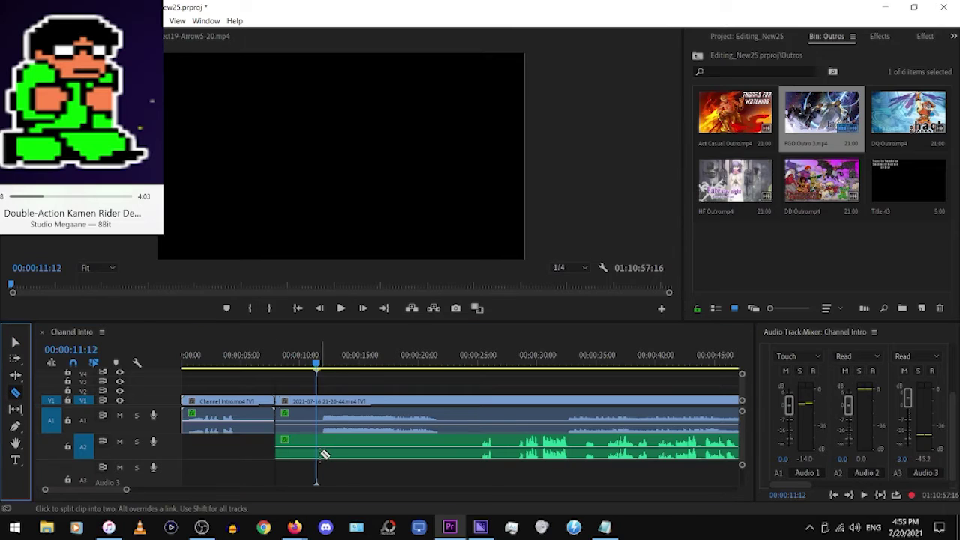
left_click(321, 420)
Ripple delete the short split-off clip after Channel Intro, then play back the sequence
left_click(15, 341)
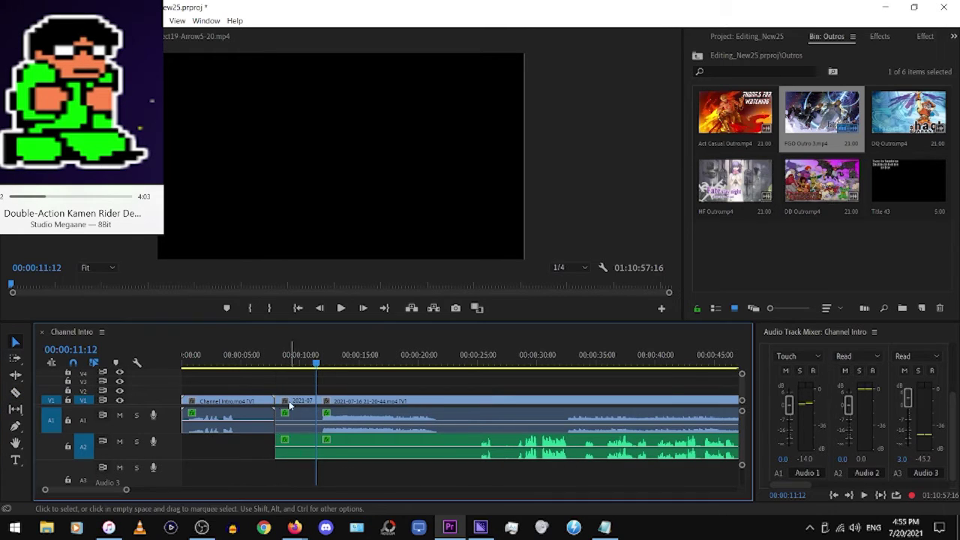
left_click_drag(291, 405, 308, 450)
right_click(307, 450)
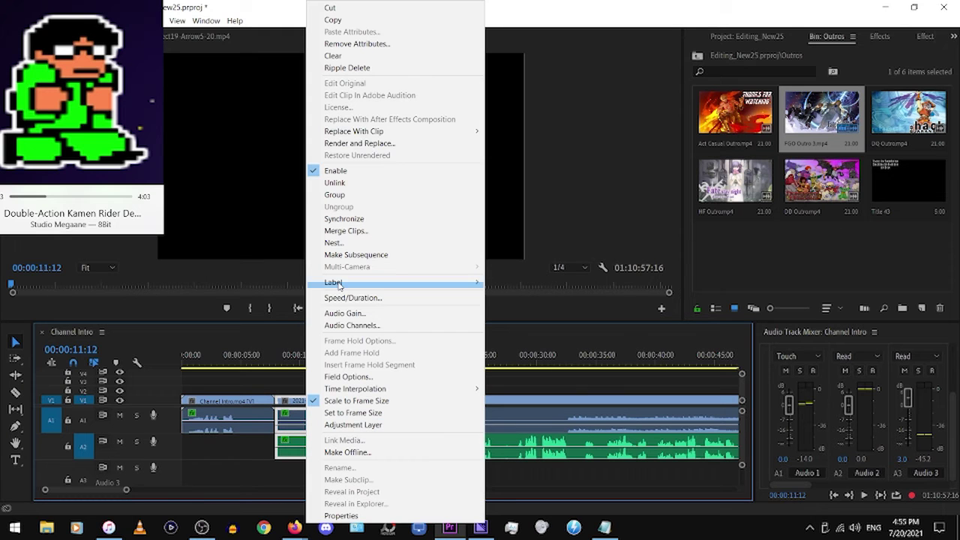
left_click(328, 67)
left_click(340, 313)
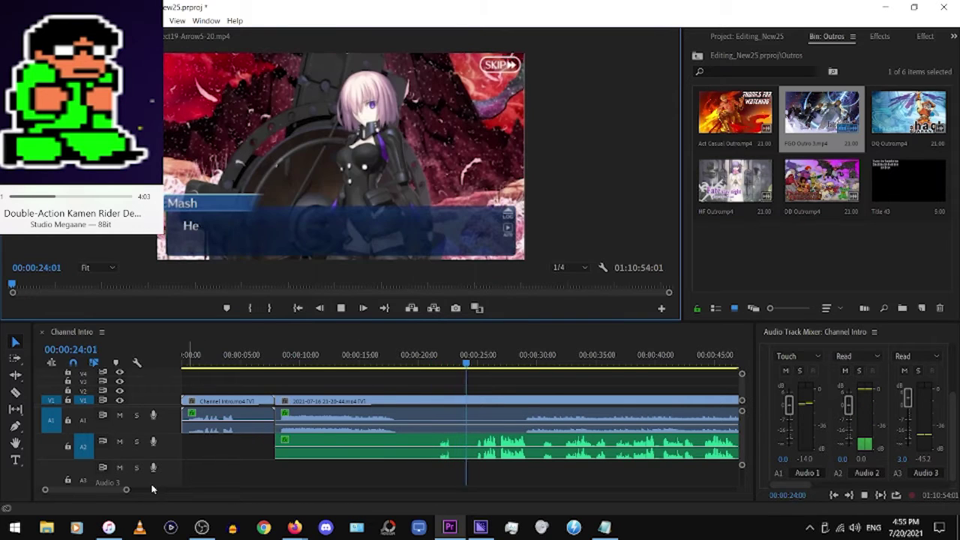
left_click_drag(126, 491, 279, 490)
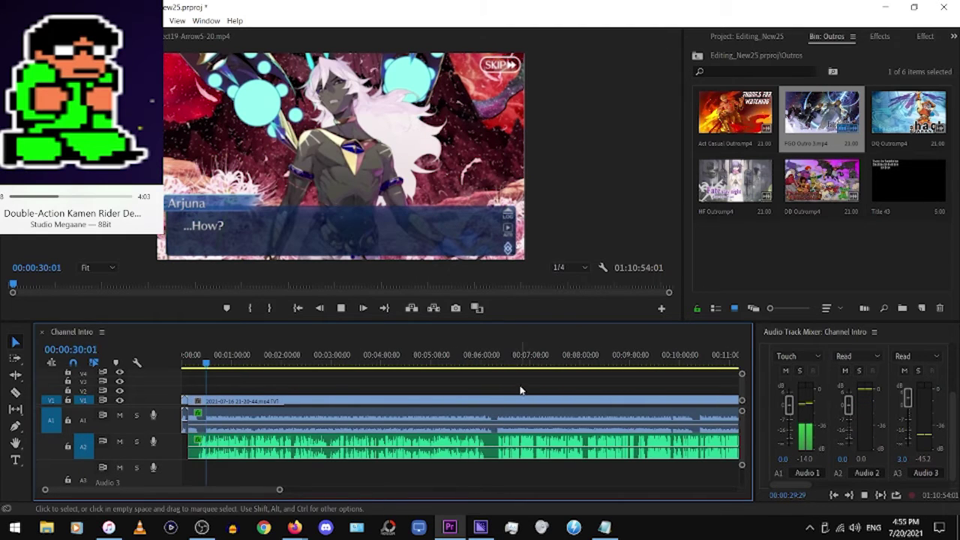
left_click(497, 363)
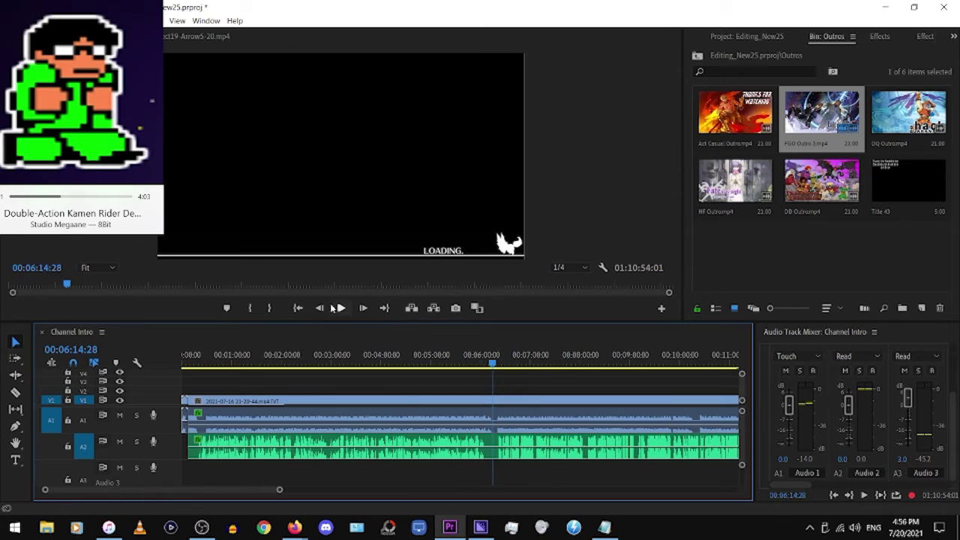
left_click(336, 308)
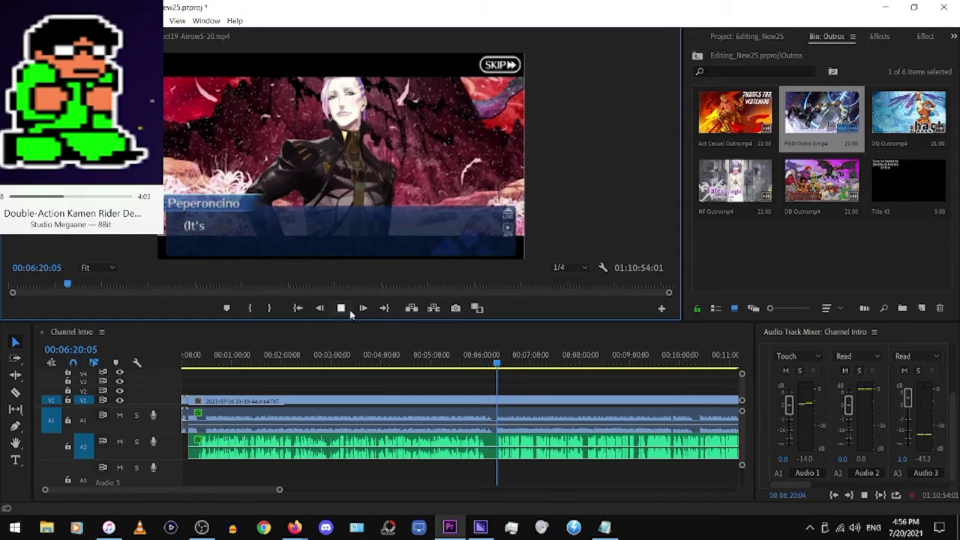
left_click(592, 361)
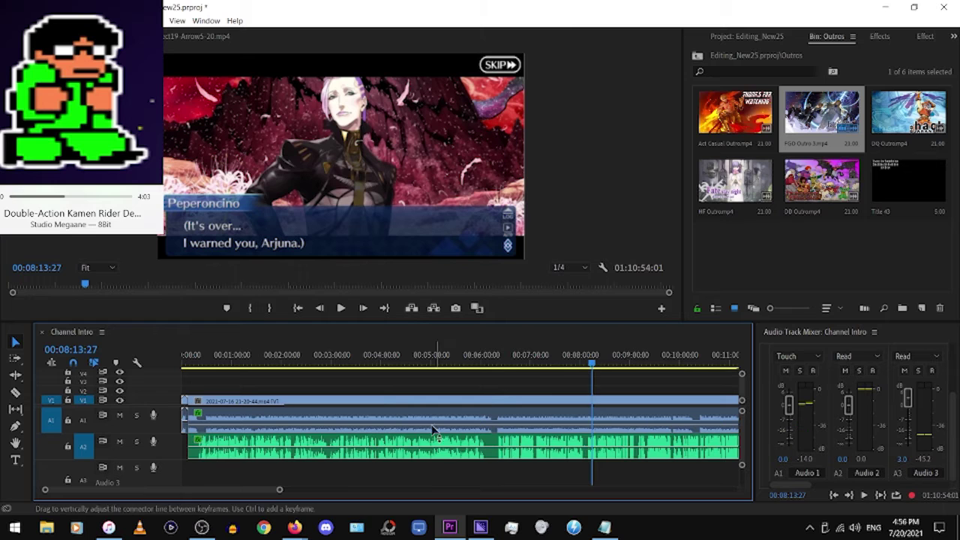
left_click(700, 363)
scroll(267, 493, "right", 2)
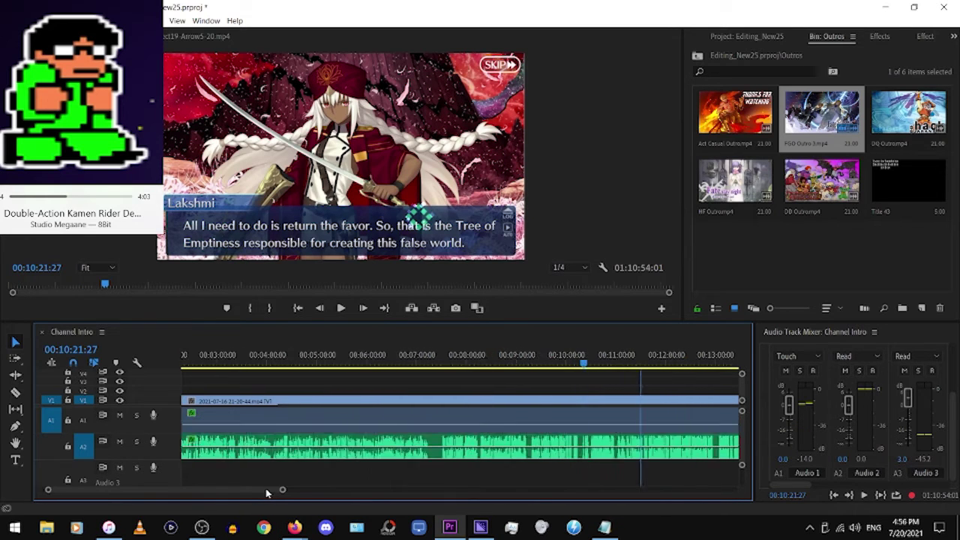
scroll(267, 493, "right", 3)
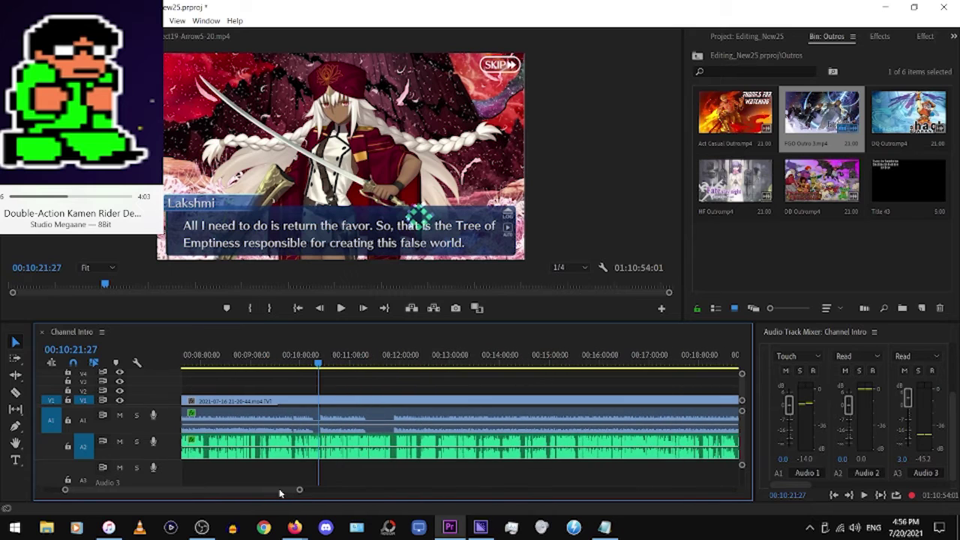
left_click_drag(275, 493, 285, 493)
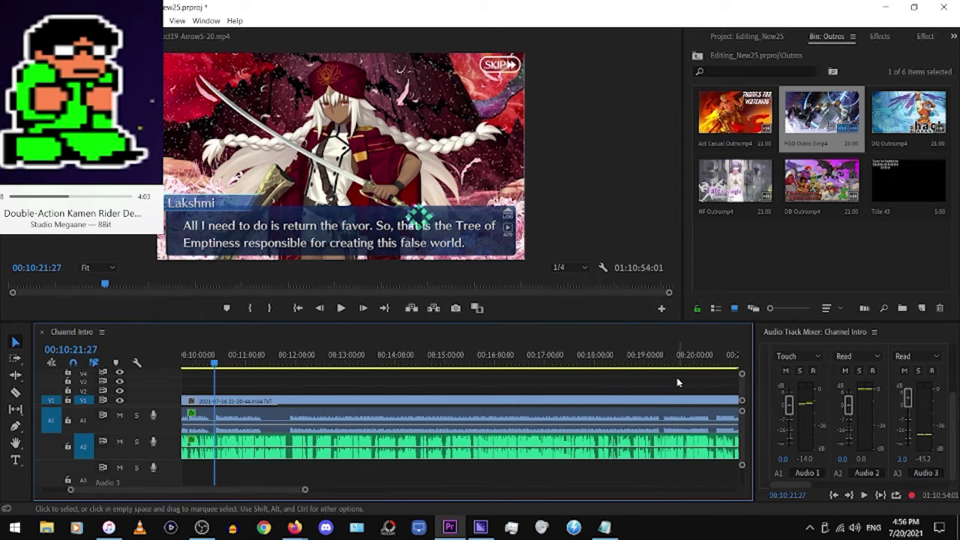
left_click(651, 359)
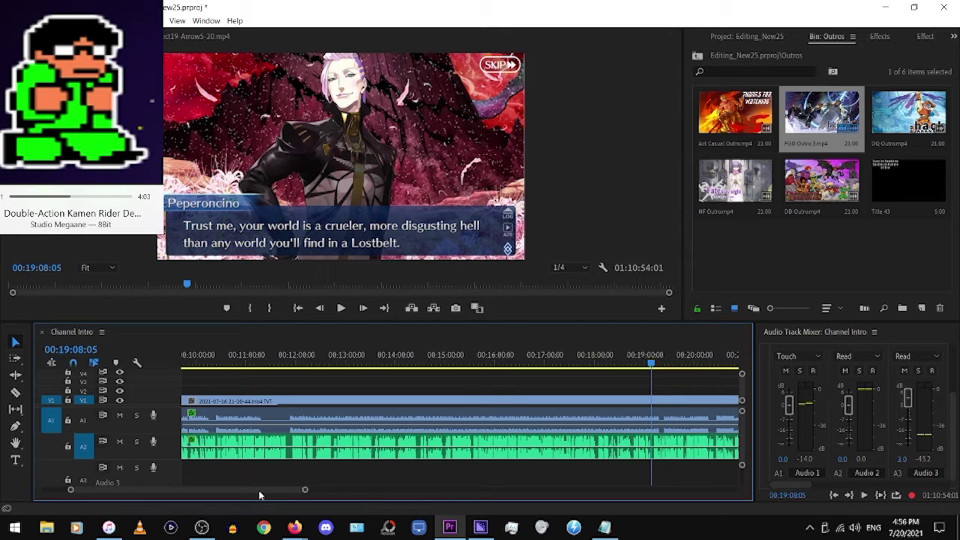
left_click_drag(262, 493, 274, 495)
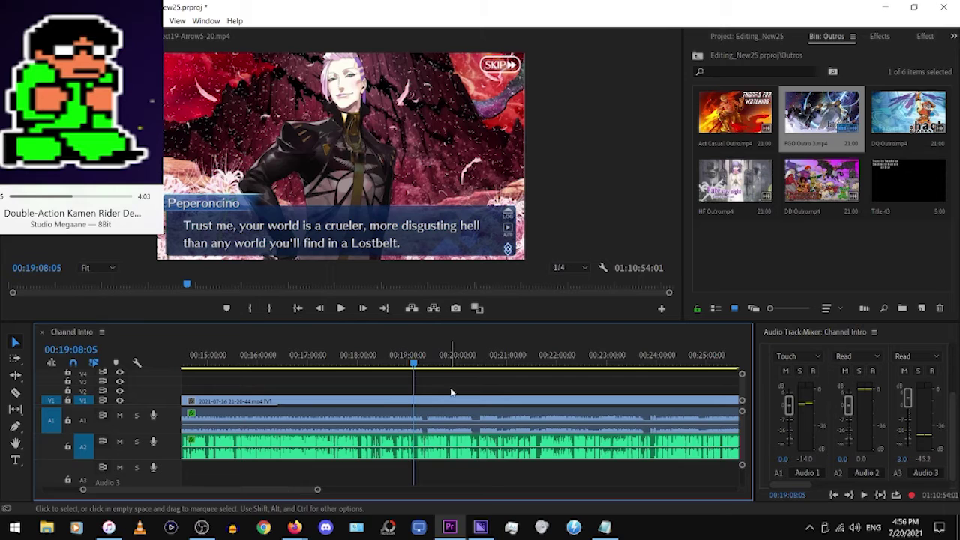
left_click(474, 362)
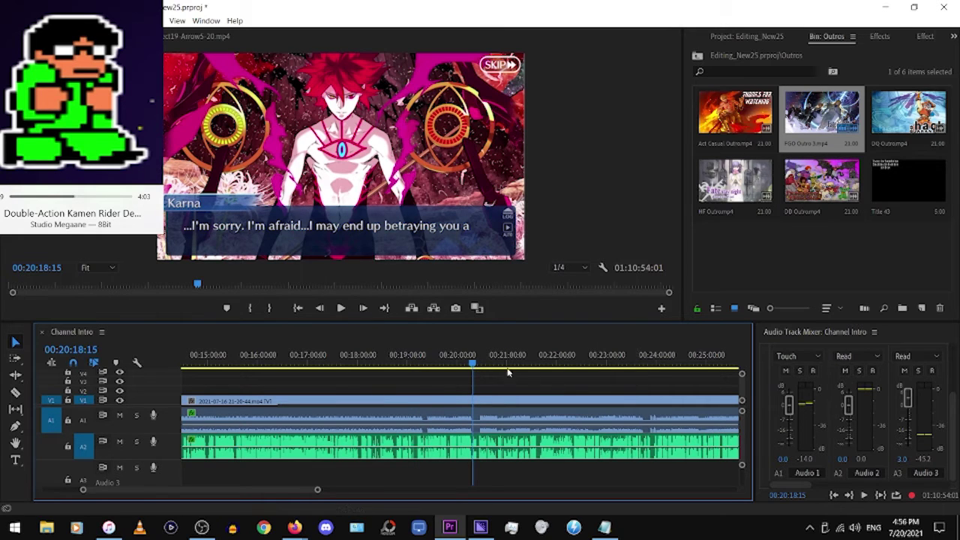
left_click(339, 308)
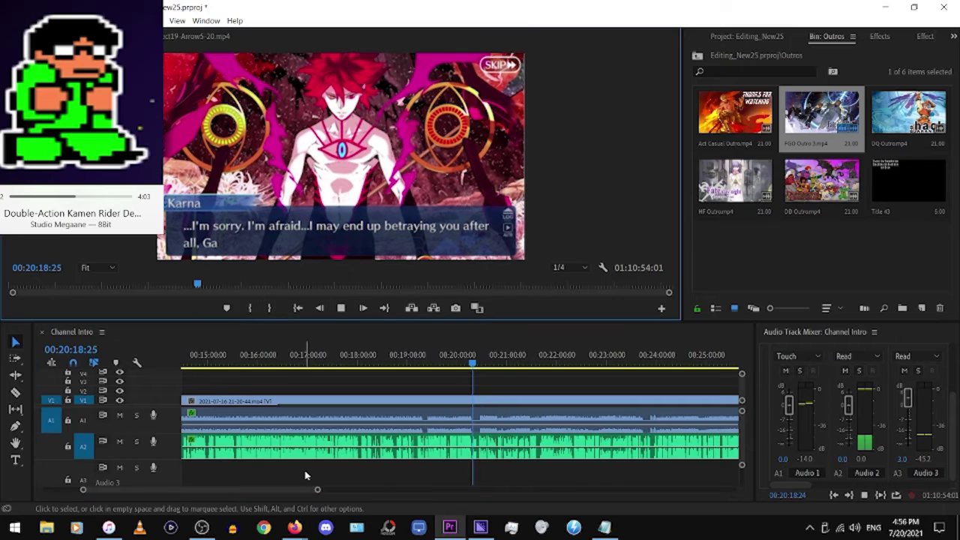
left_click_drag(310, 492, 264, 489)
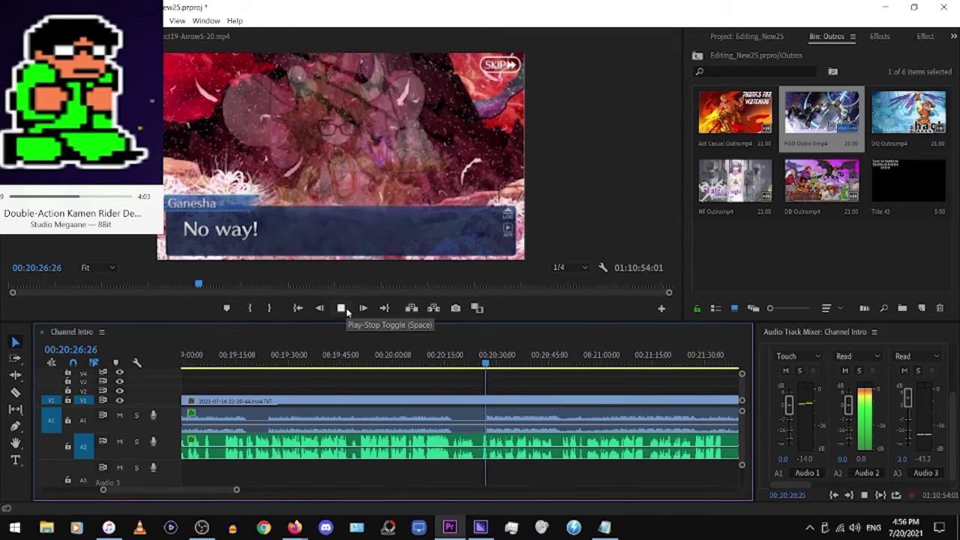
Play through the story dialogue scene from about 00:23:47
left_click(651, 364)
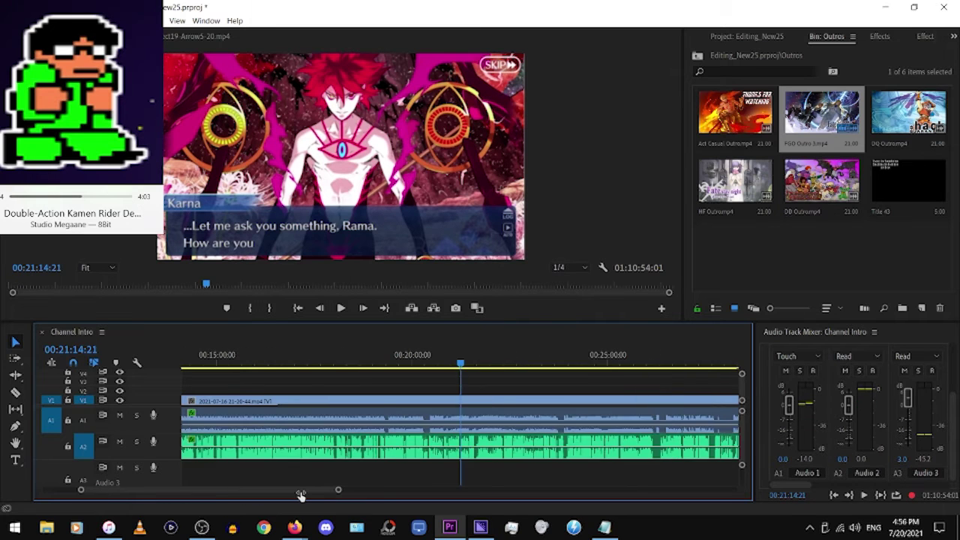
left_click_drag(237, 492, 298, 491)
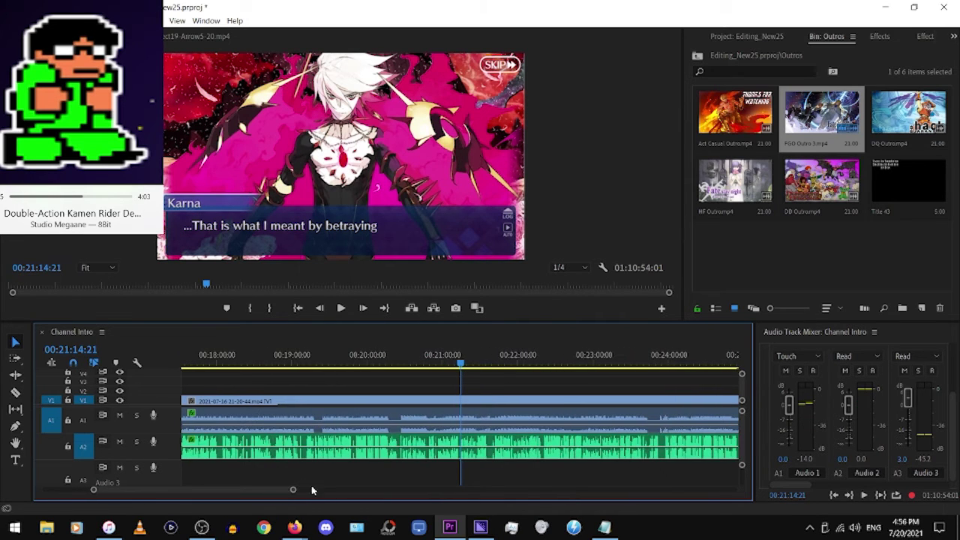
left_click(655, 363)
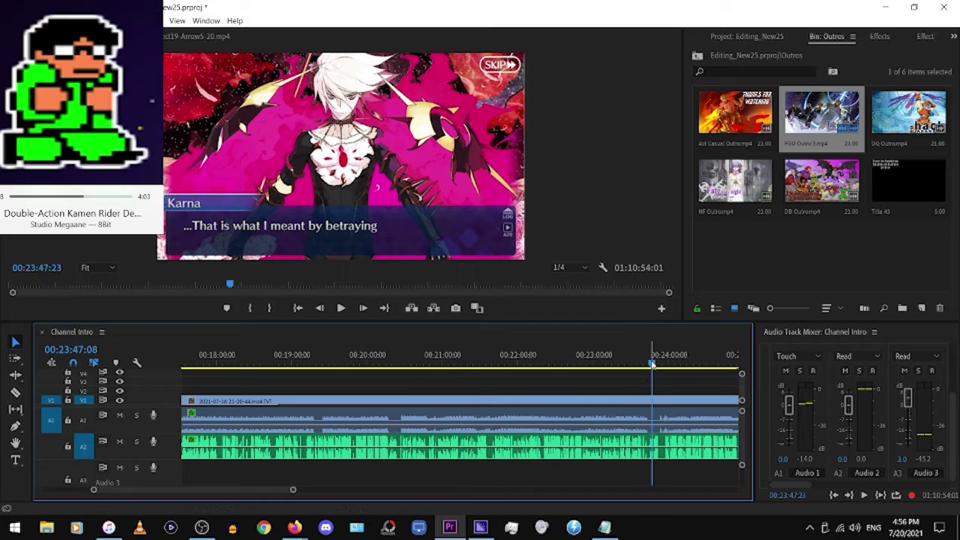
left_click(341, 309)
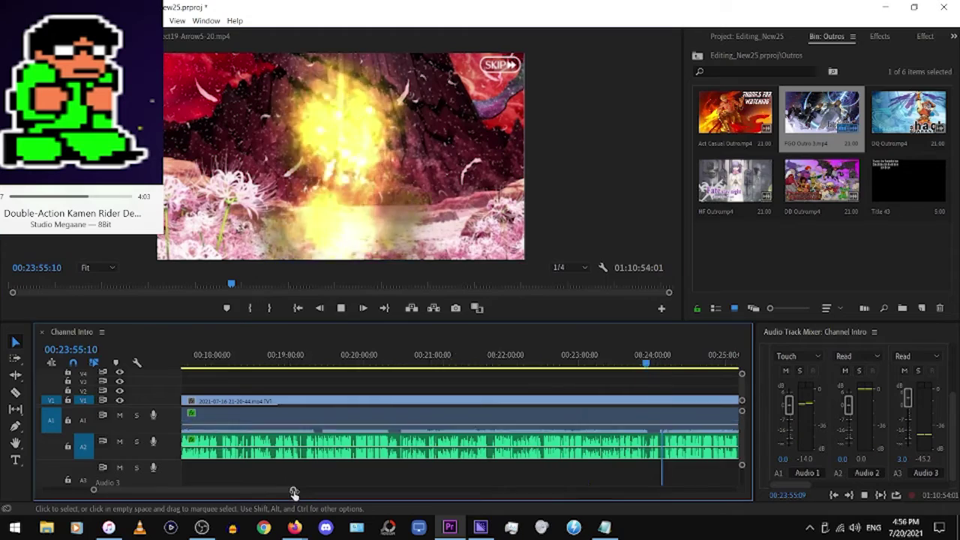
mouse_move(293, 490)
left_mouse_down()
mouse_move(304, 493)
mouse_move(289, 493)
left_mouse_up()
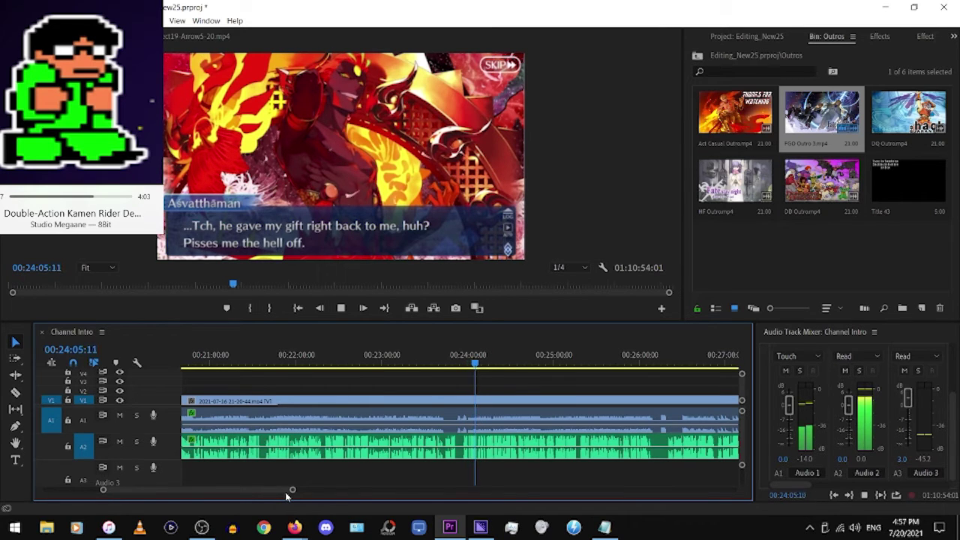
Stop and scrub to 00:26:09:20, where the black loading screen begins
left_click(642, 365)
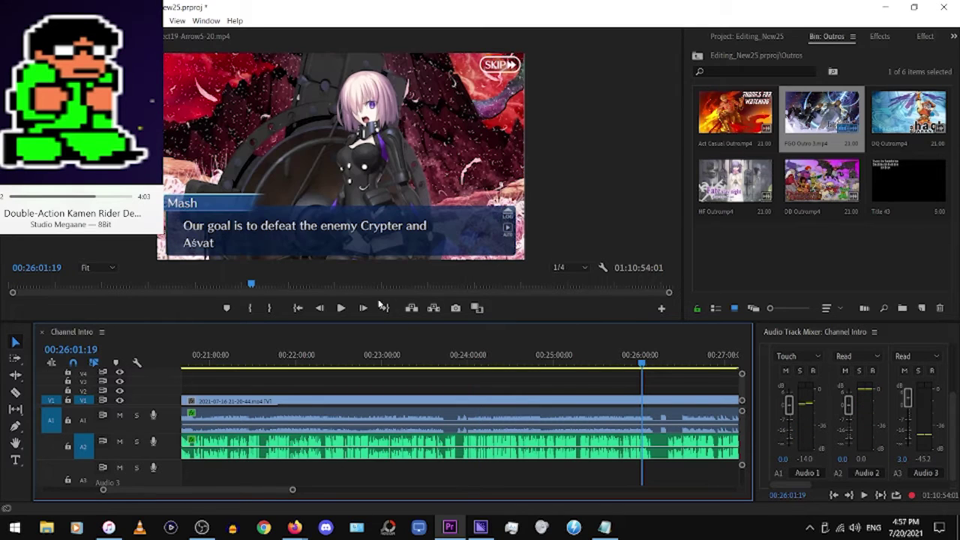
left_click(341, 308)
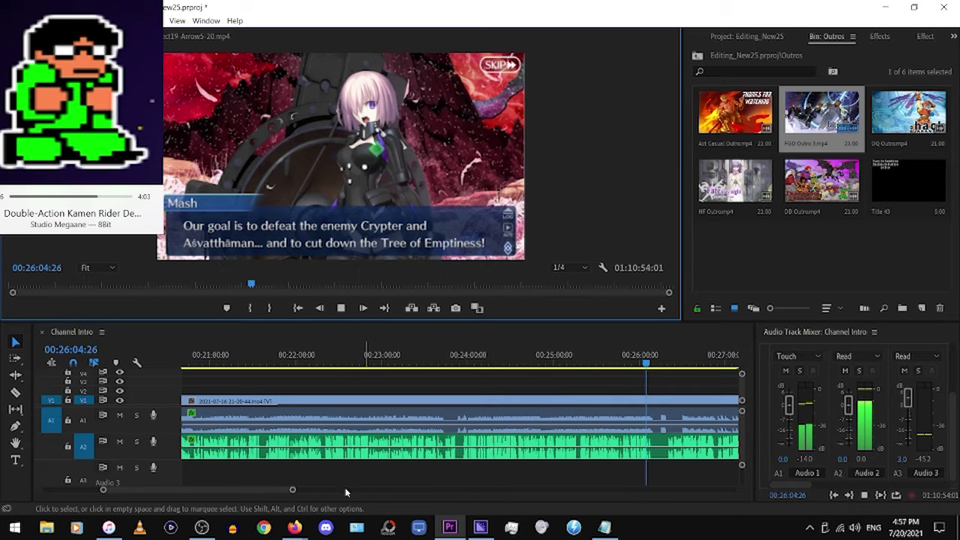
left_click_drag(292, 490, 262, 490)
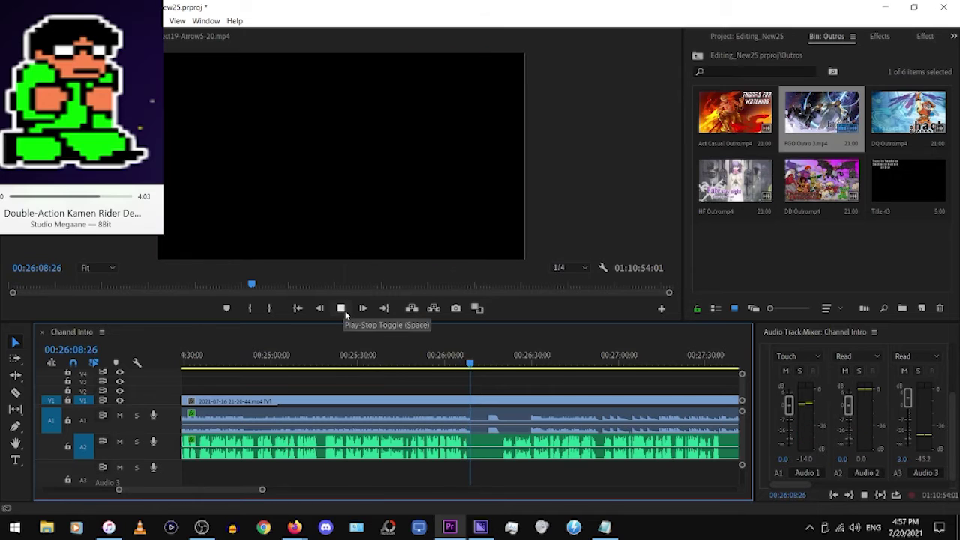
left_click(341, 308)
left_click_drag(488, 362, 473, 363)
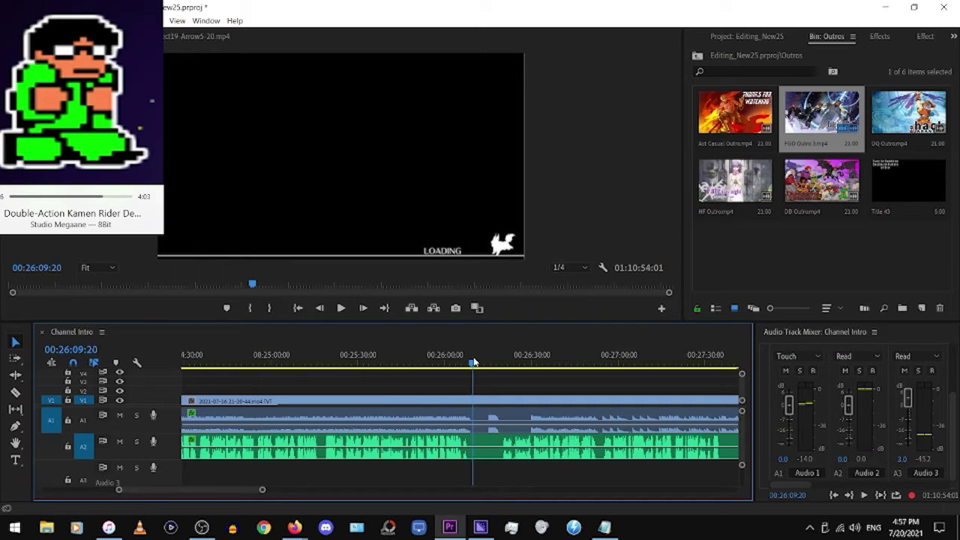
Cut the recording at 00:26:09:20 and ripple delete everything after the cut
left_click(15, 392)
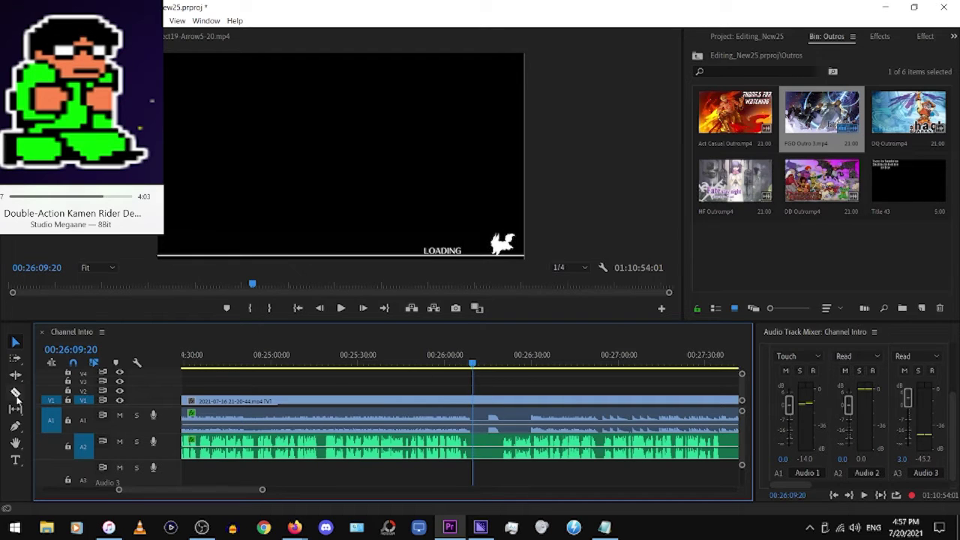
left_click(471, 445)
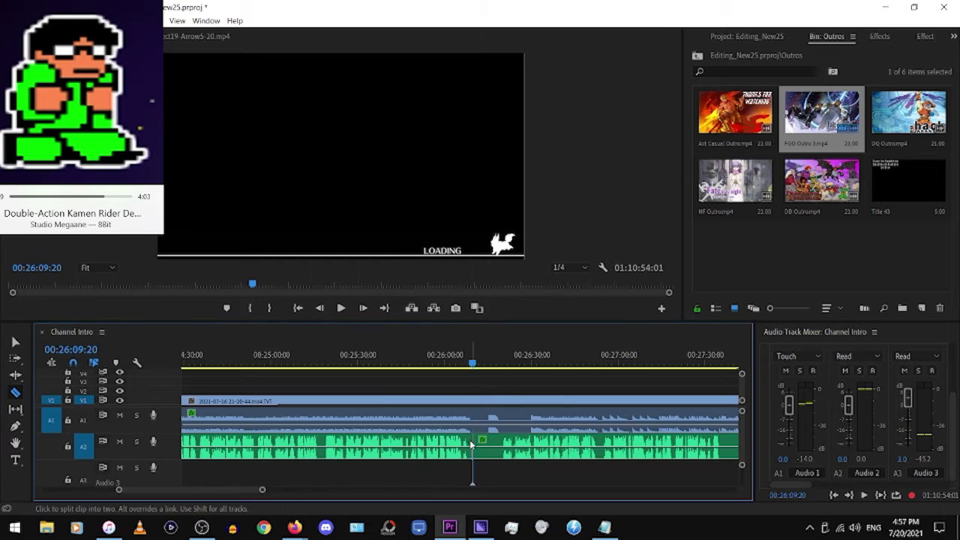
left_click_drag(262, 489, 598, 491)
left_click(15, 342)
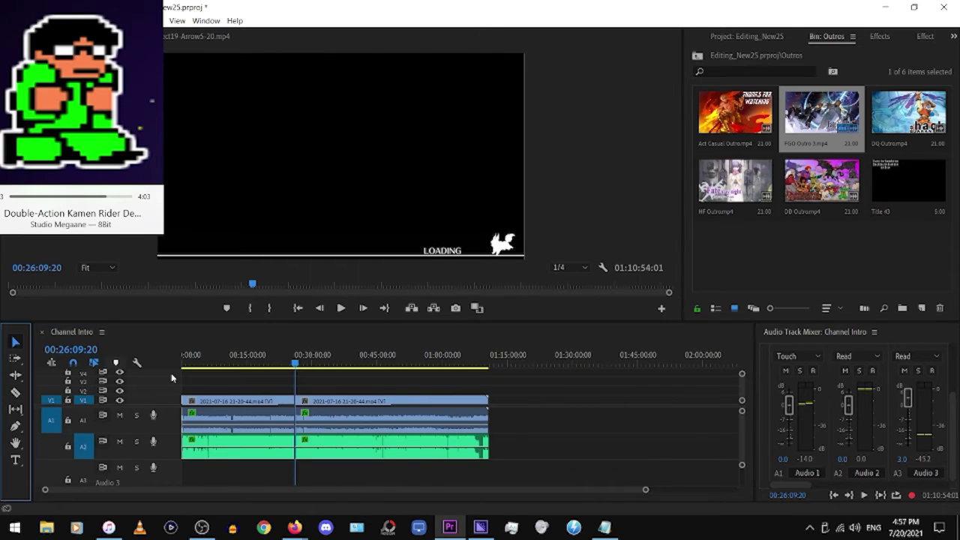
left_click_drag(364, 377, 418, 448)
right_click(419, 449)
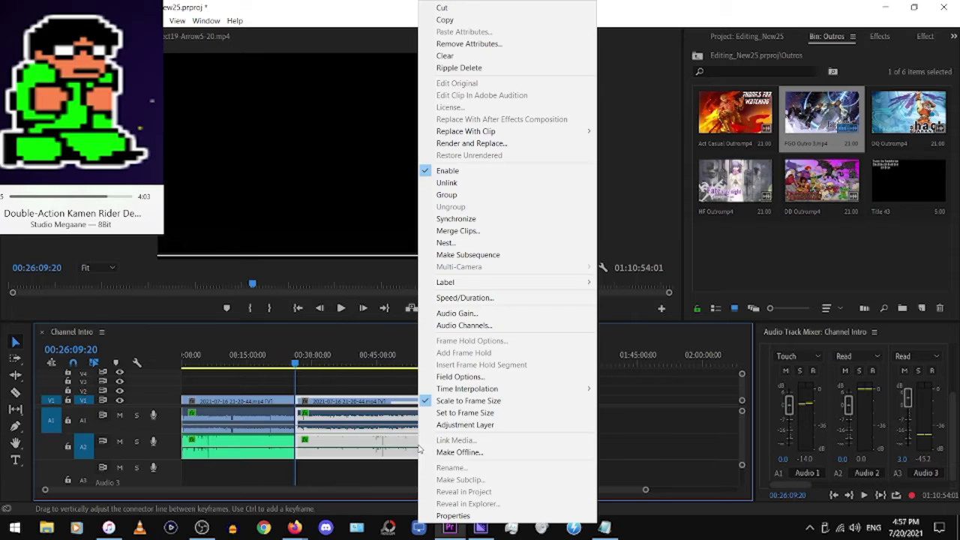
left_click(531, 67)
Append FGO Outro 3 from Bin: Outros to the end of the sequence
left_click(884, 36)
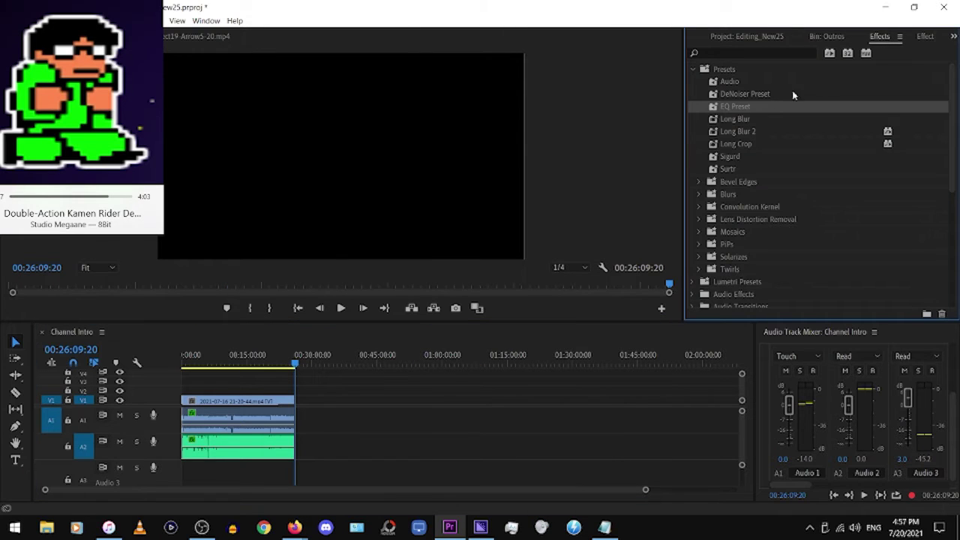
left_click(828, 36)
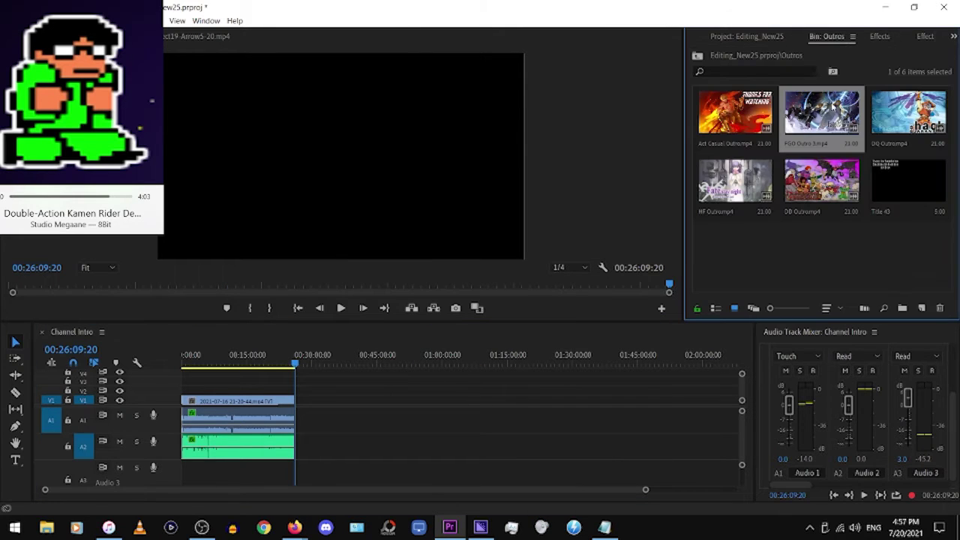
left_click_drag(368, 362, 380, 366)
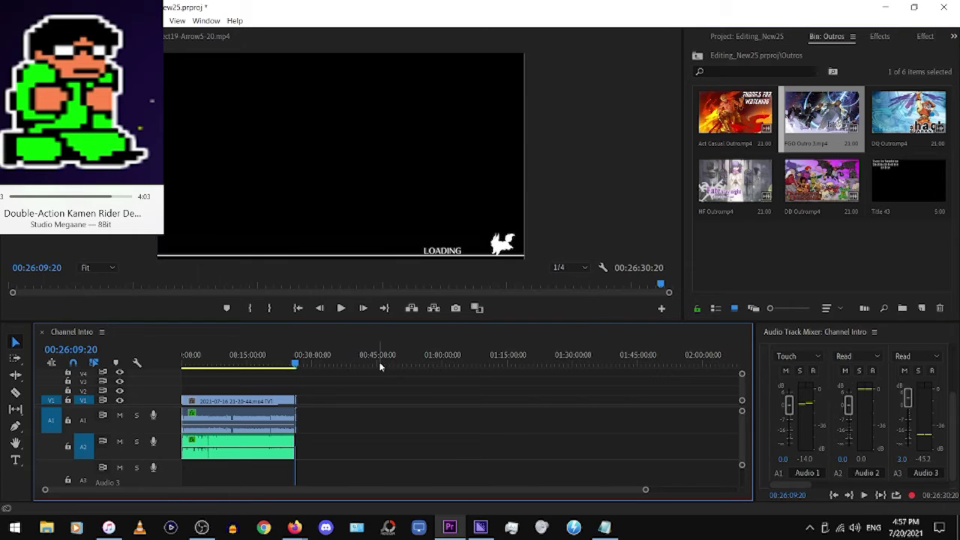
Queue the 00:26:30:20 sequence as an H.264 job, then undo to restore the recording's tail
key("ctrl+m")
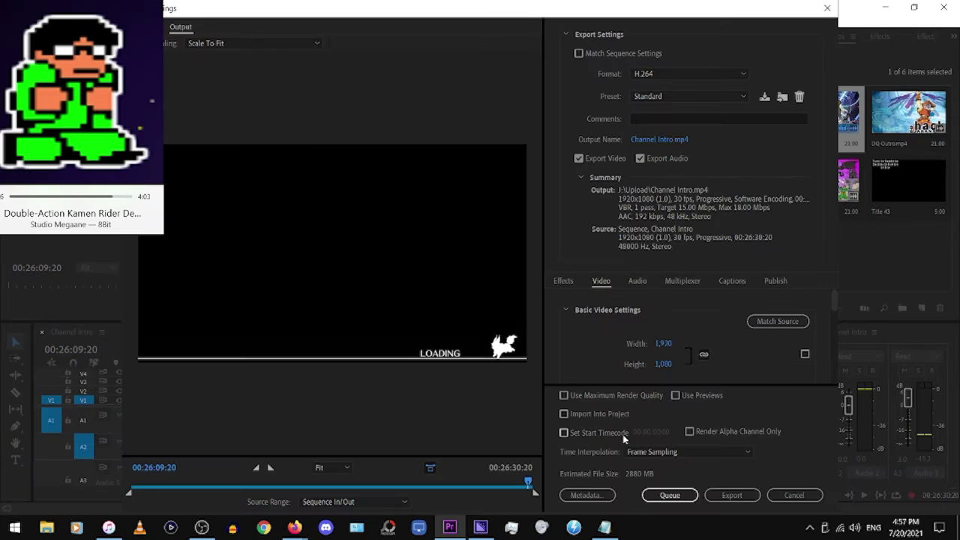
left_click(657, 494)
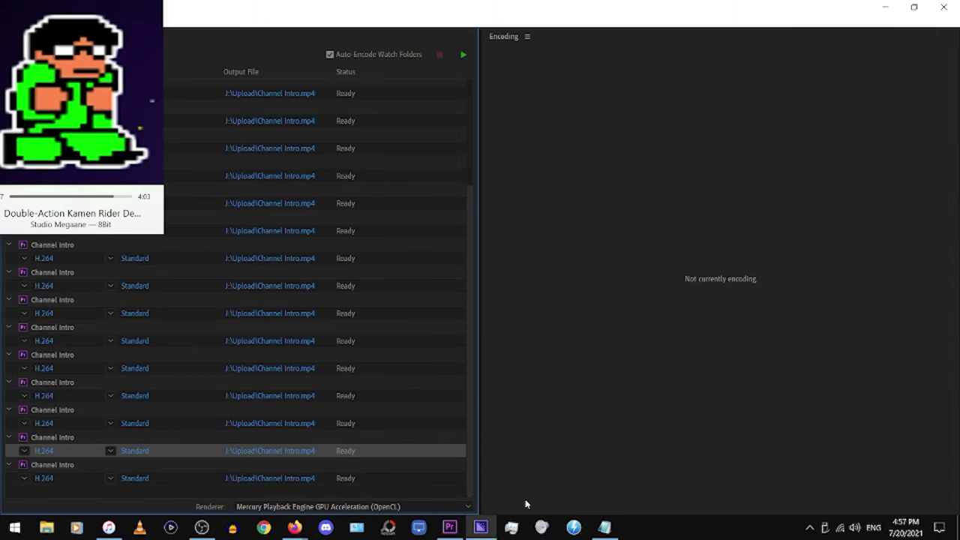
left_click(450, 527)
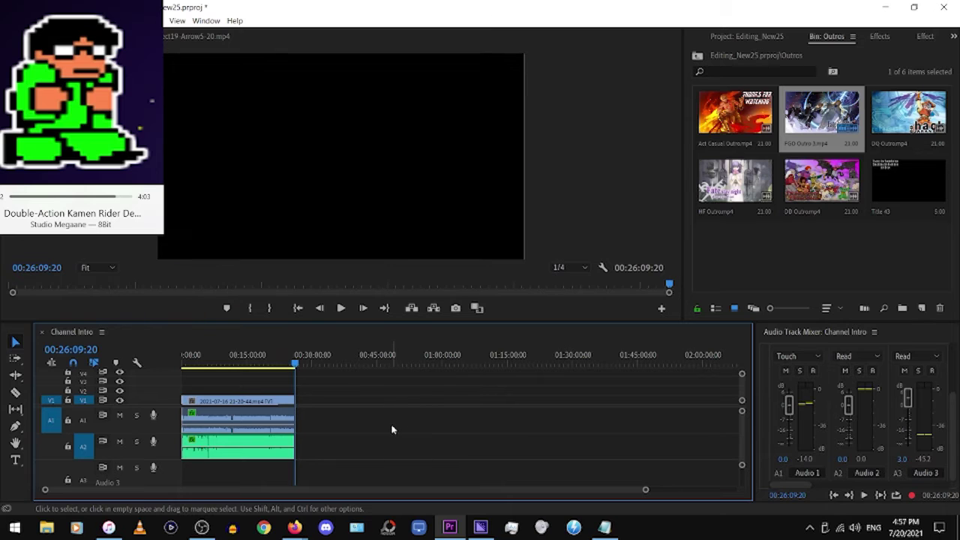
key("ctrl+z")
Ripple delete the already-queued first part of the recording
left_click_drag(272, 387, 263, 456)
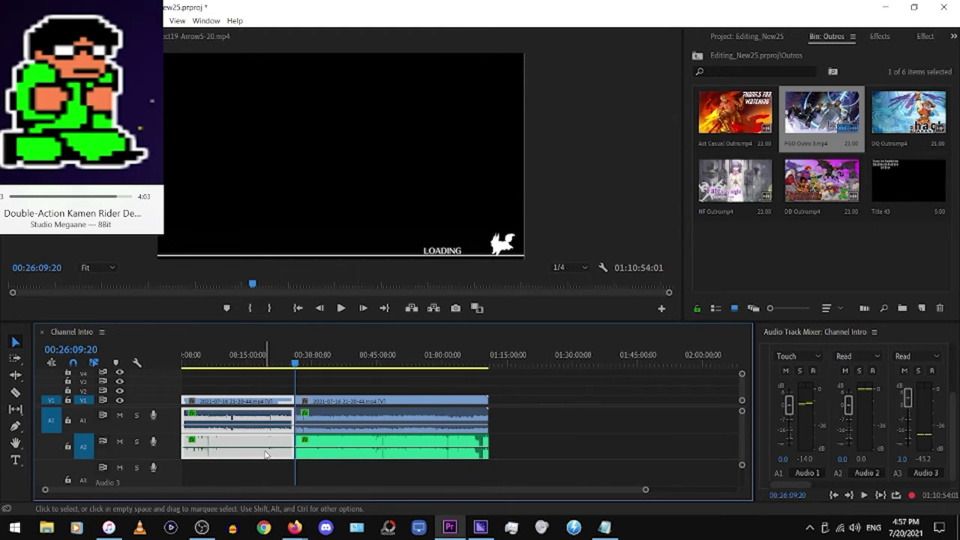
right_click(264, 454)
left_click(312, 69)
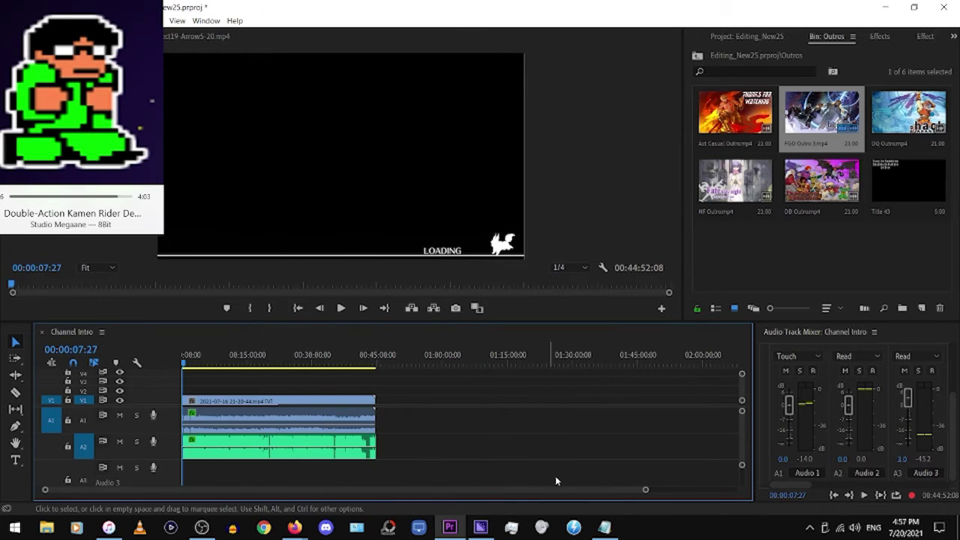
scroll(632, 488, "down", 5)
left_click_drag(658, 495, 517, 495)
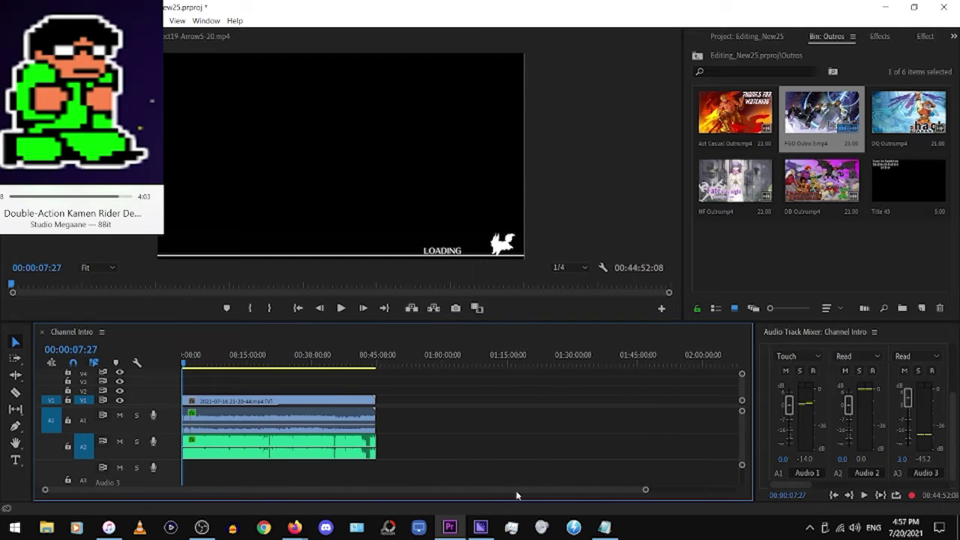
left_click_drag(644, 492, 133, 490)
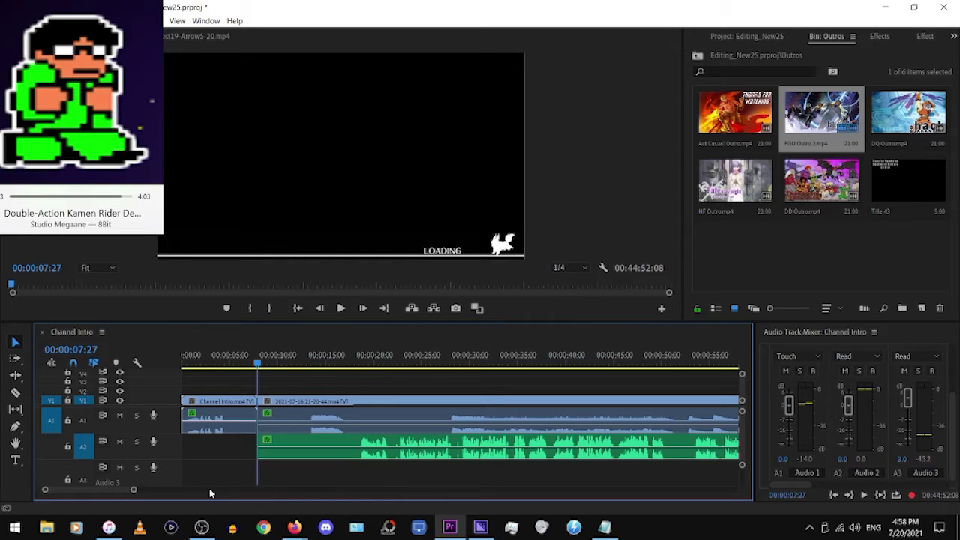
Move the remaining clips about 1:36:25 later and show the Project: Editing_New25 clip list
left_click_drag(137, 491, 450, 489)
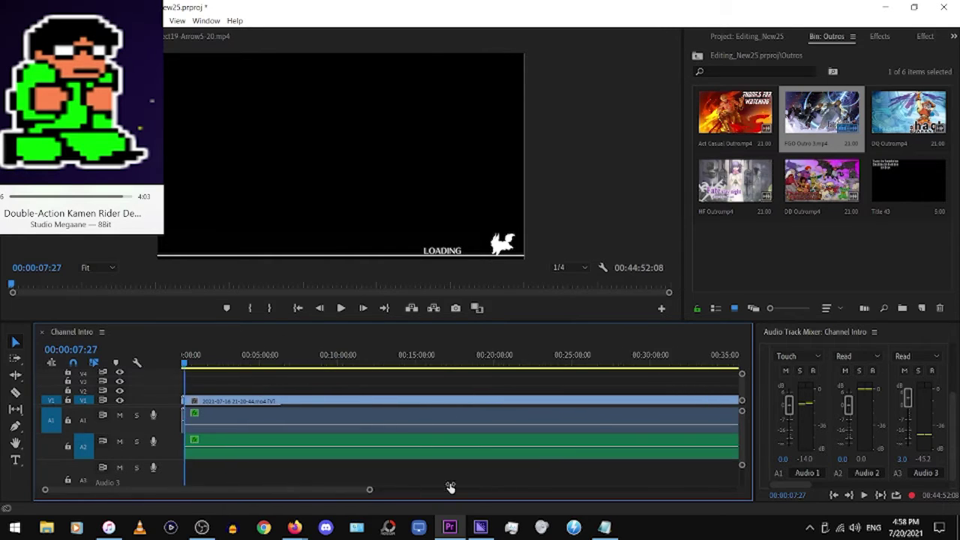
left_click_drag(304, 383, 347, 459)
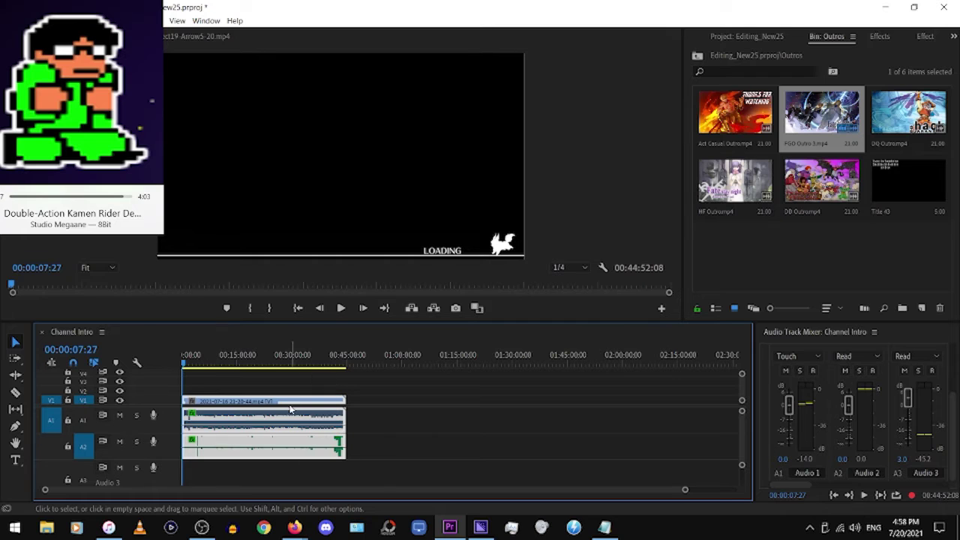
left_click_drag(293, 408, 715, 403)
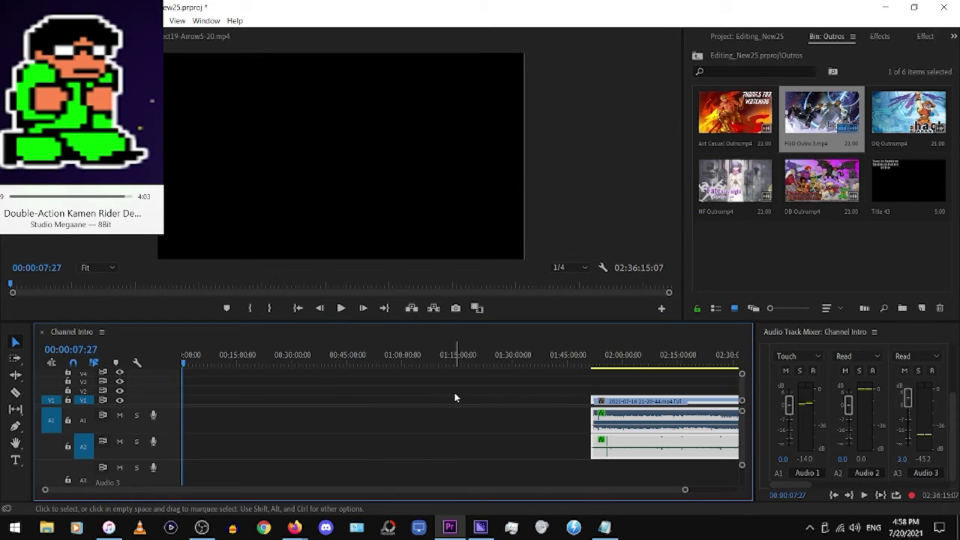
left_click(750, 39)
Place Fate Go Sect19-Arrow5-20.mp4 right after Channel Intro.mp4, closing the gap, and scrub the join
left_click_drag(910, 235, 550, 417)
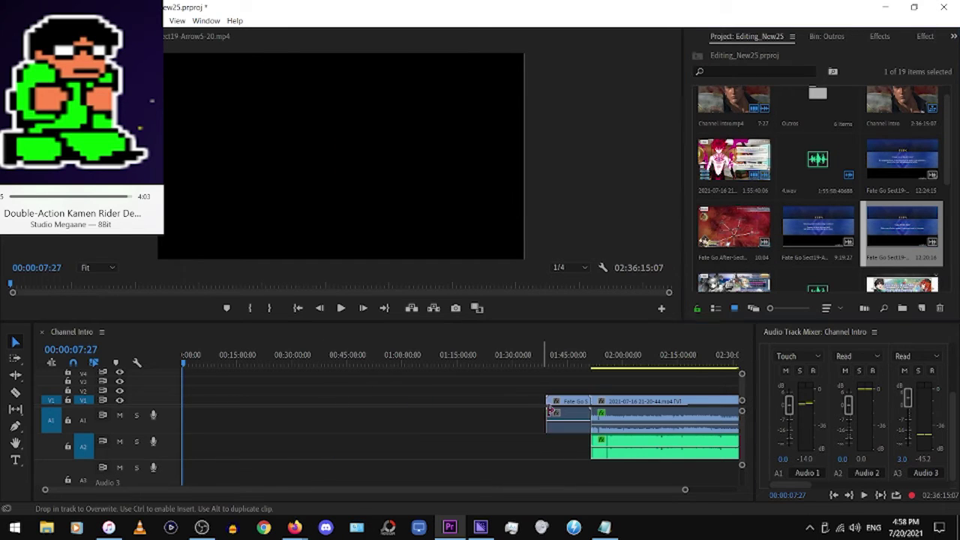
right_click(463, 409)
left_click(477, 412)
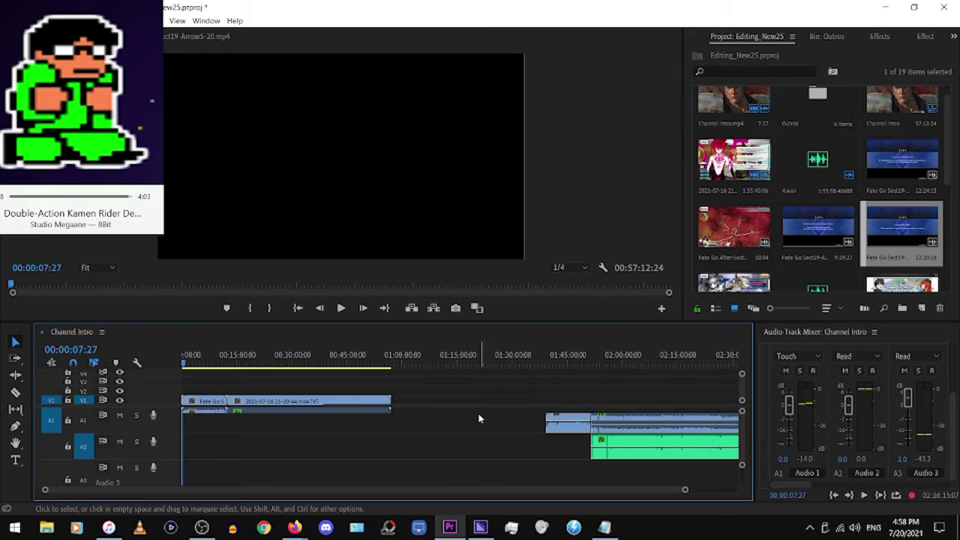
left_click_drag(685, 492, 408, 496)
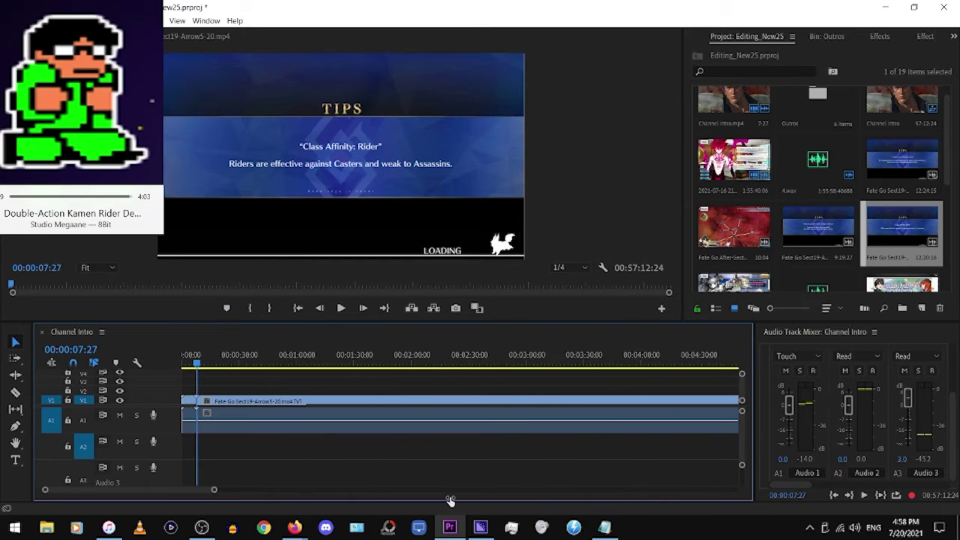
left_click(297, 363)
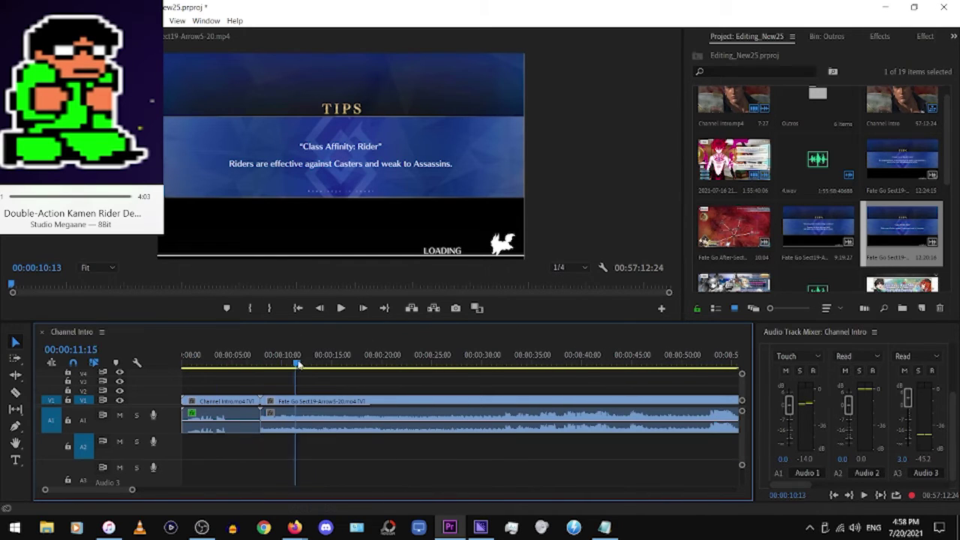
mouse_move(301, 364)
left_mouse_down()
mouse_move(433, 388)
mouse_move(415, 384)
left_mouse_up()
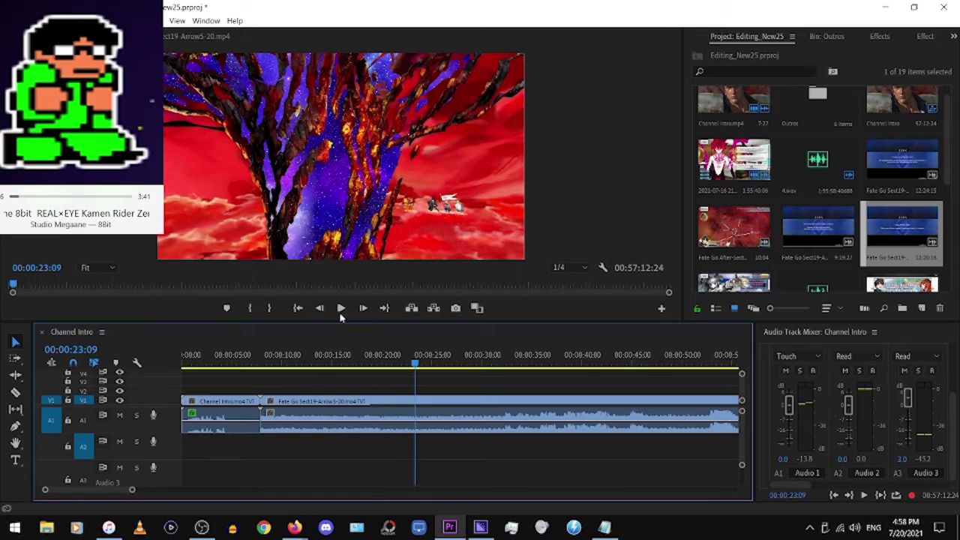
Step the playhead back to 00:00:19:02, where the loading screen begins
left_click(411, 363)
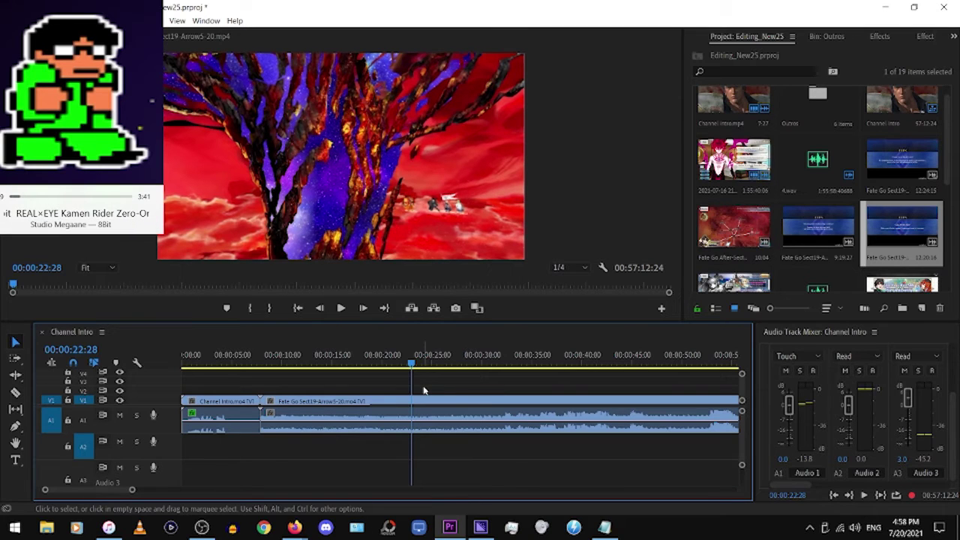
key("j")
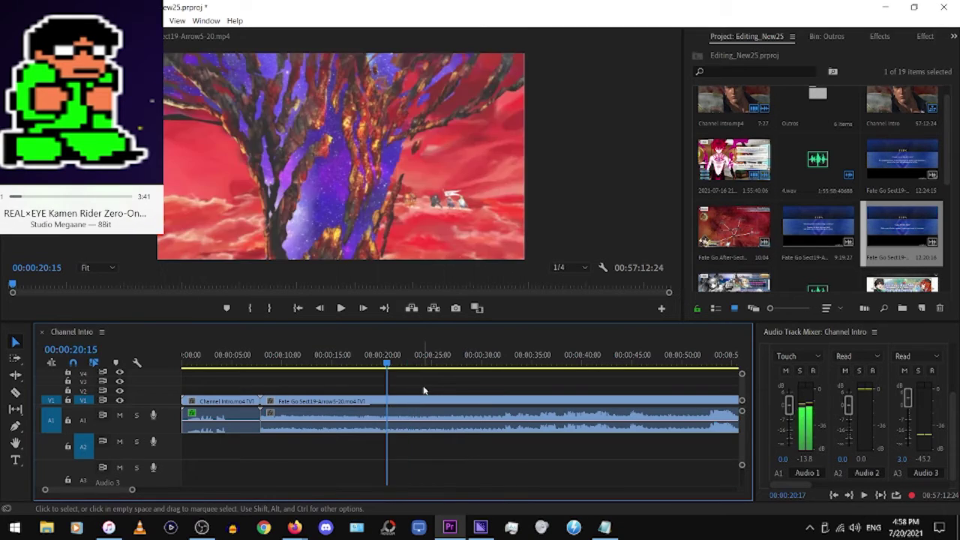
key("Left")
key("Left")
key("Left")
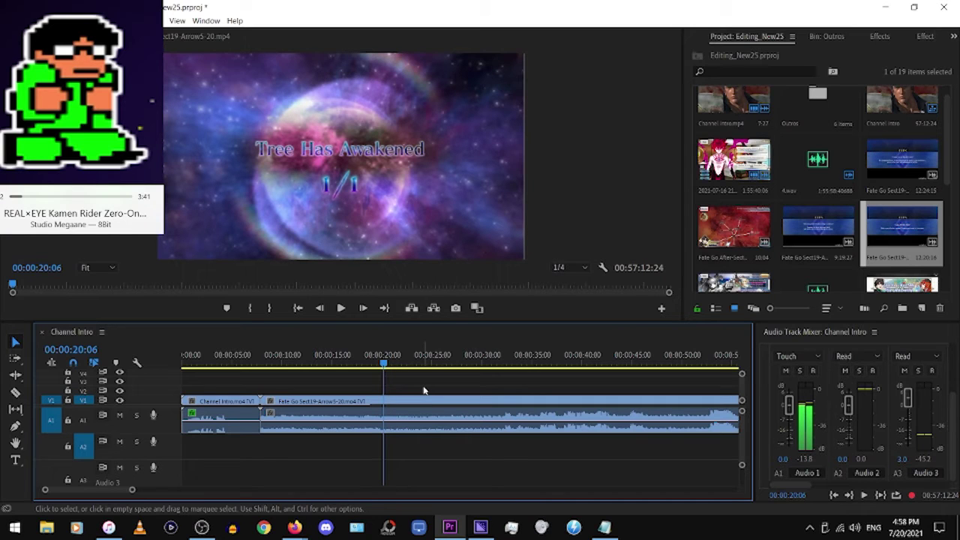
key("j")
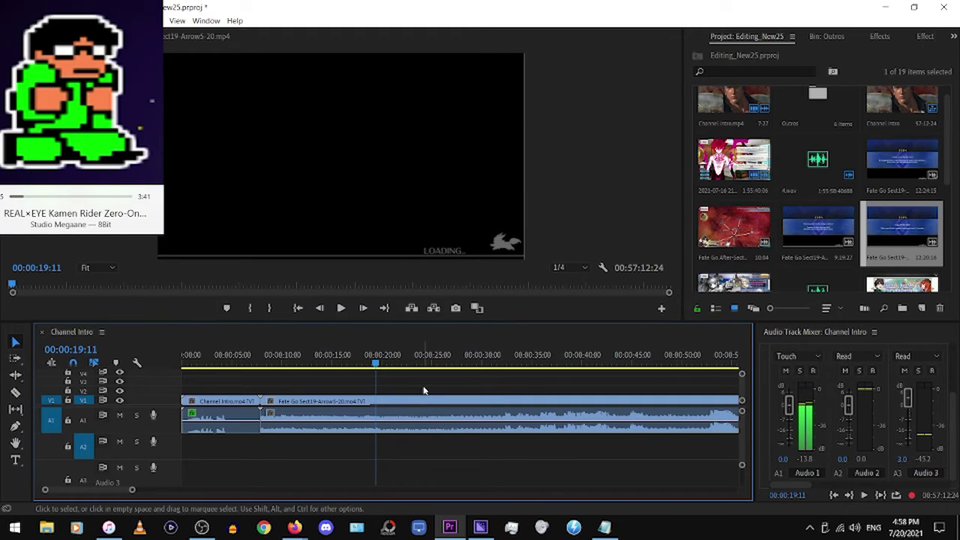
key("shift+Right")
key("shift+Right")
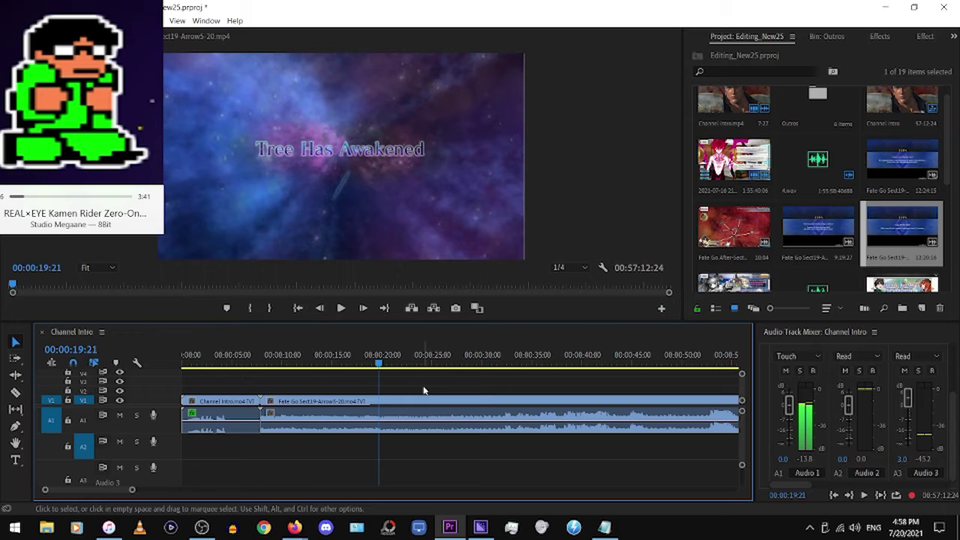
key("j")
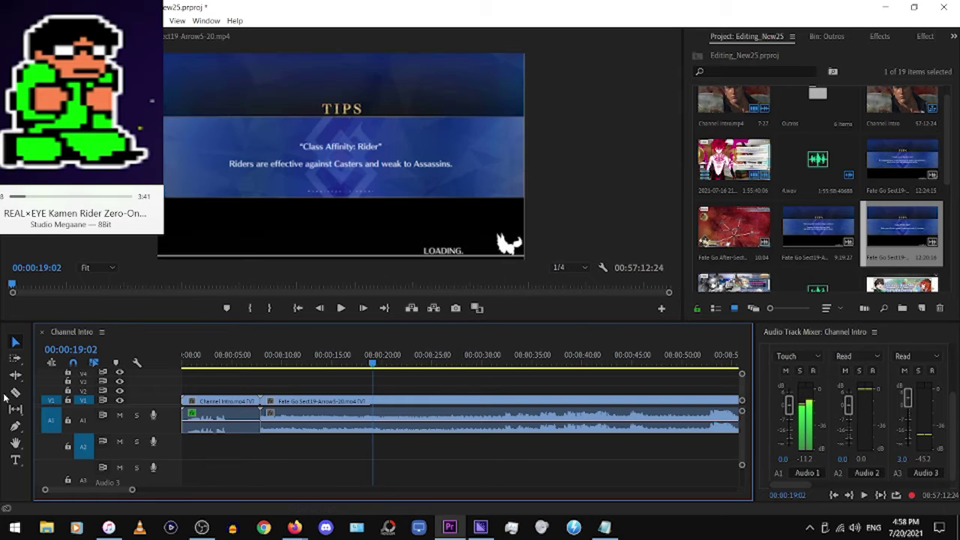
Razor and ripple delete the loading section, shrinking the sequence to 00:57:01:13, then play it
left_click(15, 392)
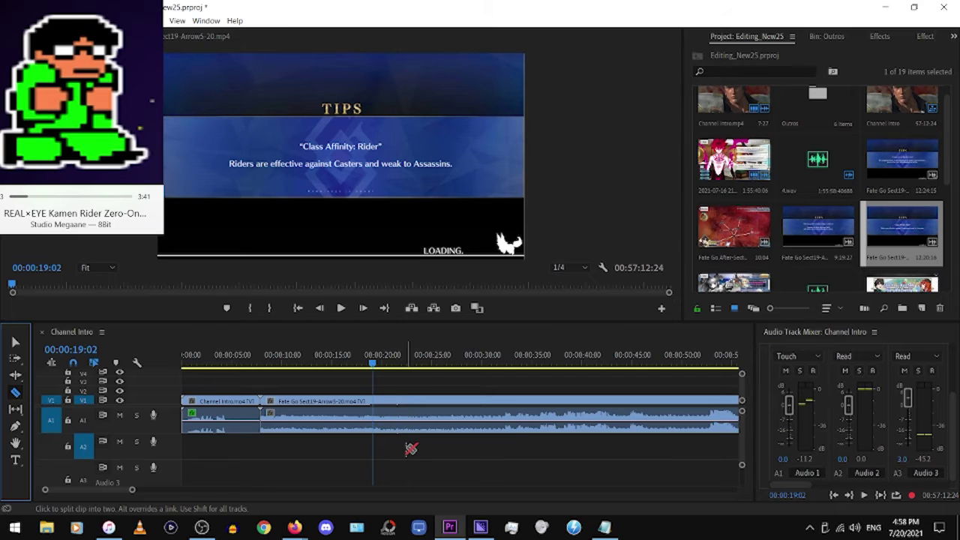
left_click(410, 449)
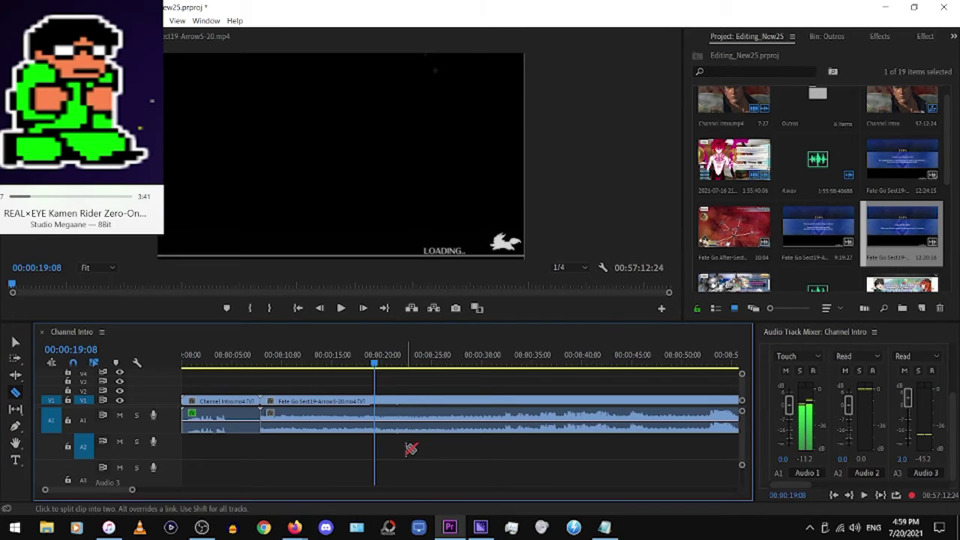
right_click(376, 420)
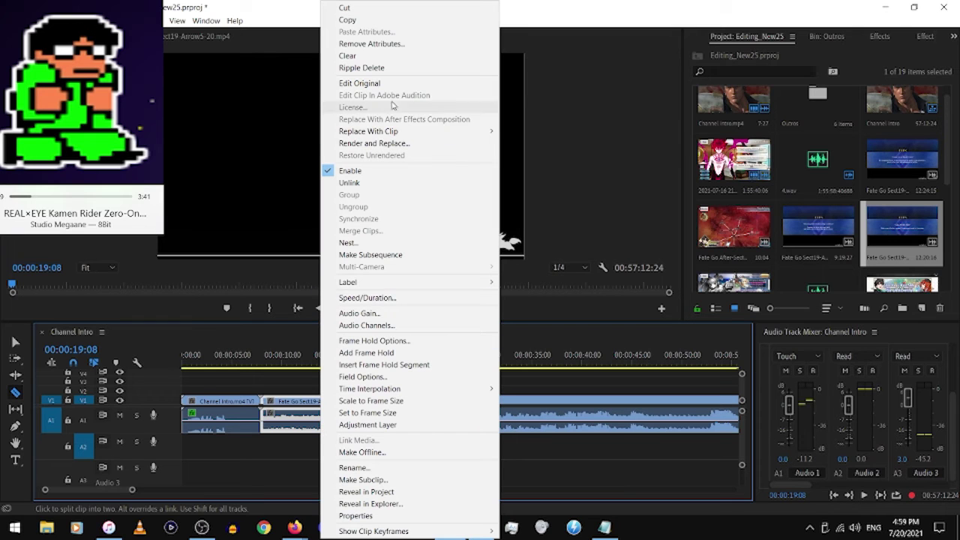
left_click(384, 66)
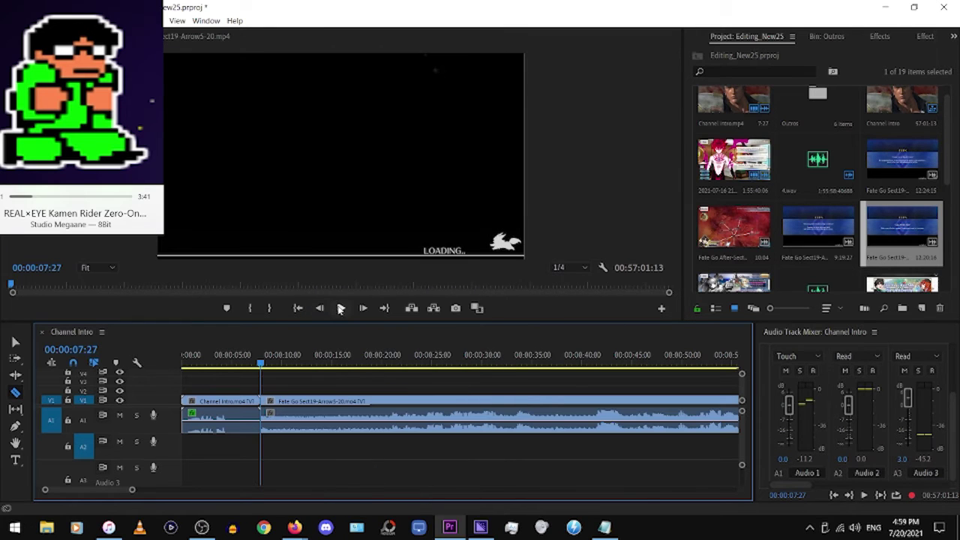
left_click(341, 308)
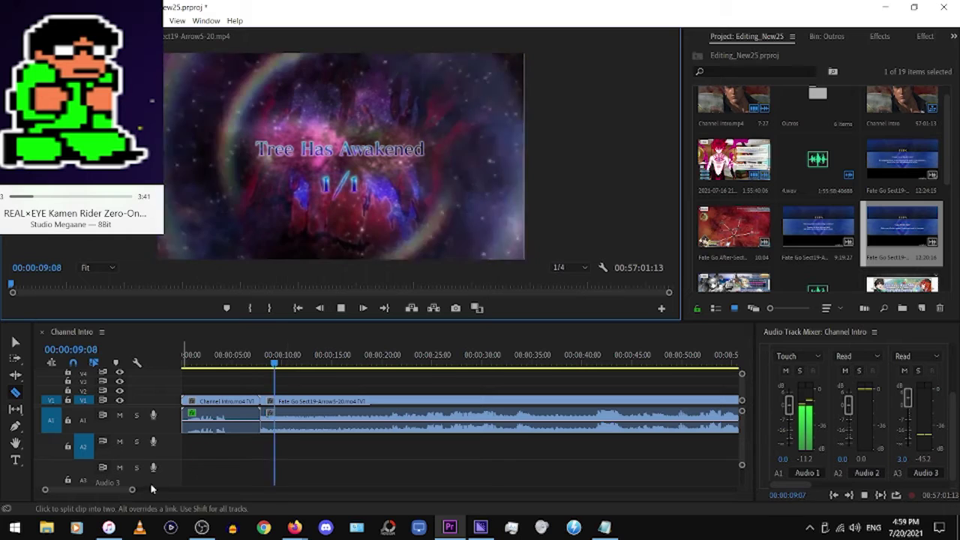
left_click_drag(133, 490, 330, 490)
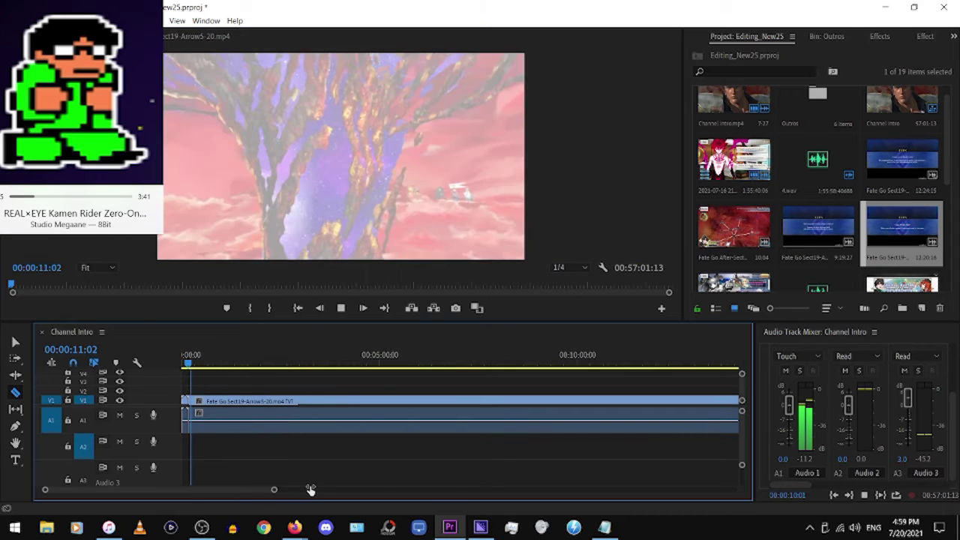
Apply an Audio Gain adjustment to the Fate Go Sect19-Arrow5-20 clip
right_click(364, 416)
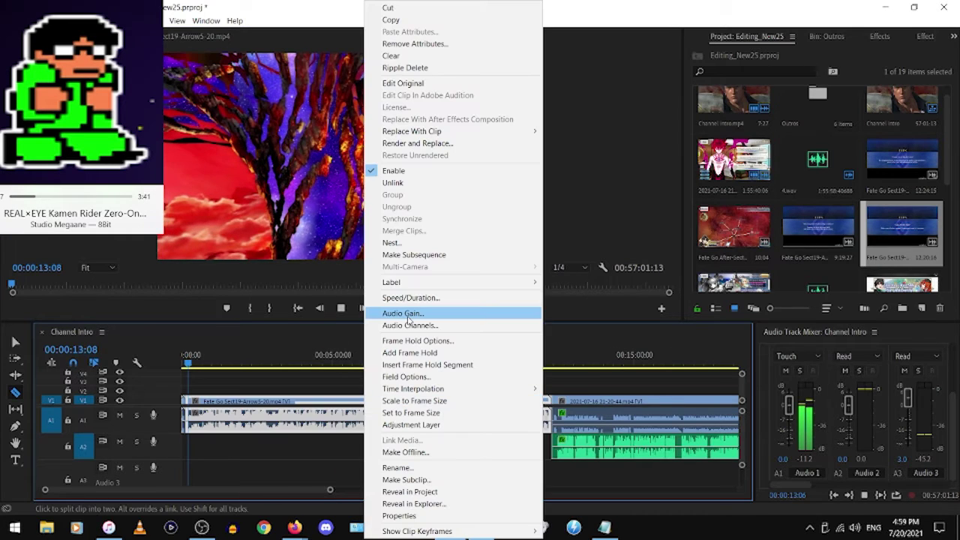
left_click(405, 314)
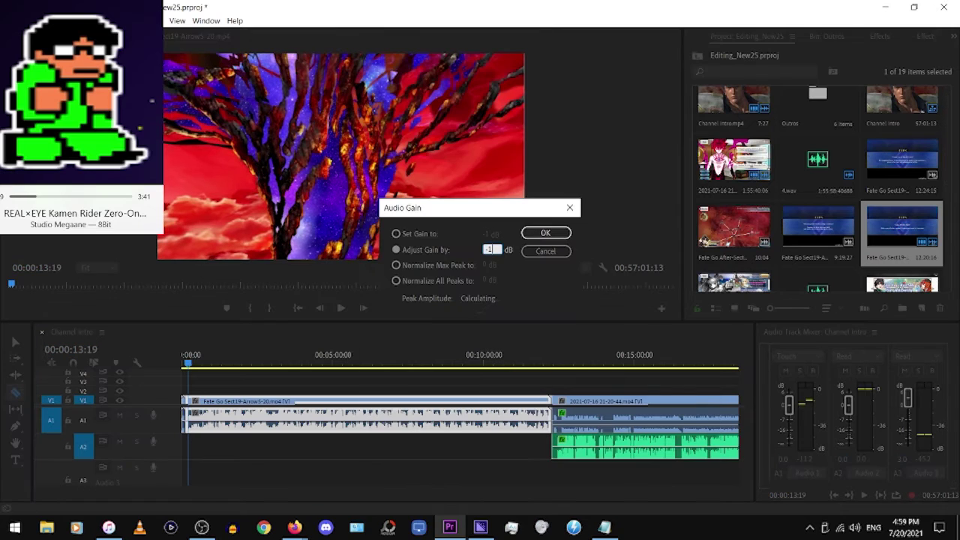
key("Return")
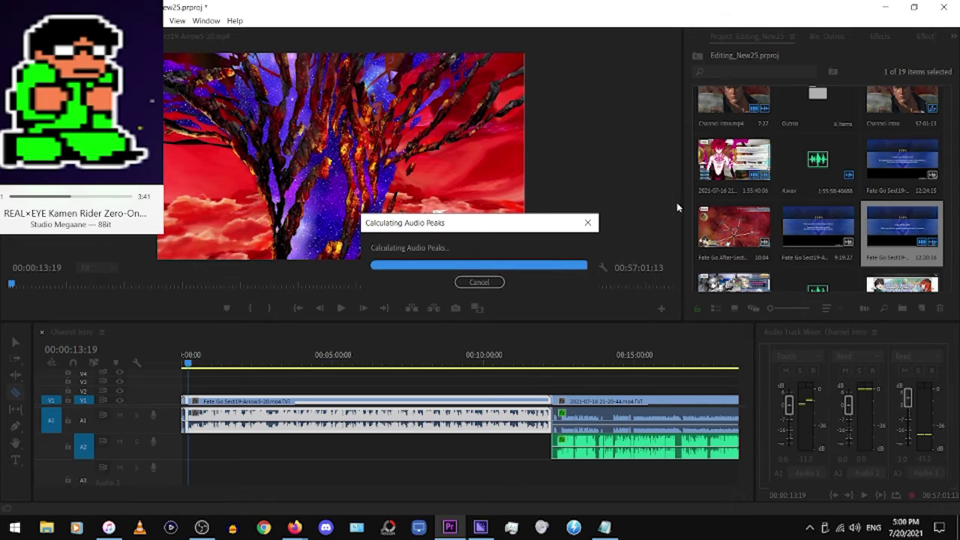
With the Effects list shown, play the gameplay from about 00:11:25:20 through to the battle's end
left_click(877, 37)
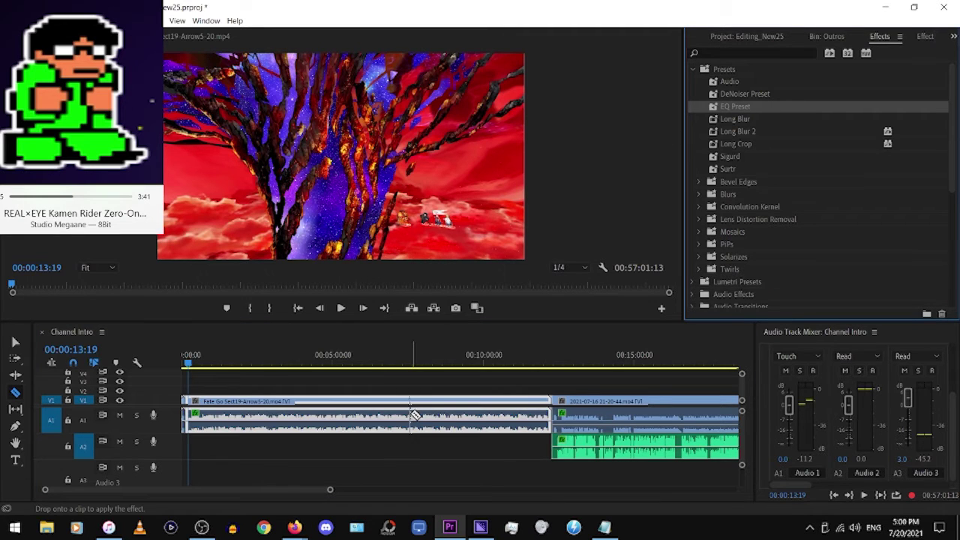
left_click(525, 366)
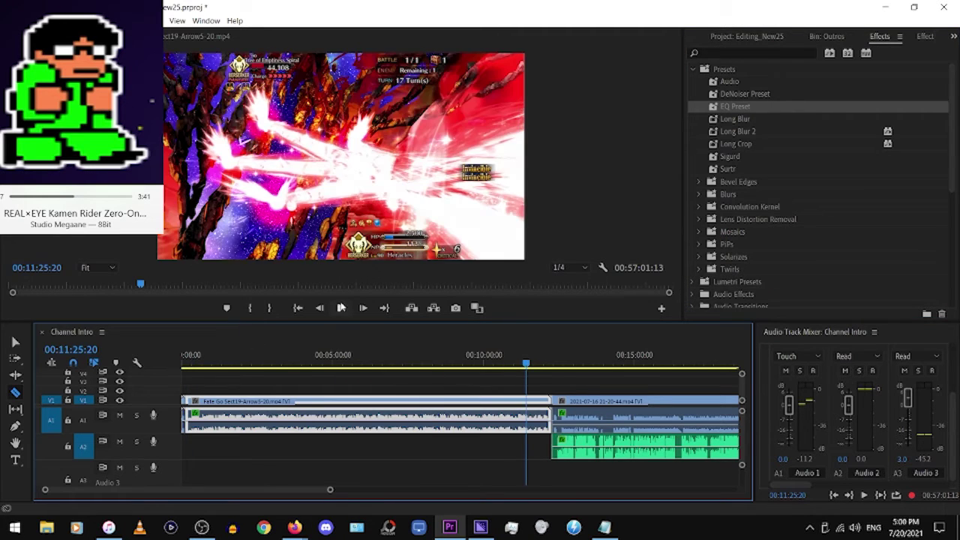
left_click(341, 309)
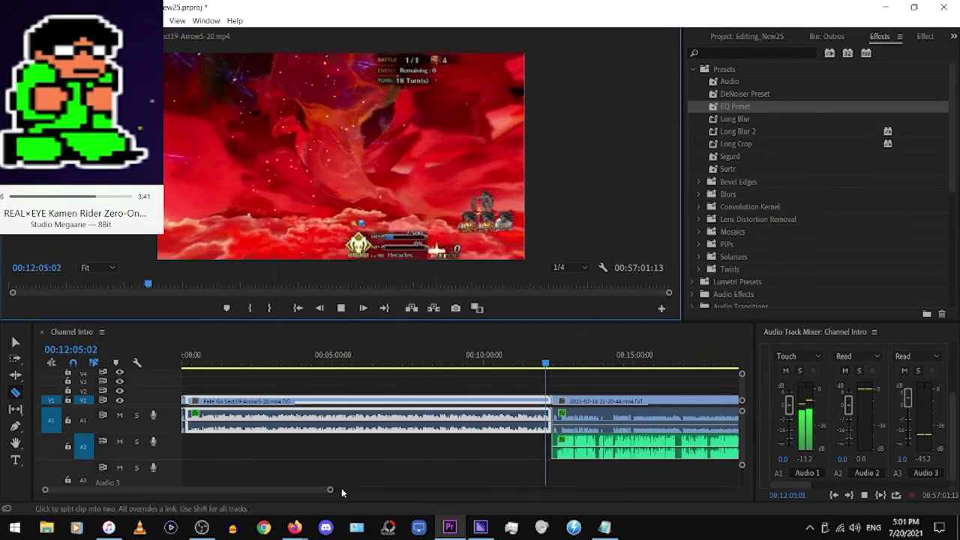
left_click_drag(330, 490, 217, 490)
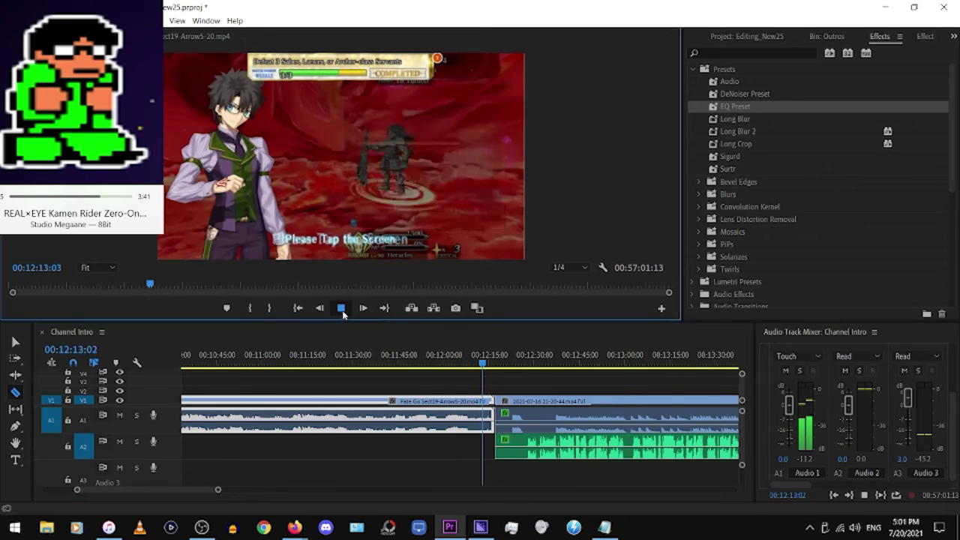
Stop at 00:12:13:06 and ripple delete the clip's results-screen tail
left_click(341, 309)
right_click(487, 422)
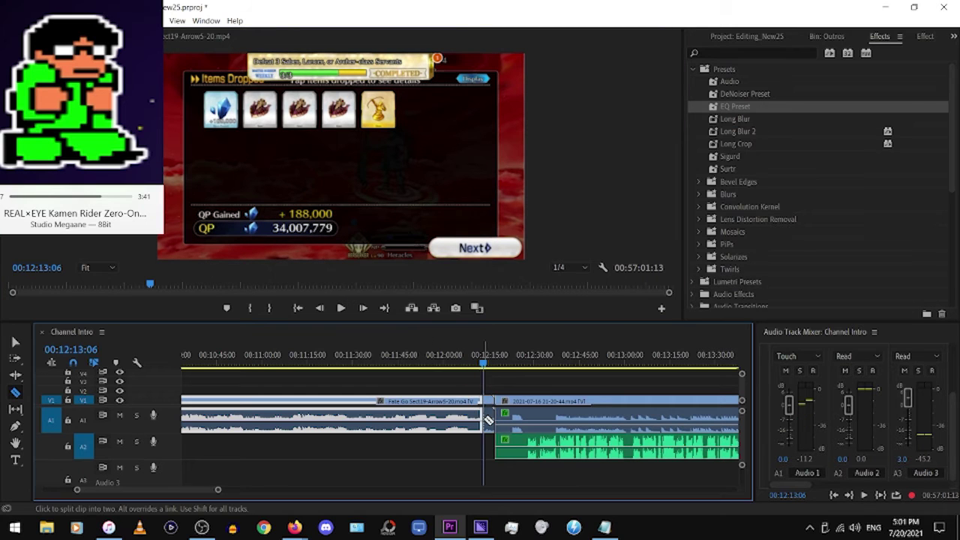
left_click(529, 68)
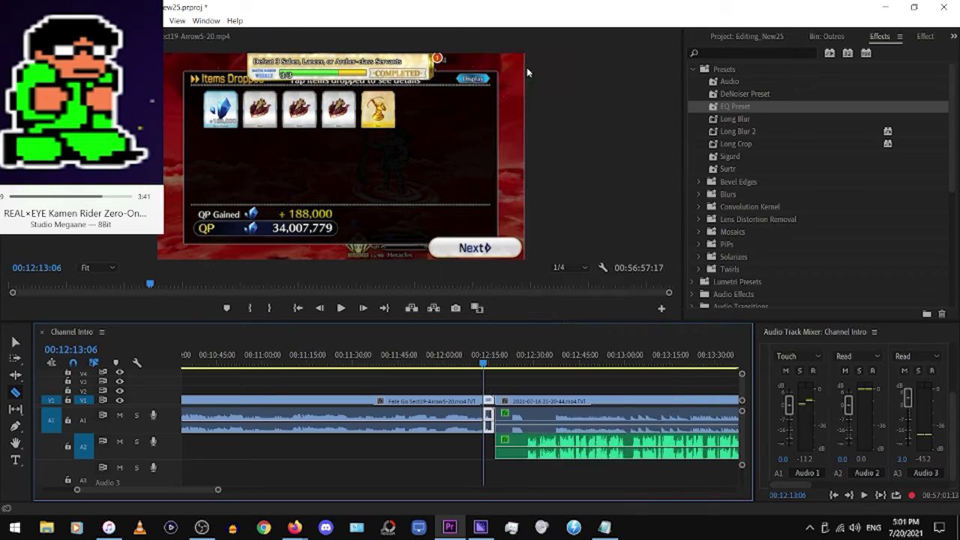
left_click(487, 365)
Razor-cut all tracks at 00:12:17:01 and ripple delete the short leftover piece between the cuts
left_click_drag(486, 366, 494, 365)
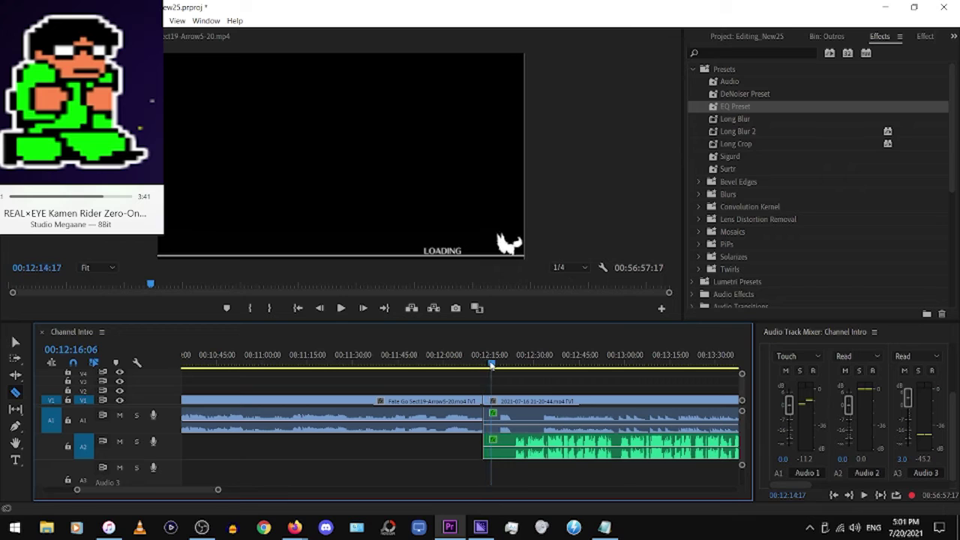
left_click(501, 405)
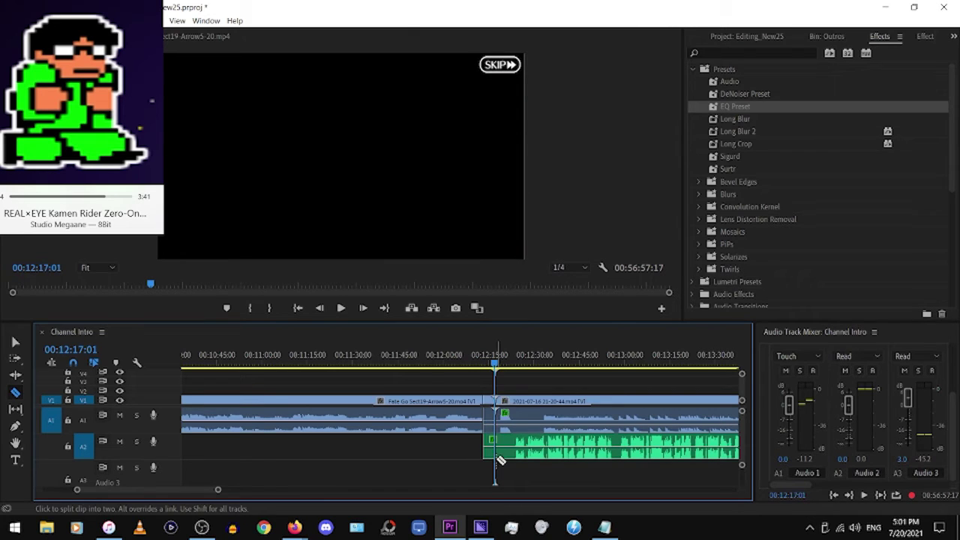
key("v")
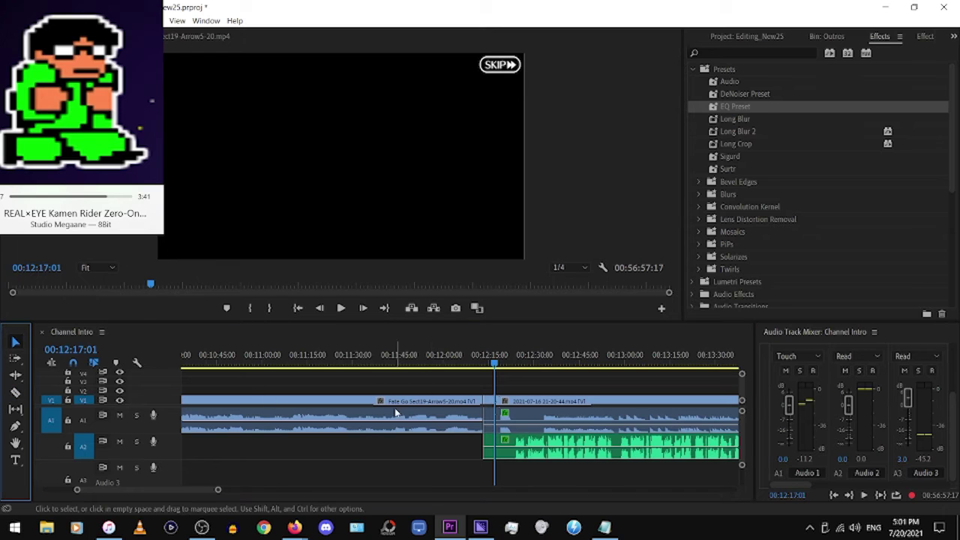
left_click(482, 405)
left_click(488, 420)
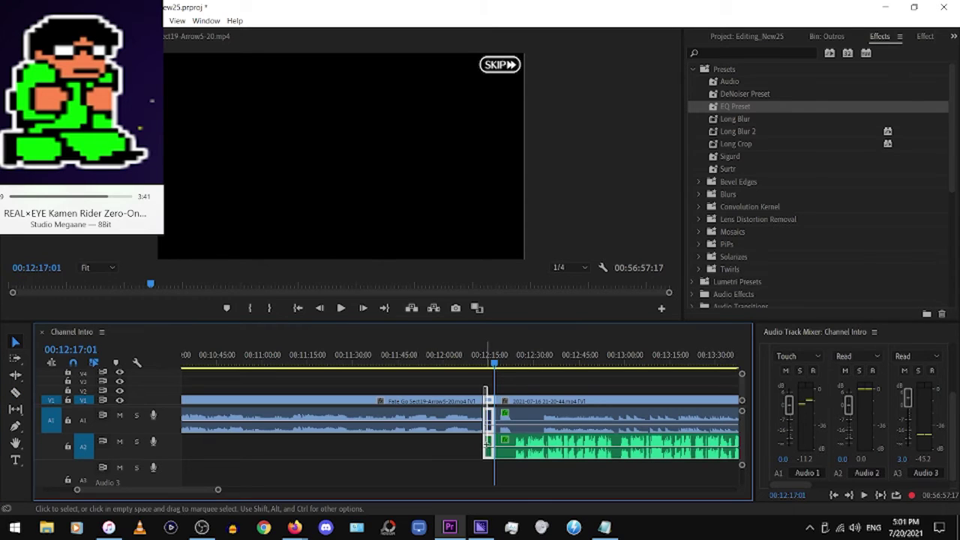
right_click(489, 453)
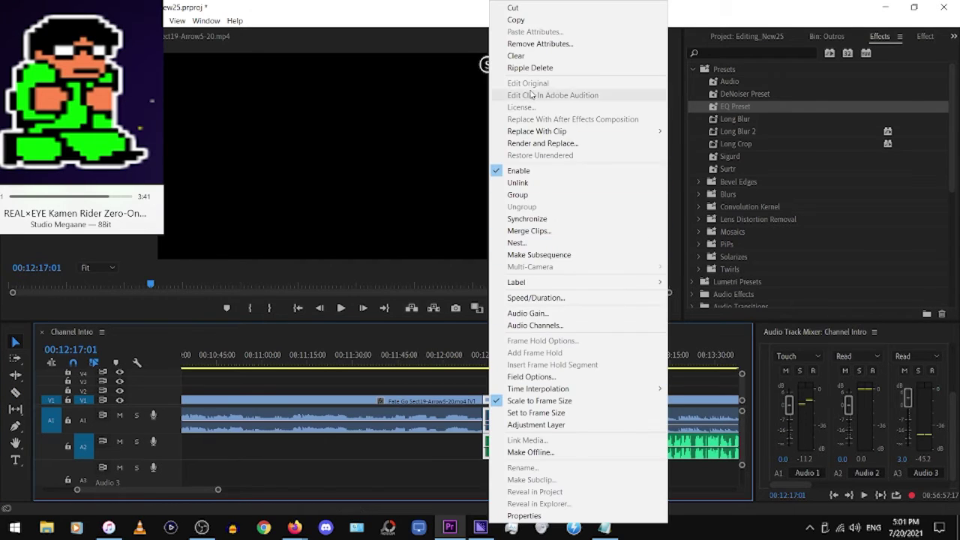
left_click(501, 67)
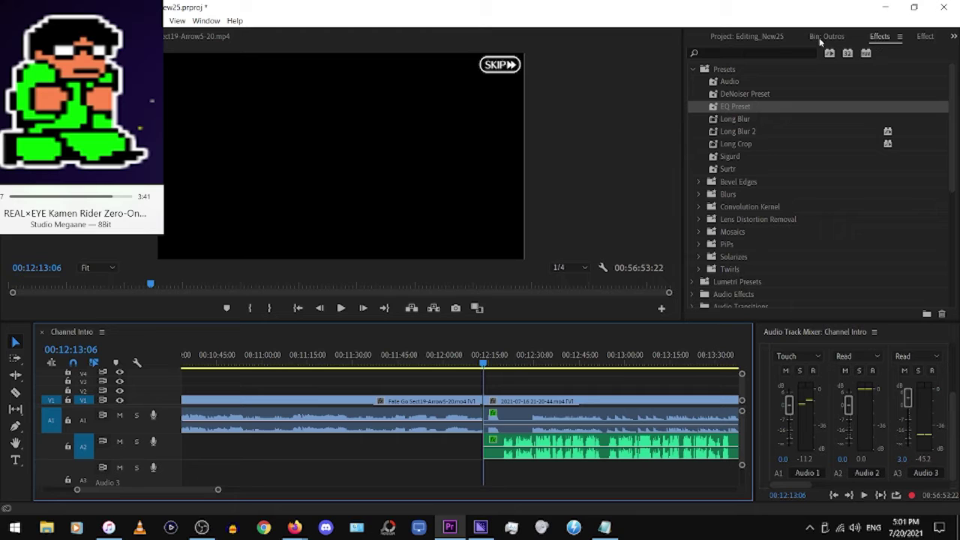
Add a Dip to Black transition at the edit point between the two gameplay clips
scroll(775, 293, "down", 3)
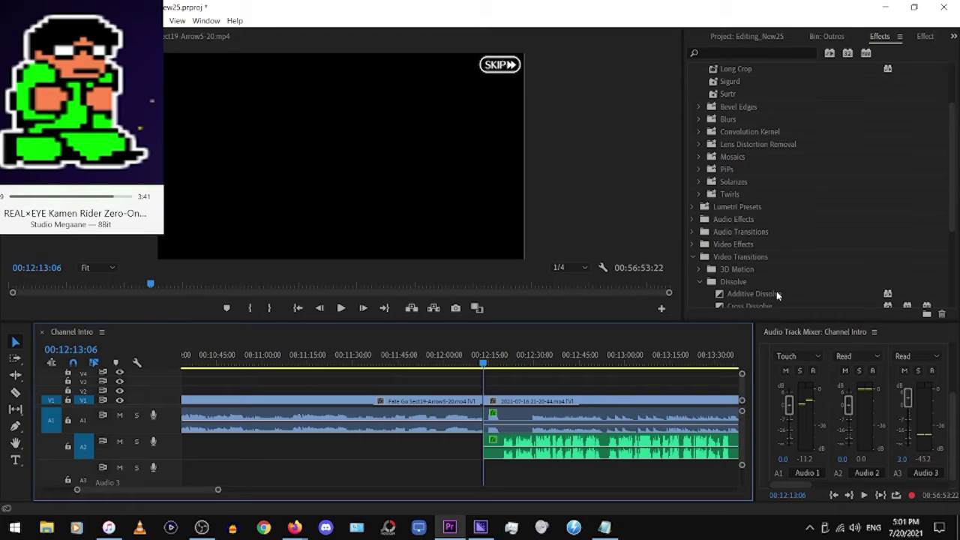
scroll(728, 281, "down", 3)
scroll(757, 227, "down", 3)
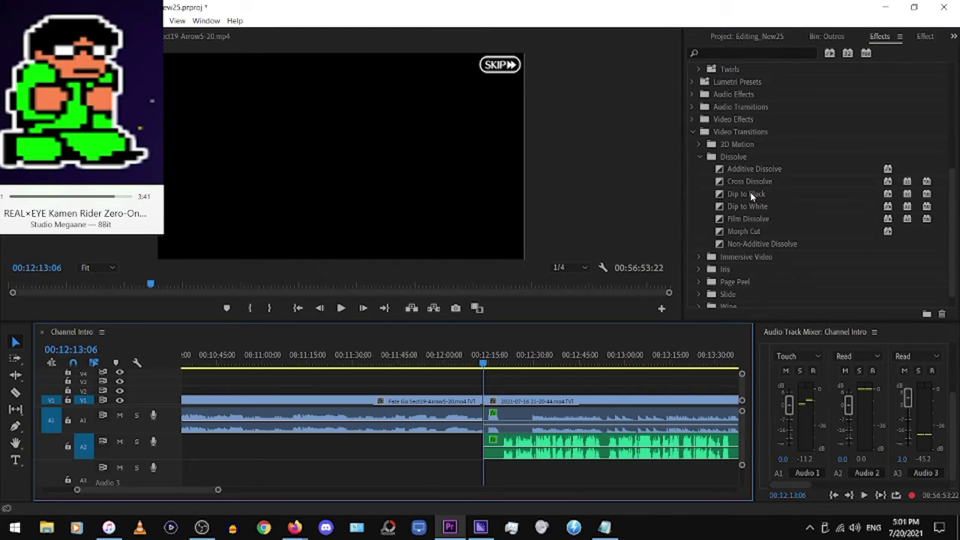
mouse_move(753, 196)
left_mouse_down()
mouse_move(492, 411)
mouse_move(741, 263)
left_mouse_up()
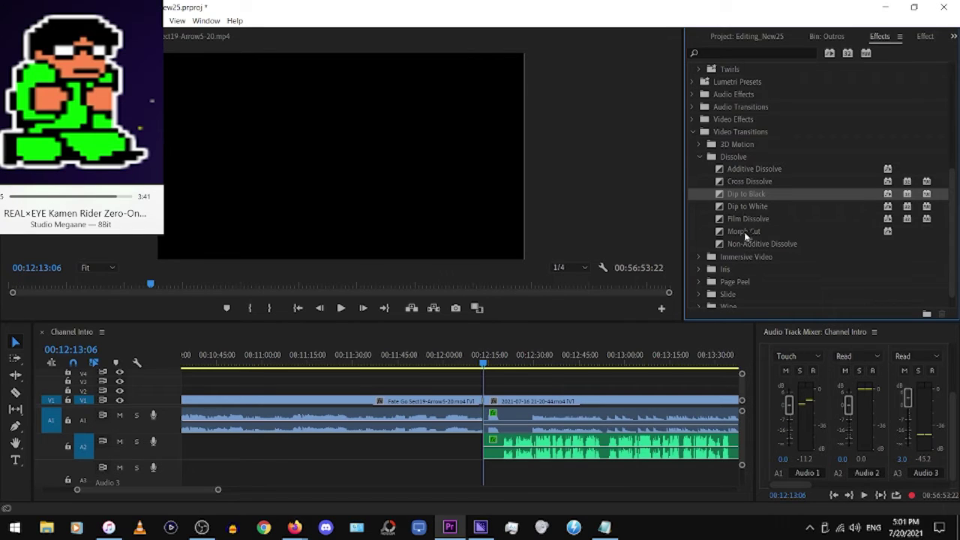
Apply an Exponential Fade audio crossfade at the cut and play it back
scroll(747, 237, "down", 1)
scroll(744, 248, "up", 5)
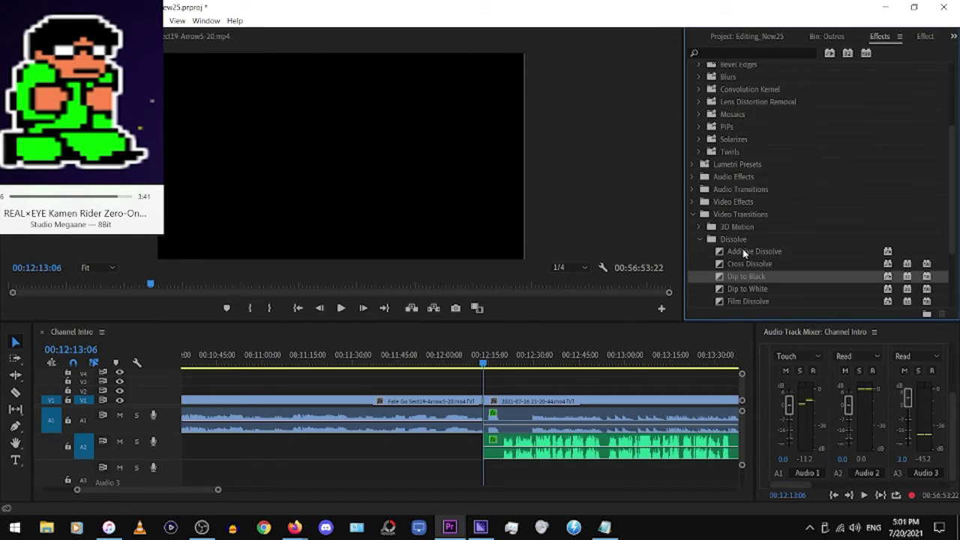
left_click(692, 190)
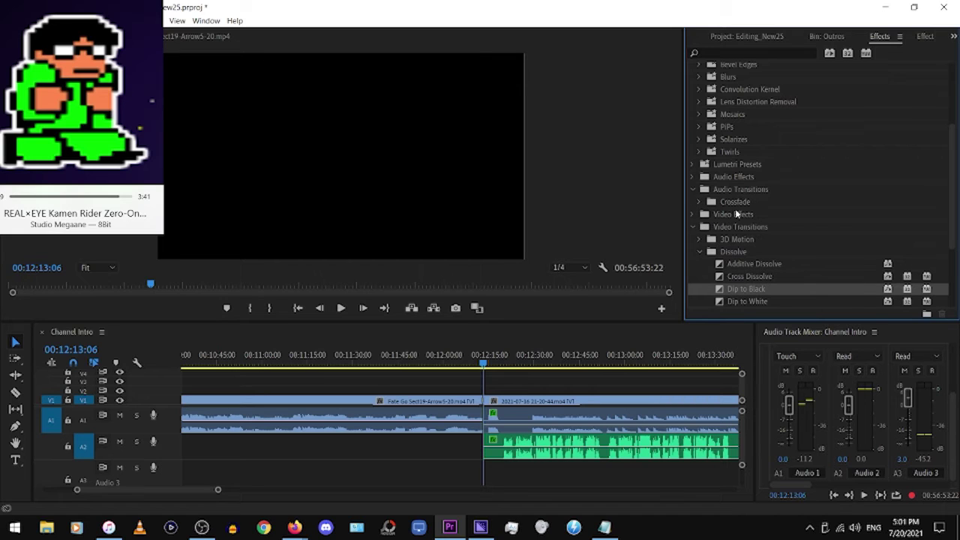
left_click(701, 203)
left_click_drag(754, 238, 492, 439)
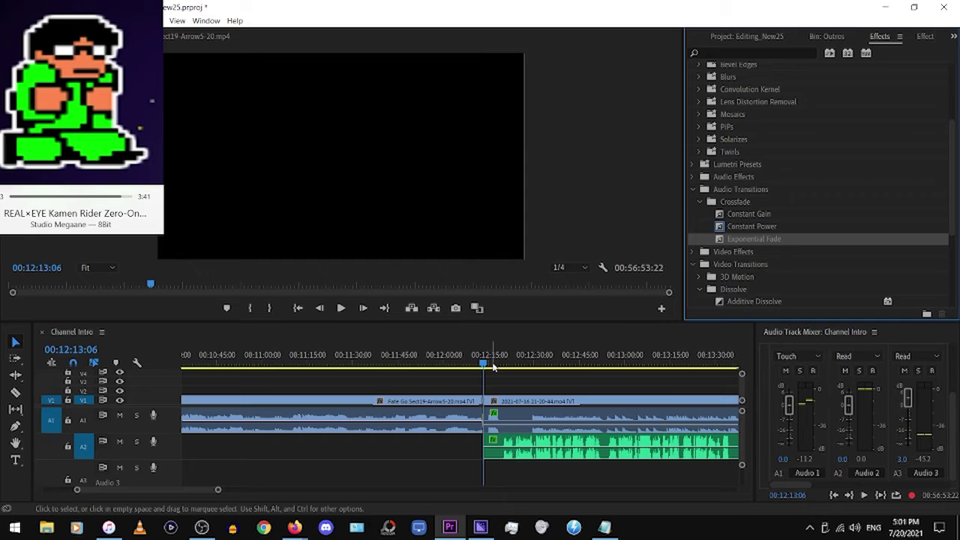
left_click(342, 307)
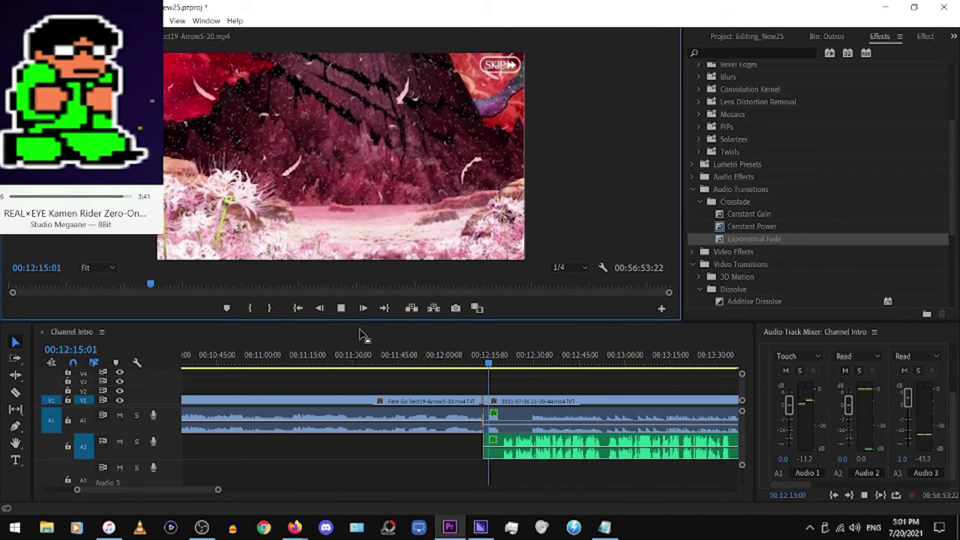
Skim the footage from 16:07 through 17:02, 18:21 and 19:00 to the Peperoncino scene at 19:11
left_click_drag(216, 486, 332, 489)
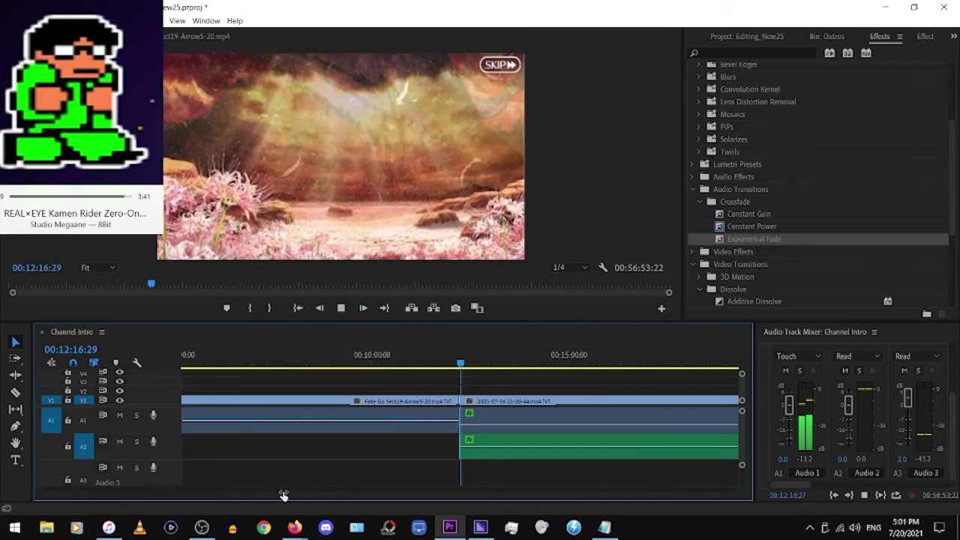
left_click(586, 364)
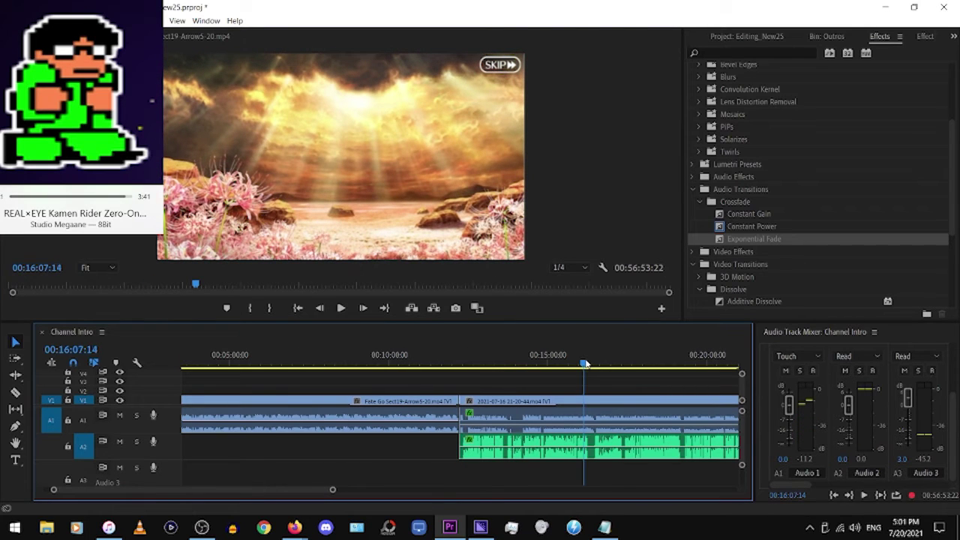
key("space")
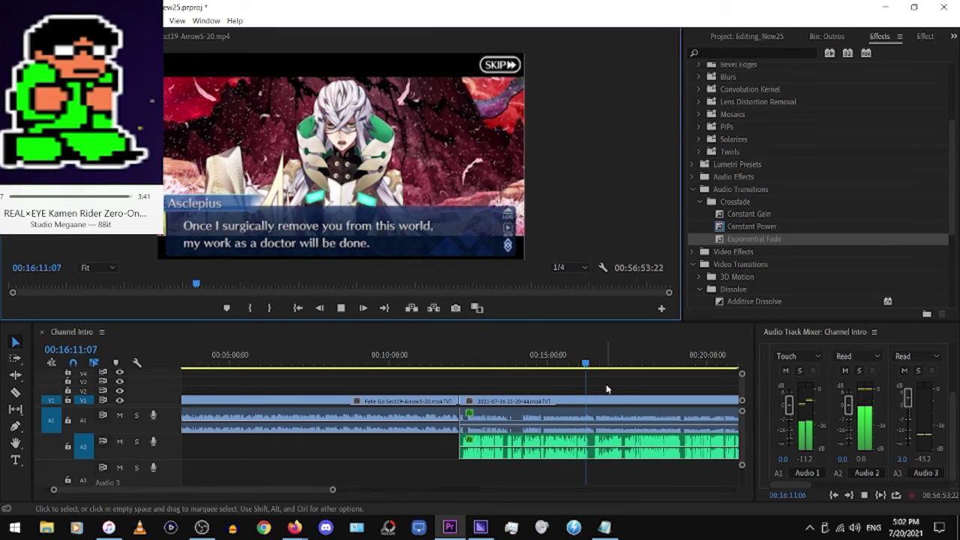
left_click(611, 376)
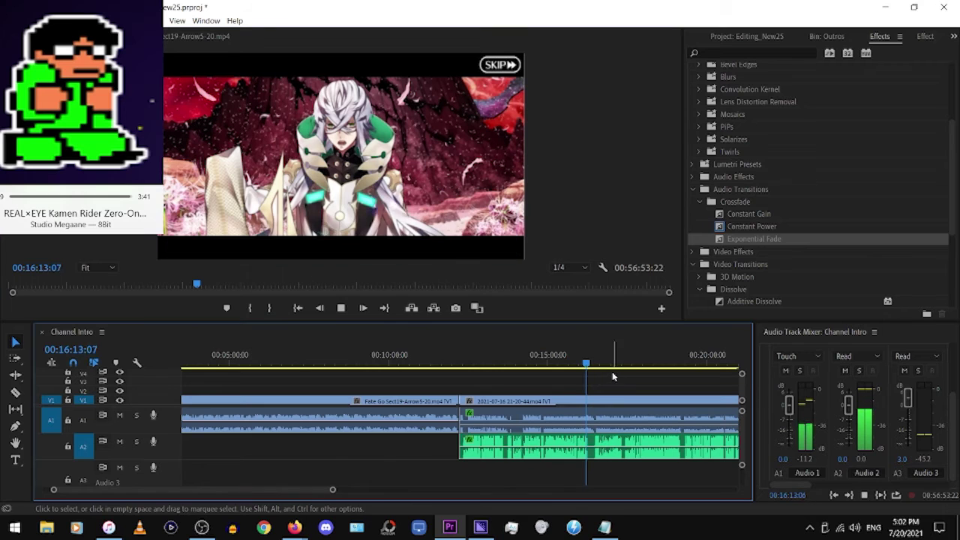
left_click(614, 361)
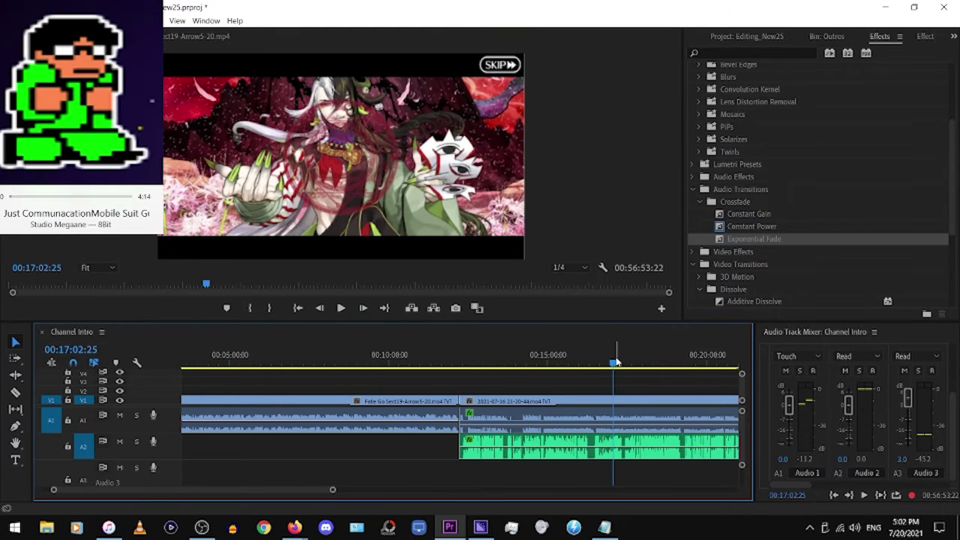
left_click(655, 365)
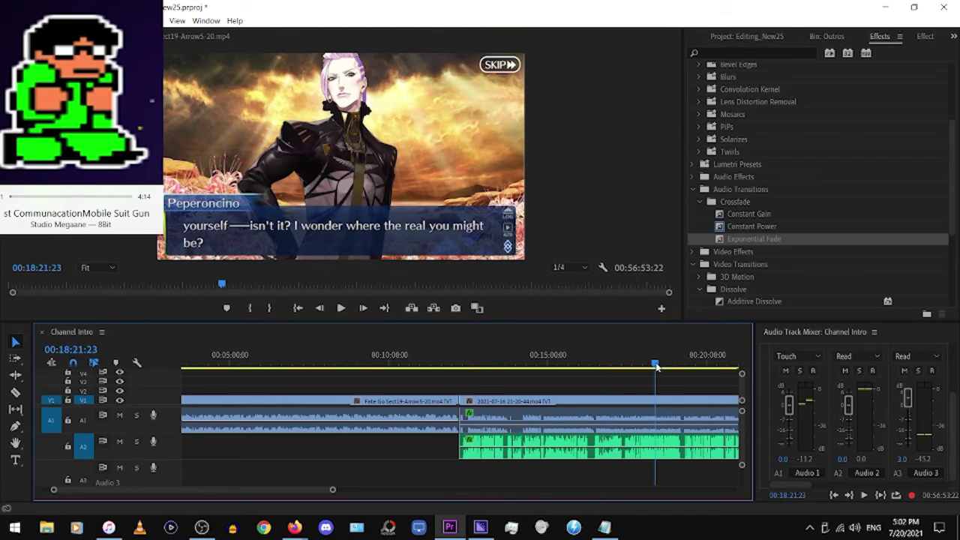
left_click_drag(655, 367, 661, 366)
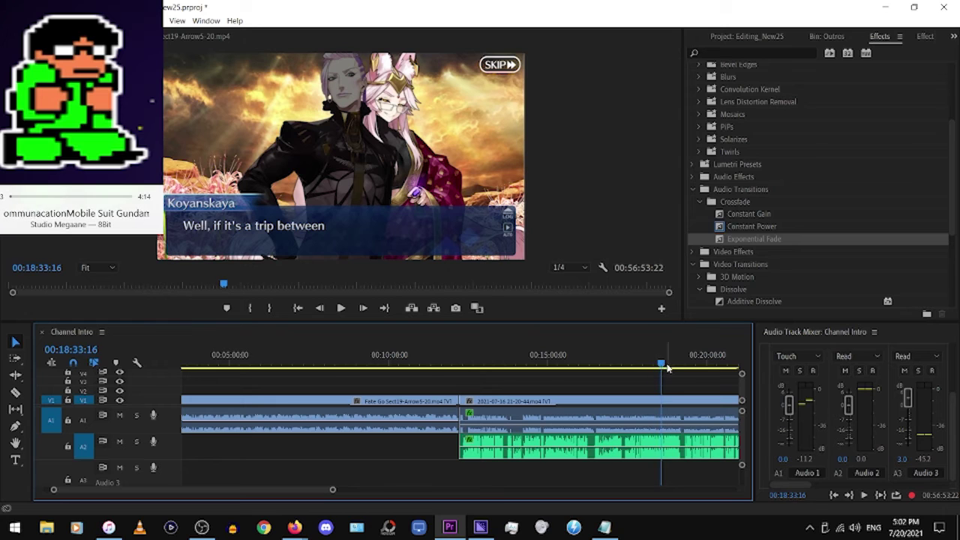
left_click(677, 366)
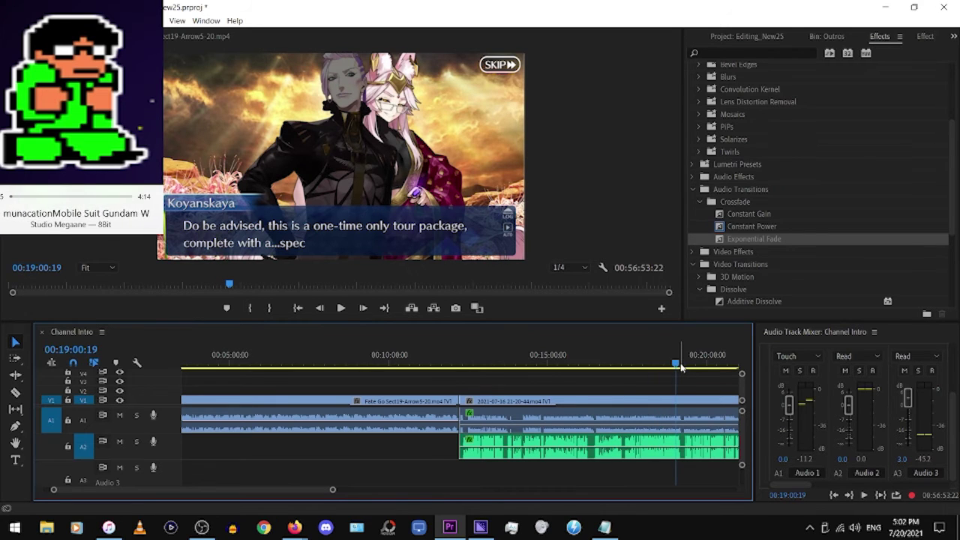
left_click(681, 365)
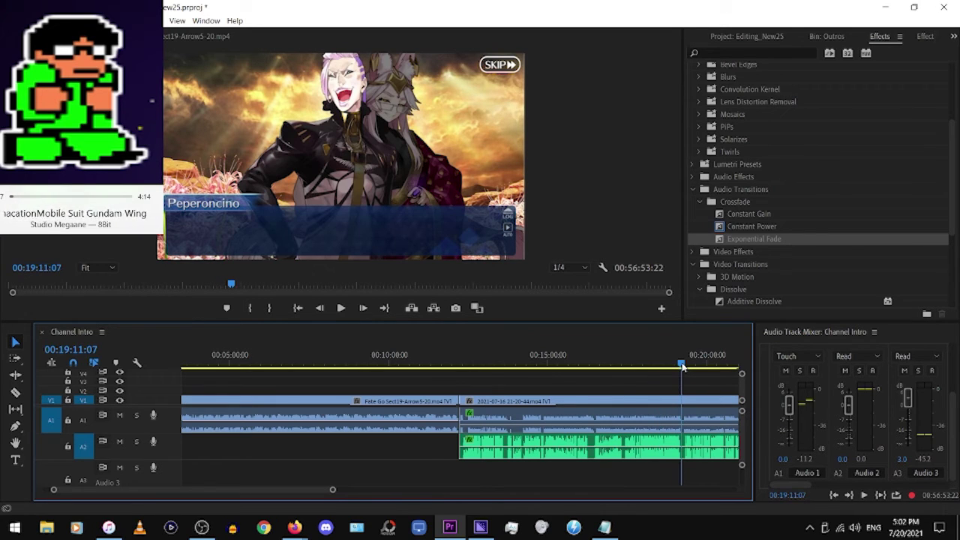
left_click(340, 308)
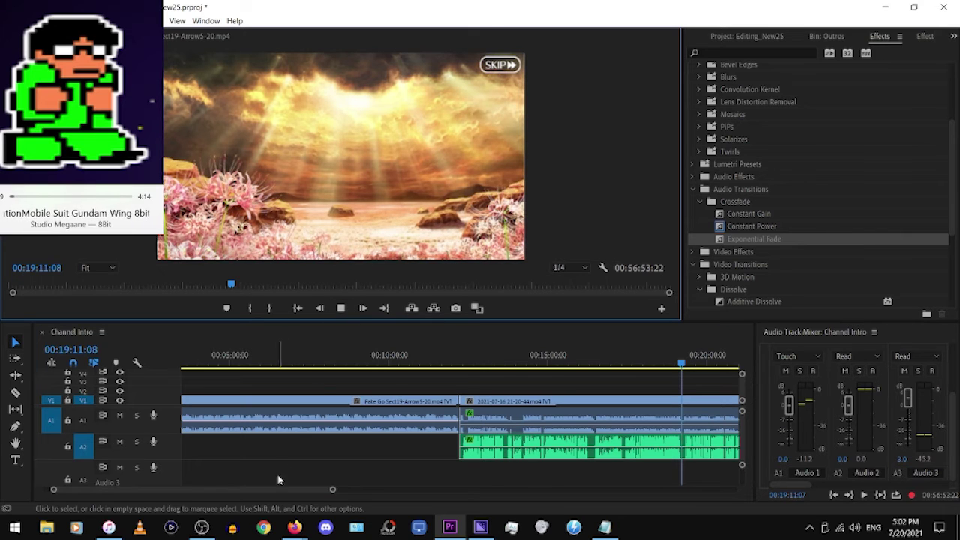
Review the stretch around 20:03–20:26, including Meunière's line
left_click_drag(294, 491, 322, 493)
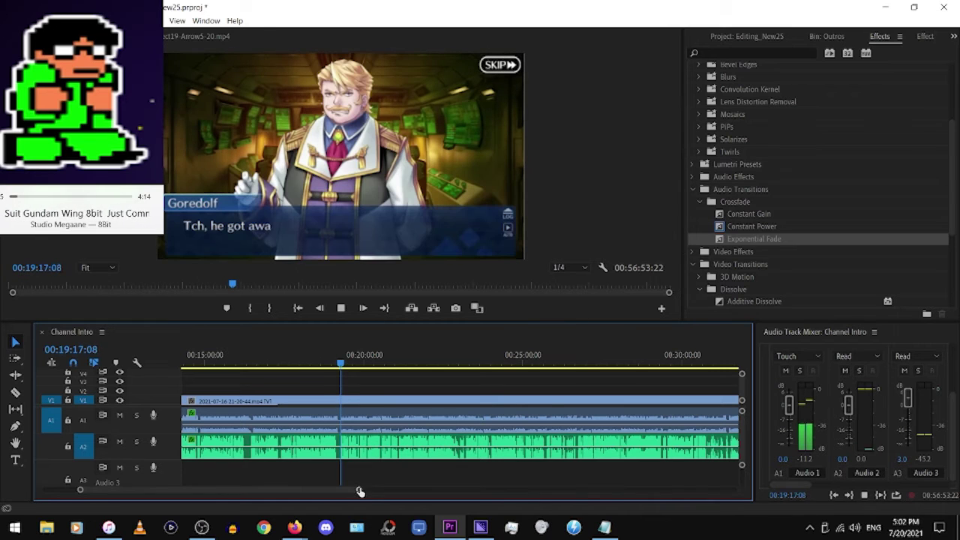
mouse_move(361, 490)
left_mouse_down()
mouse_move(327, 491)
mouse_move(334, 492)
left_mouse_up()
left_click(526, 350)
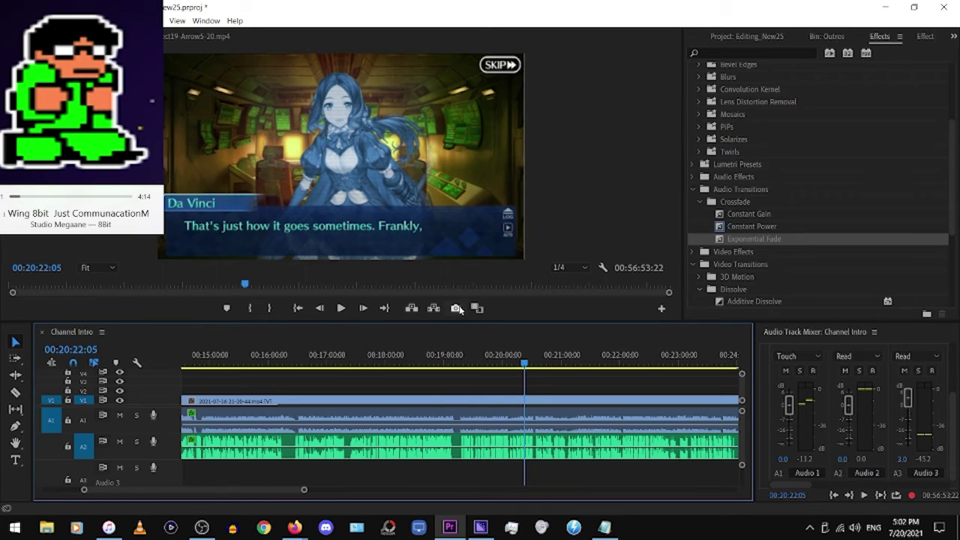
left_click(507, 361)
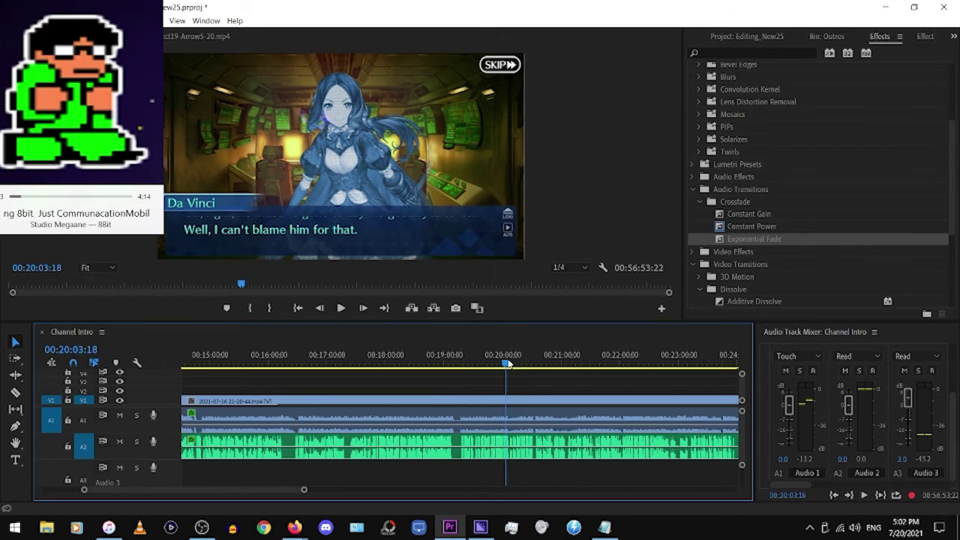
left_click(508, 363)
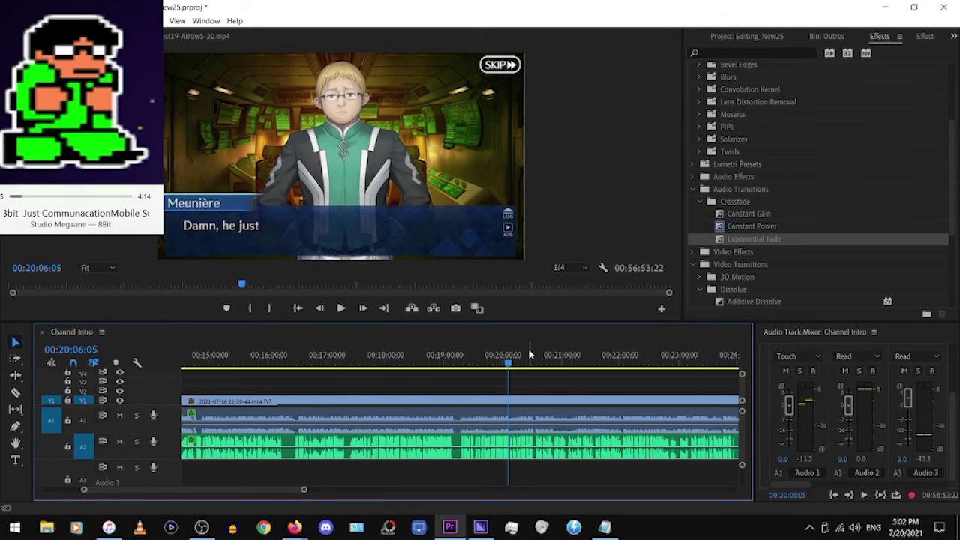
left_click_drag(514, 361, 717, 364)
Skip ahead via 25:39, 26:10, 27:32 and 29:42 to about 30:49, playing on to the Lostbelt menu
left_click_drag(265, 492, 285, 493)
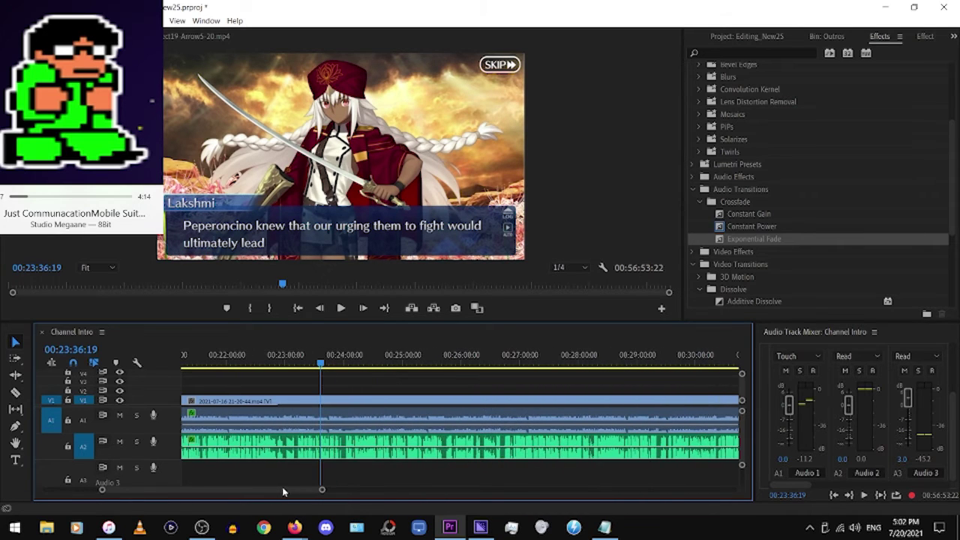
left_click(376, 364)
left_click(442, 366)
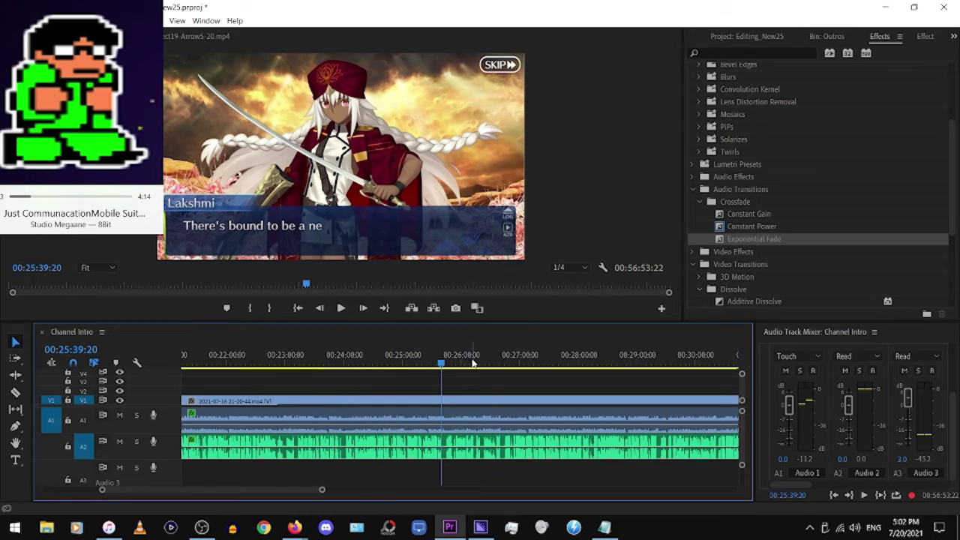
left_click(473, 363)
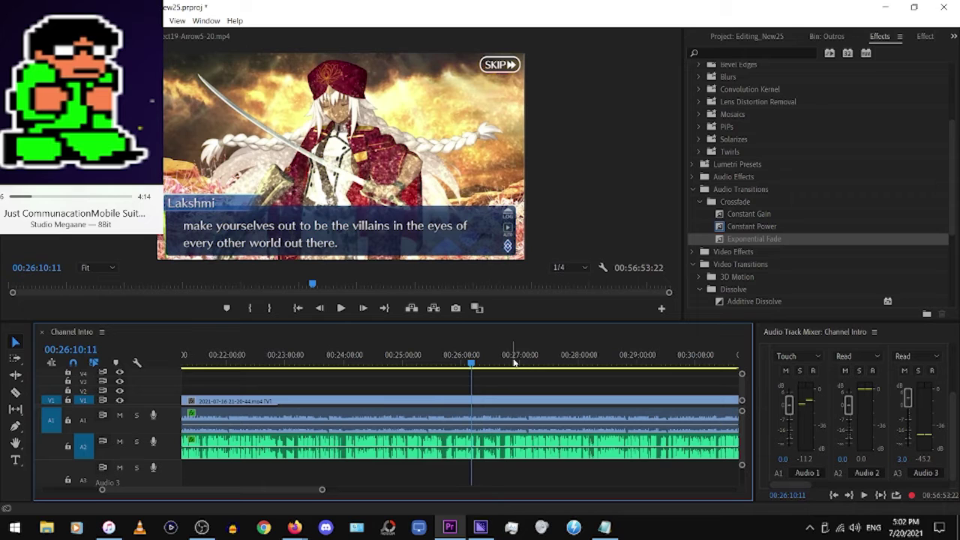
left_click(551, 363)
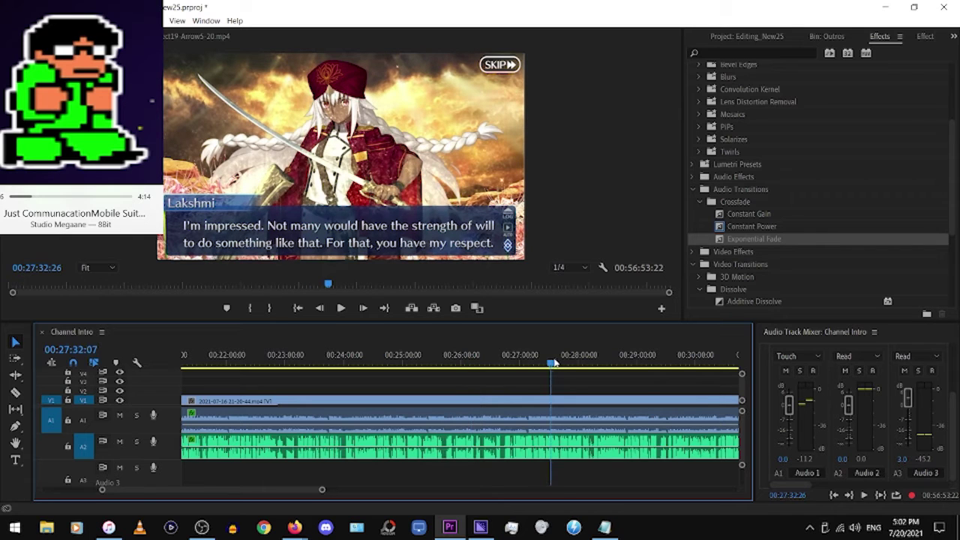
left_click(680, 361)
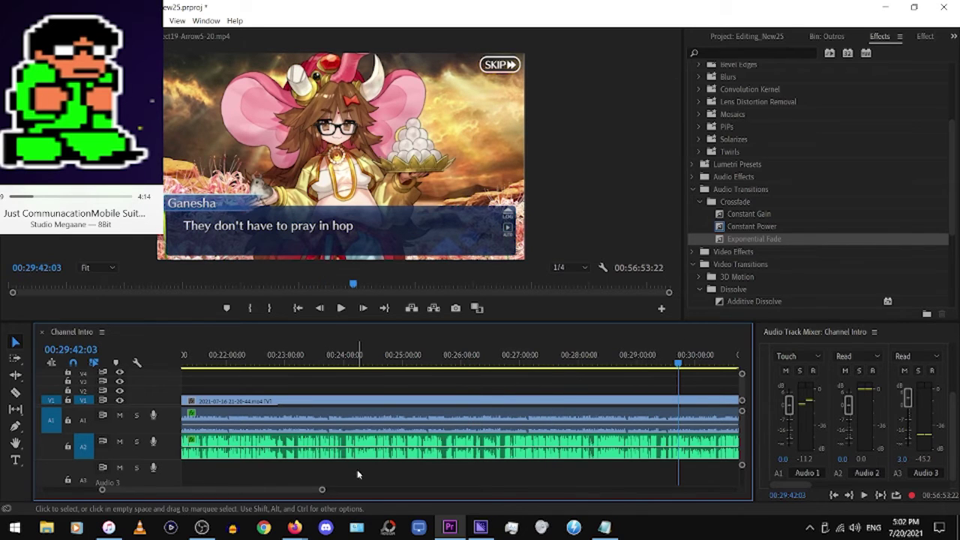
mouse_move(322, 490)
left_mouse_down()
mouse_move(330, 492)
mouse_move(275, 492)
left_mouse_up()
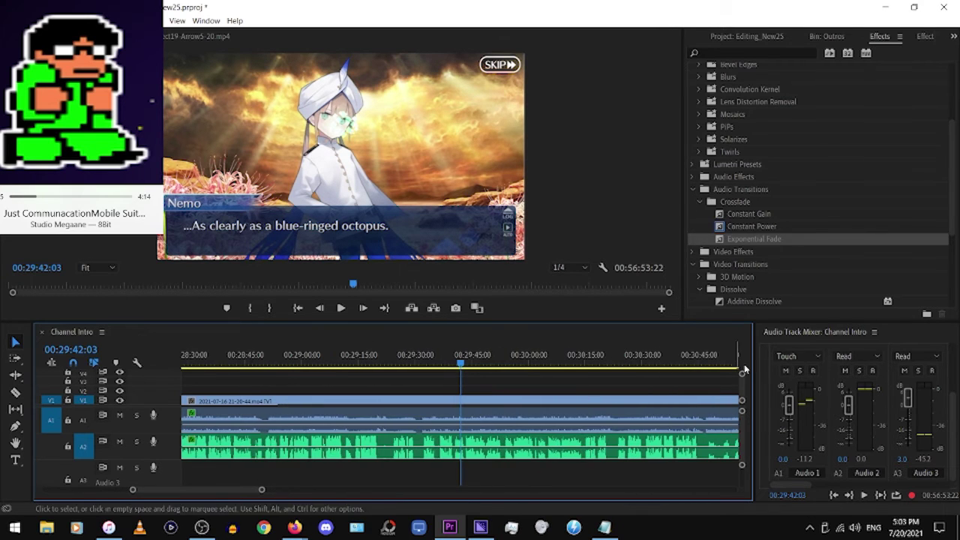
left_click(695, 358)
mouse_move(695, 358)
left_mouse_down()
mouse_move(715, 363)
mouse_move(703, 363)
left_mouse_up()
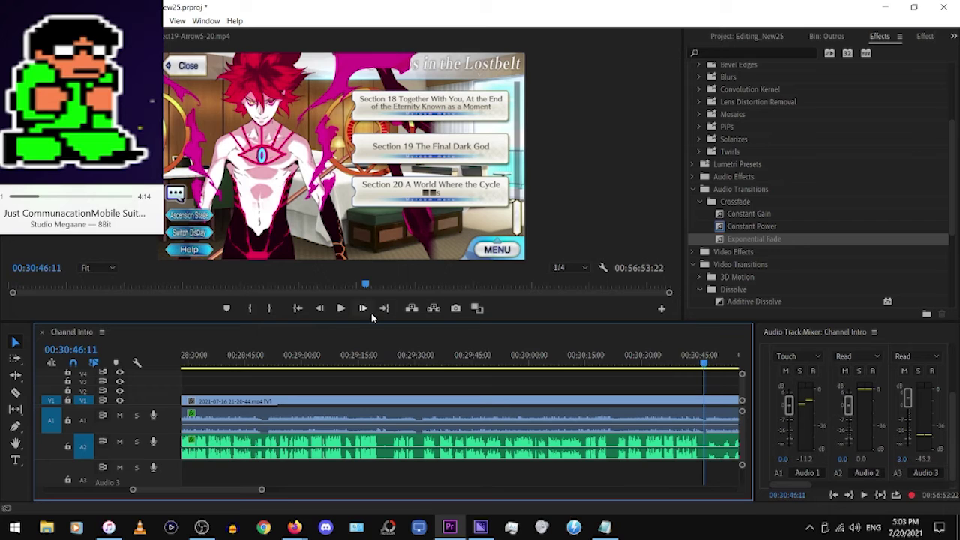
left_click(341, 308)
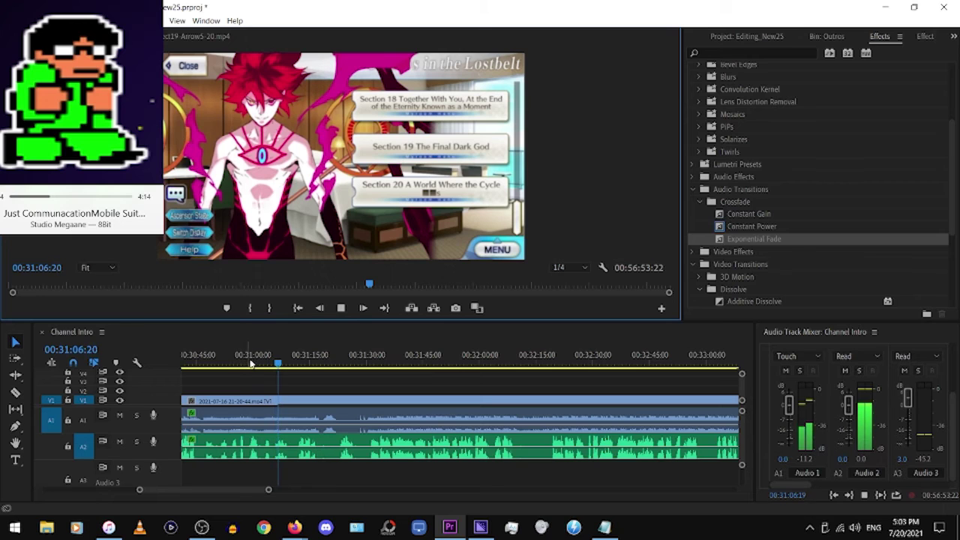
Razor-cut the clip at 00:31:10:00 and ripple delete all clips after the cut
left_click(349, 312)
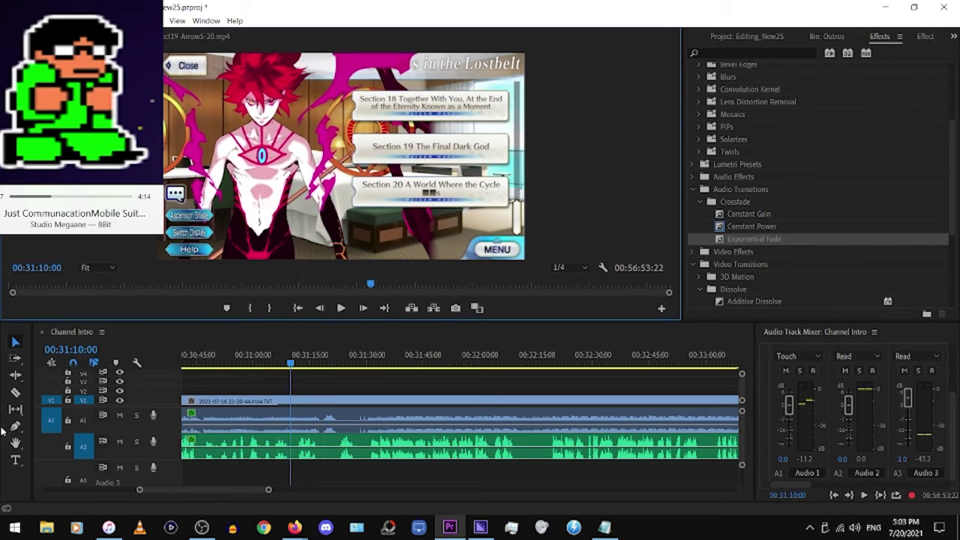
left_click(17, 393)
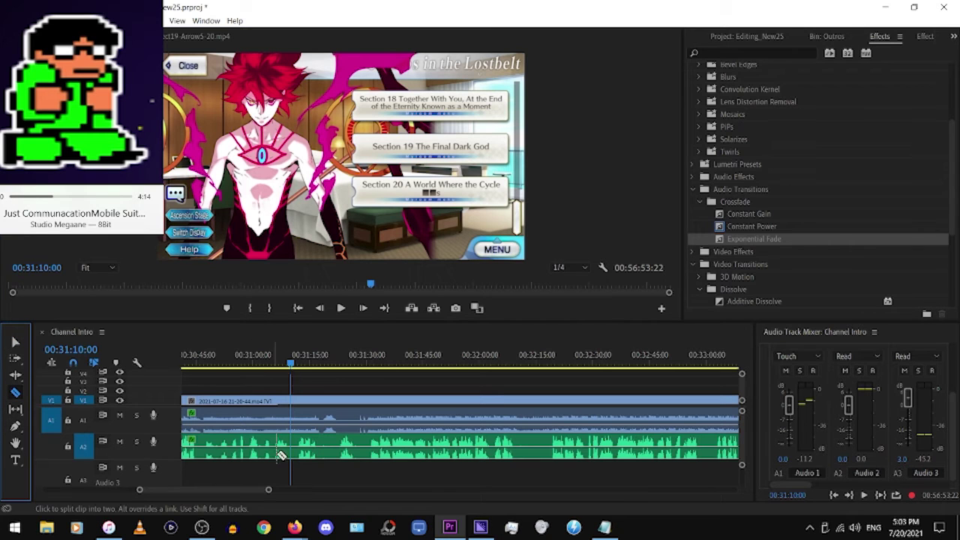
left_click(295, 418)
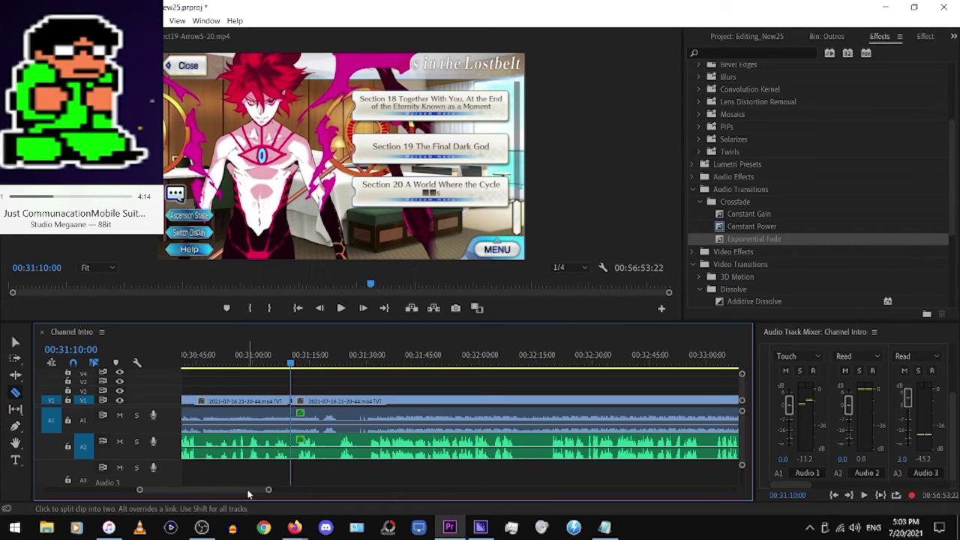
left_click_drag(269, 492, 549, 490)
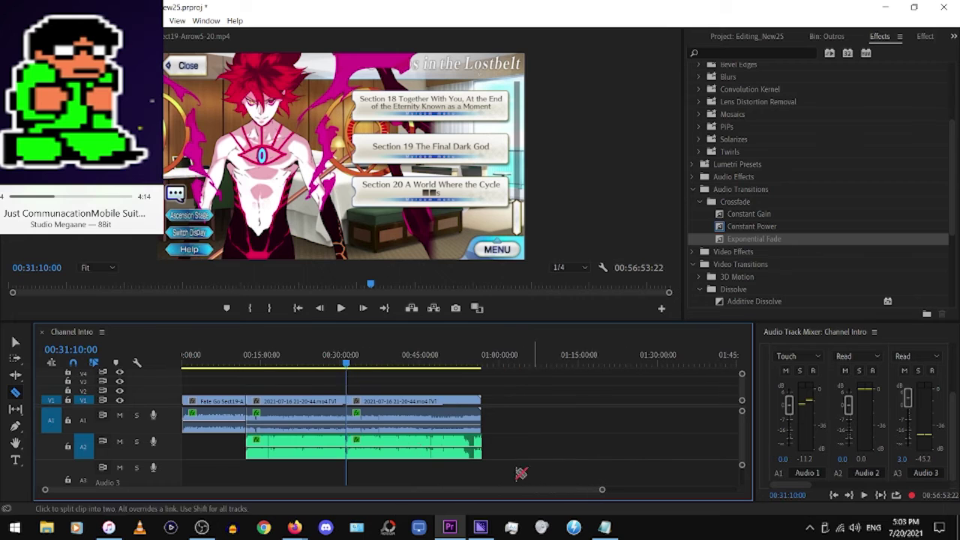
left_click(16, 342)
left_click_drag(368, 373, 443, 451)
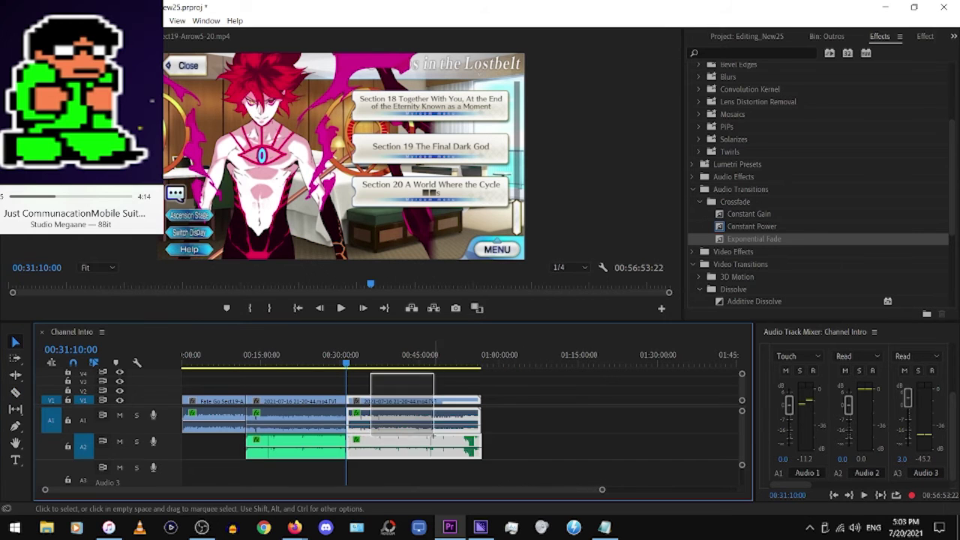
right_click(443, 450)
left_click(527, 68)
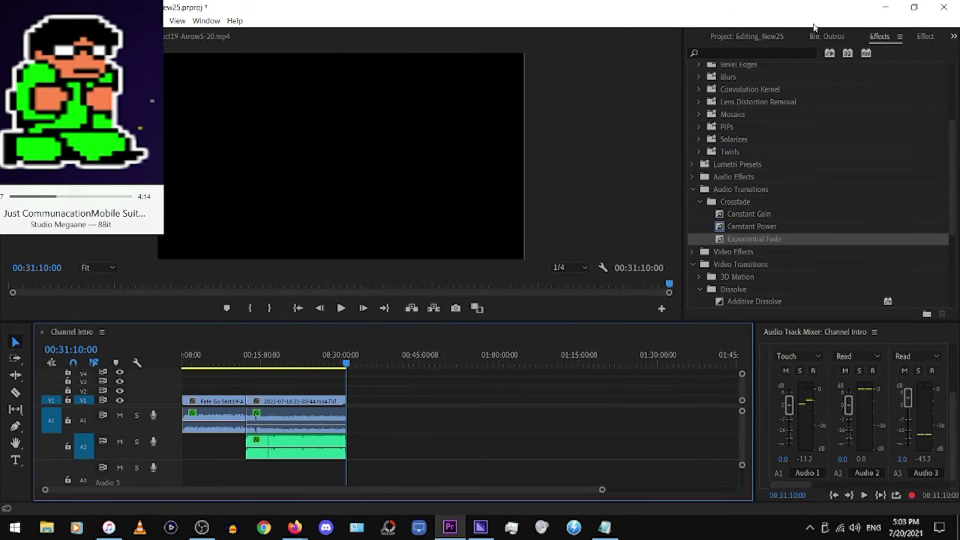
Append FGO Outro 3 to the sequence end and queue the part for H.264 export
left_click(834, 37)
left_click_drag(835, 109, 360, 411)
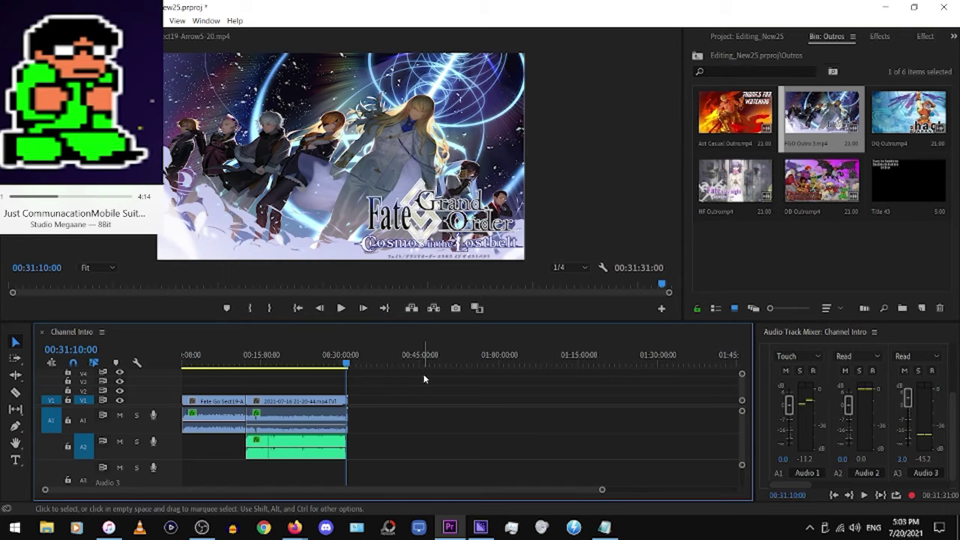
key("ctrl+m")
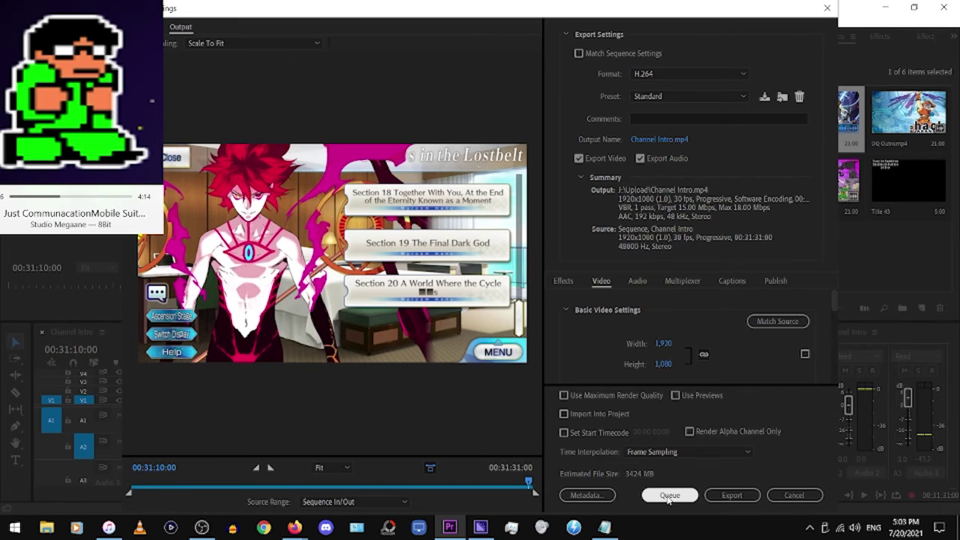
left_click(667, 495)
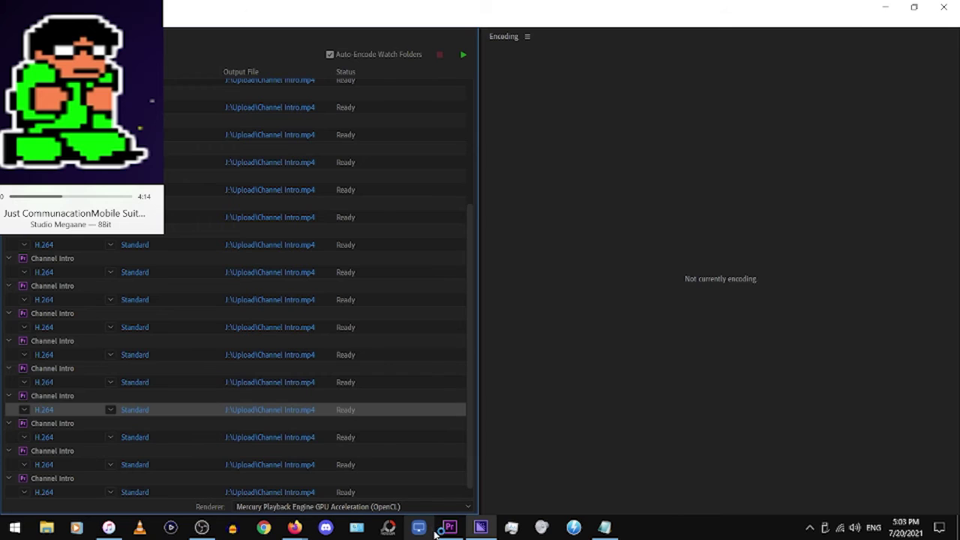
left_click(449, 525)
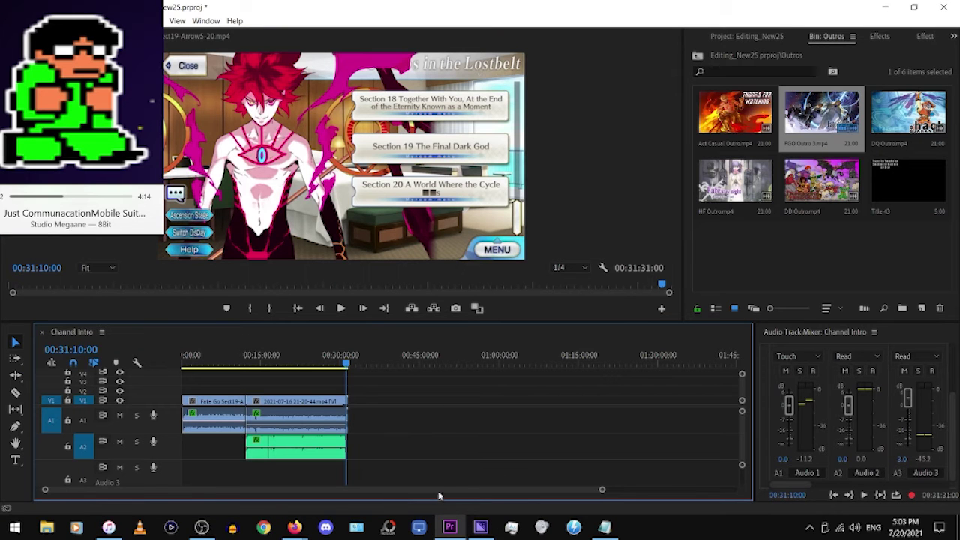
Undo to restore the later footage, then ripple delete the clips before the 31:10 cut
key("ctrl+v")
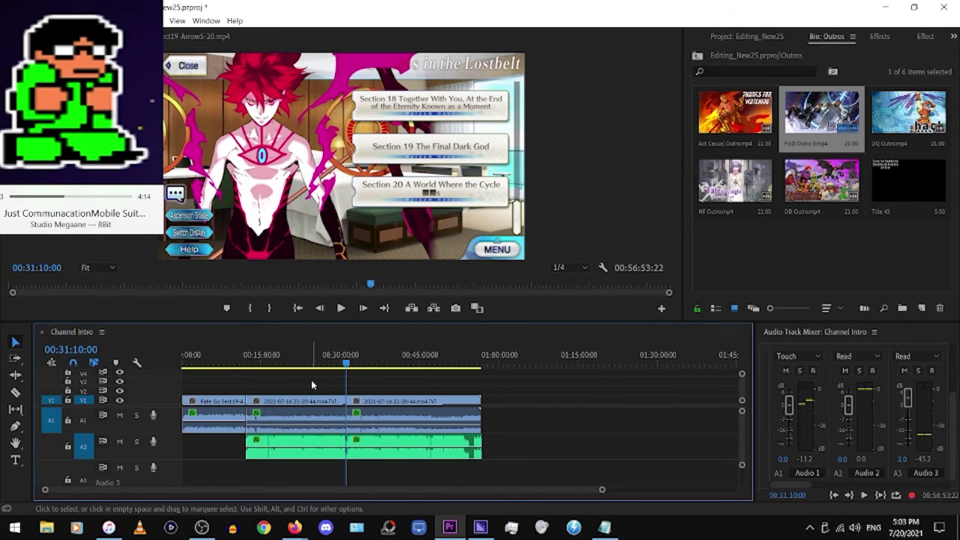
left_click_drag(298, 373, 222, 448)
right_click(274, 443)
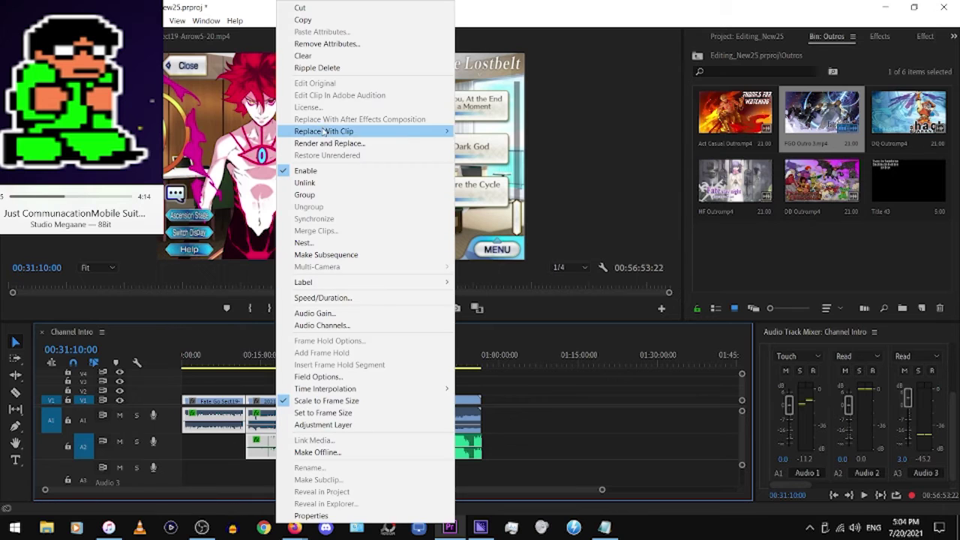
left_click(334, 72)
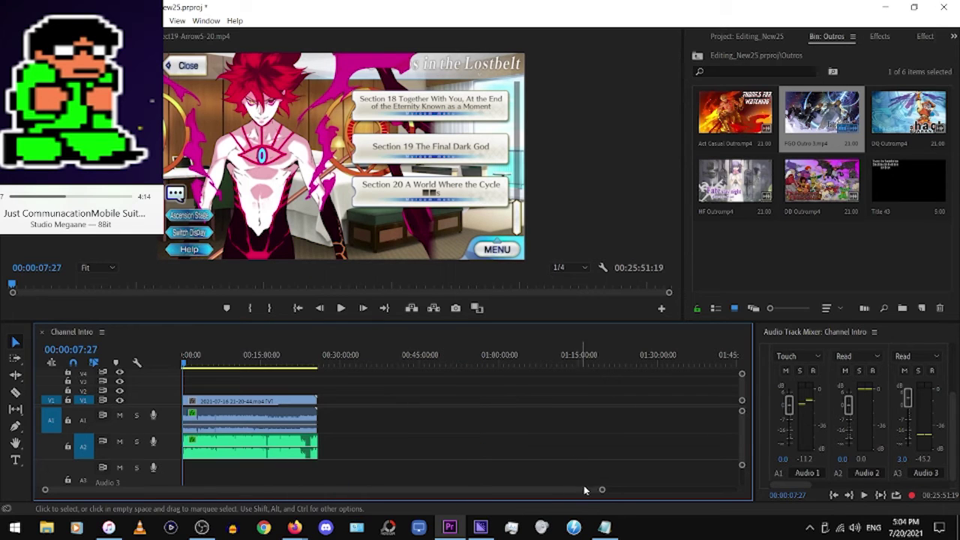
Review the remaining recording from about 16 minutes, playing from 20:24
left_click_drag(602, 490, 511, 496)
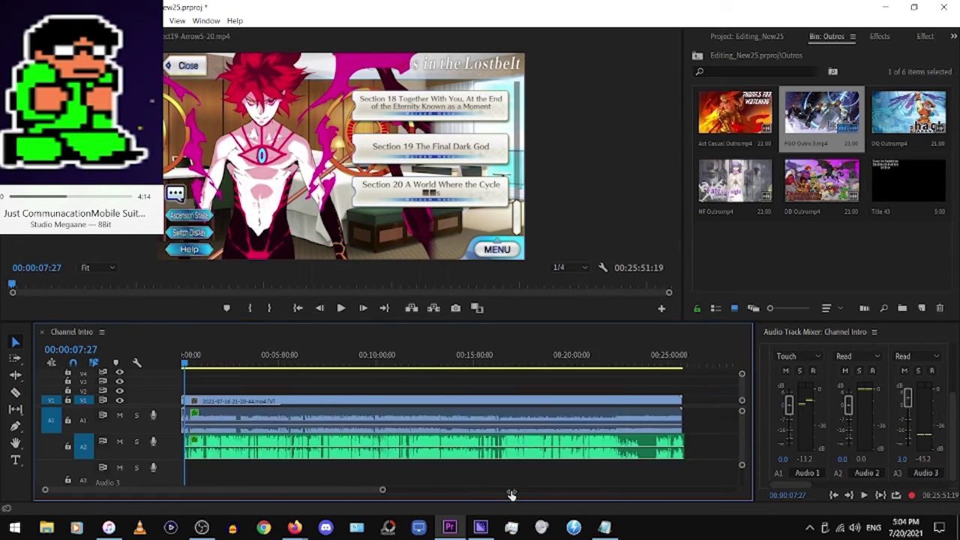
left_click(494, 359)
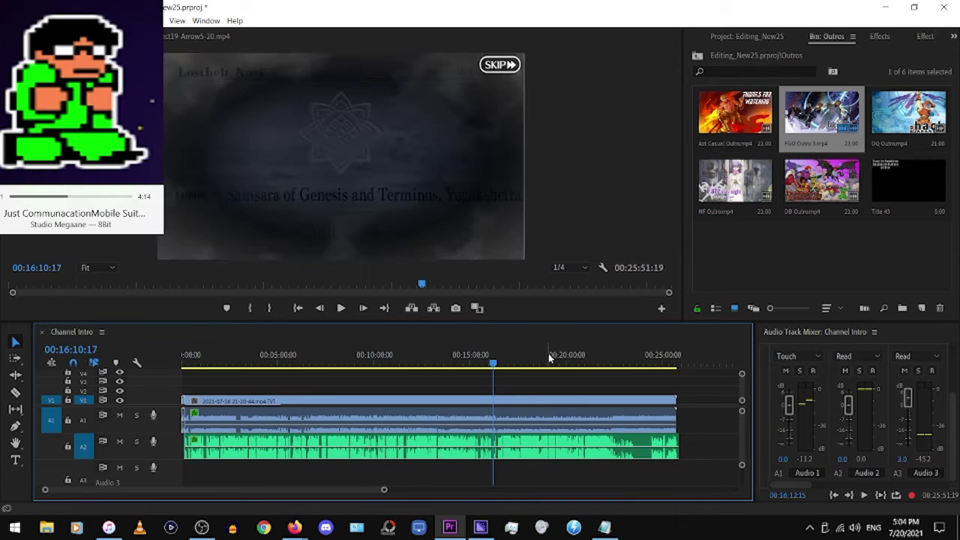
left_click(575, 359)
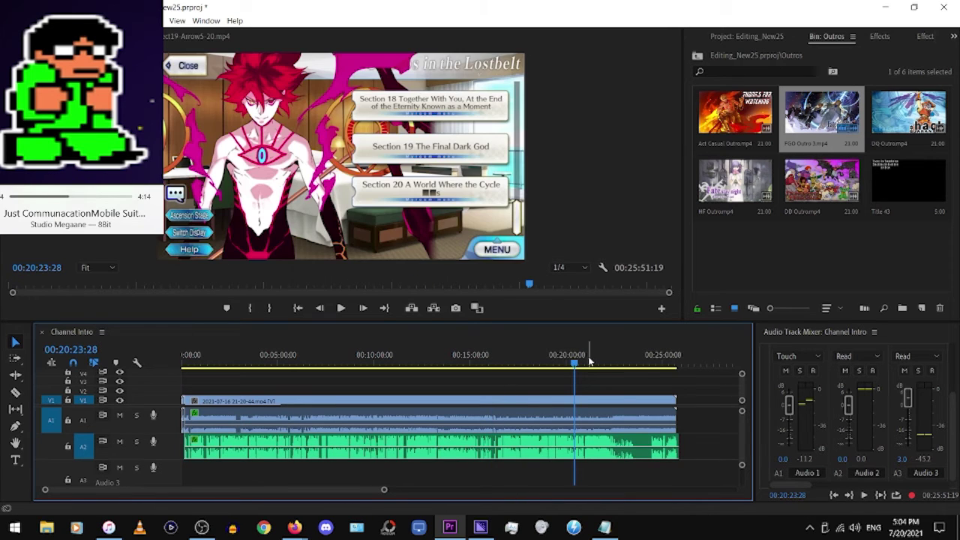
left_click(341, 308)
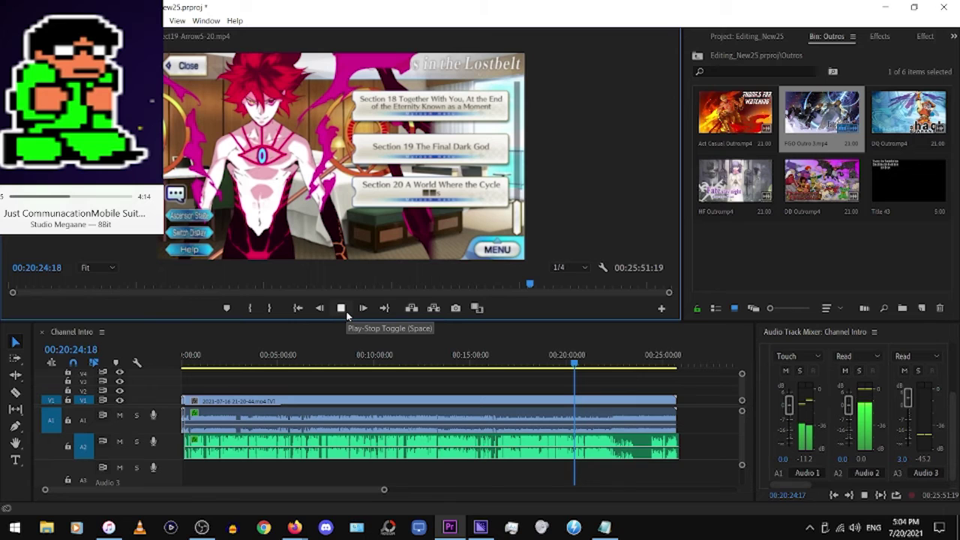
left_click_drag(385, 497, 340, 495)
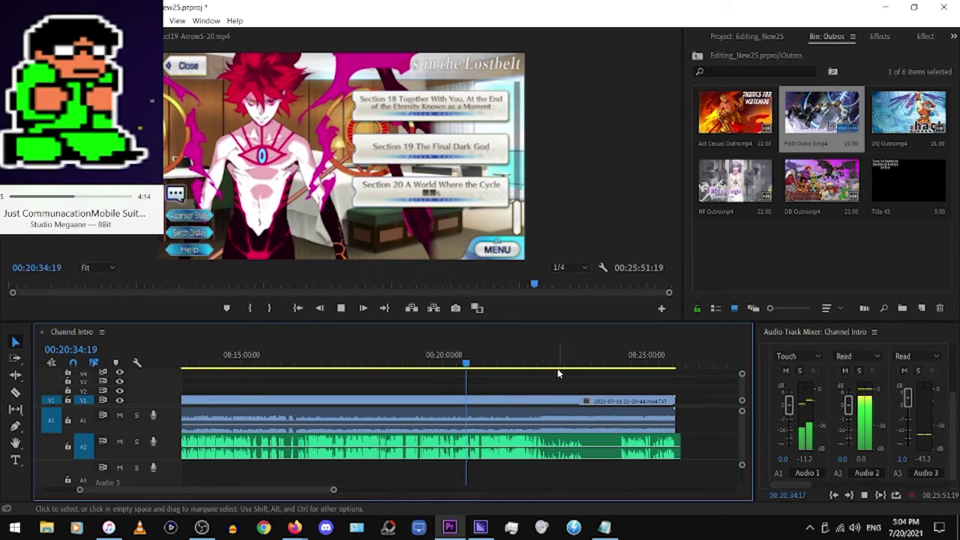
Play from 22:21 and razor-cut the clips at 22:25:12
left_click(539, 349)
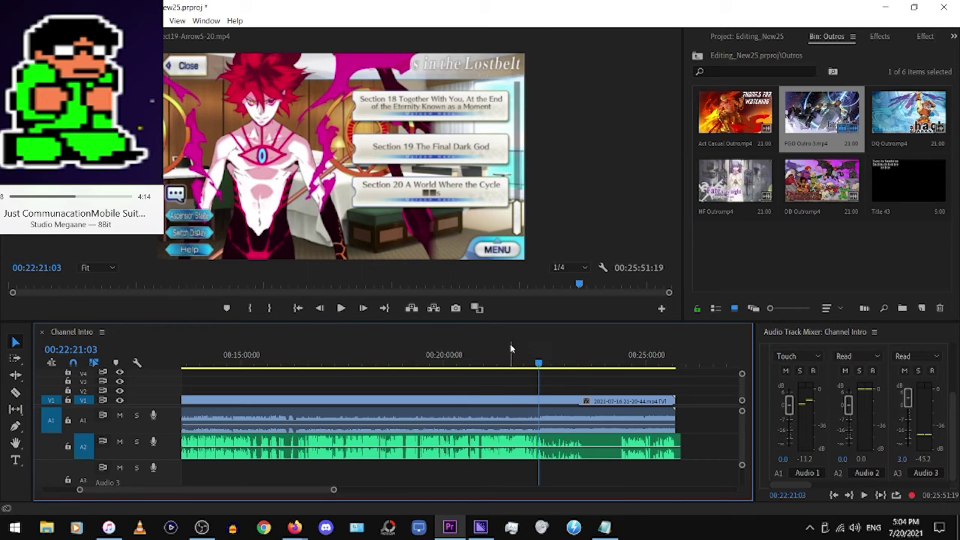
left_click(342, 308)
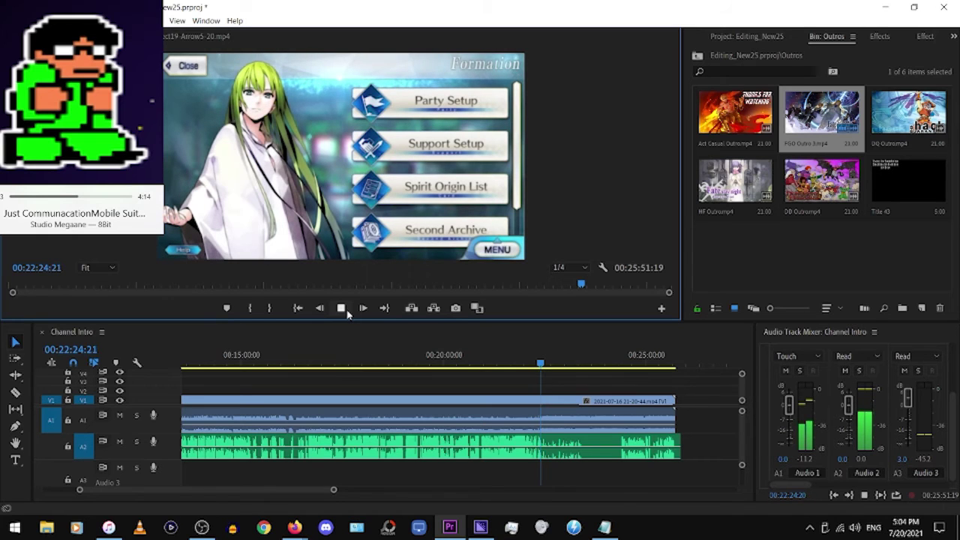
left_click(345, 311)
left_click(14, 393)
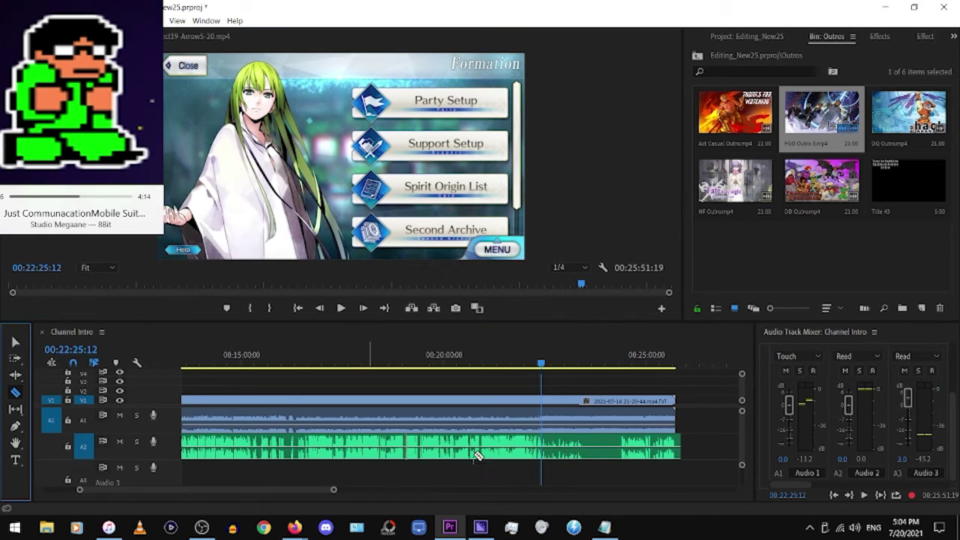
left_click(543, 431)
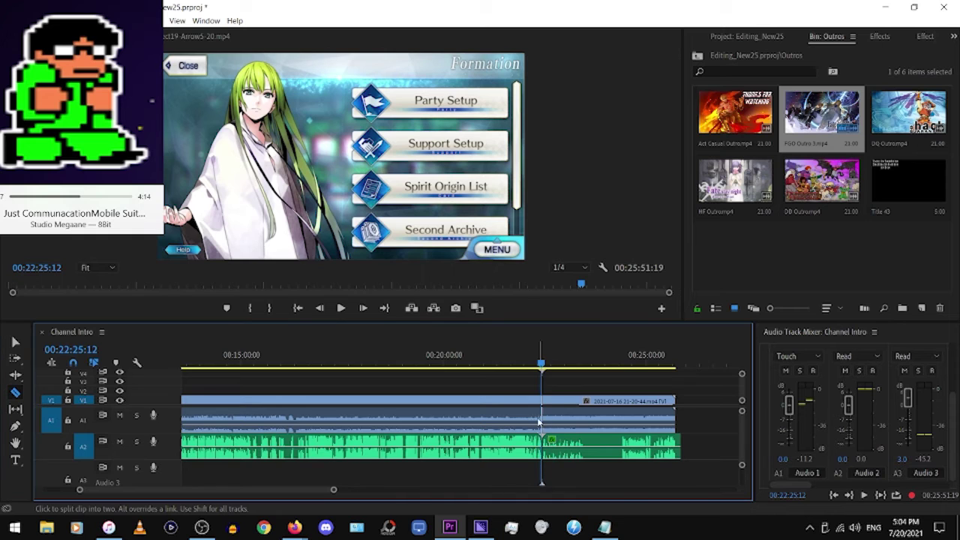
Cut again at 24:20:23, ripple delete the middle piece, and play across the new edit
left_click_drag(568, 365, 621, 369)
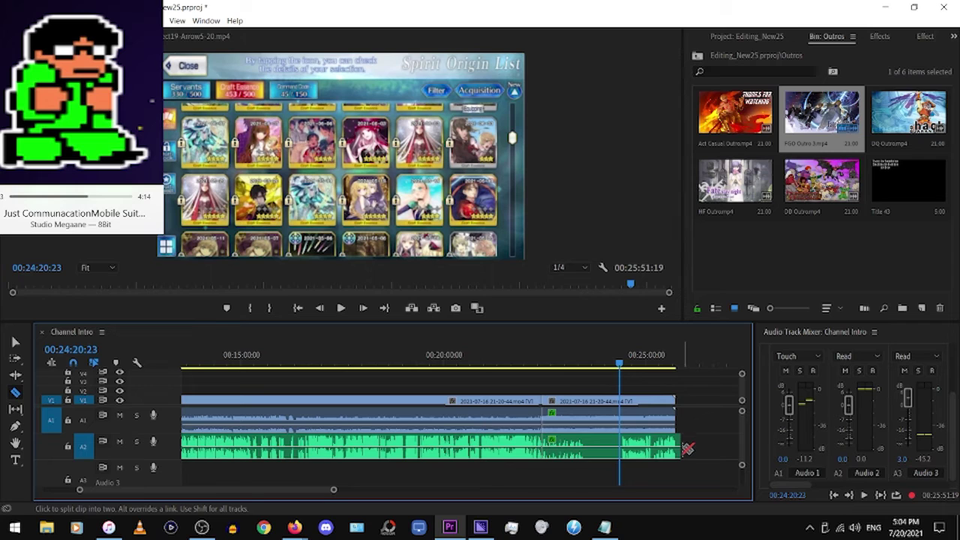
left_click(623, 453)
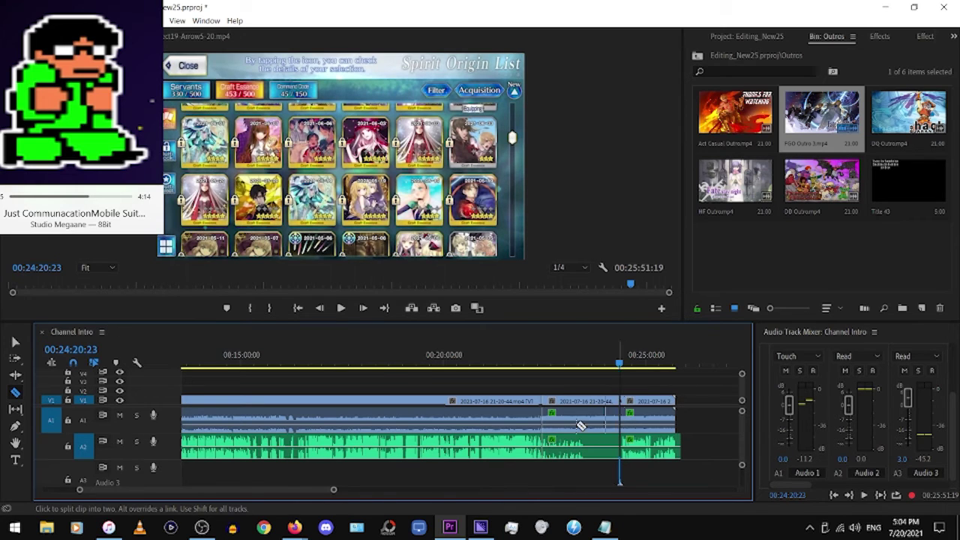
key("v")
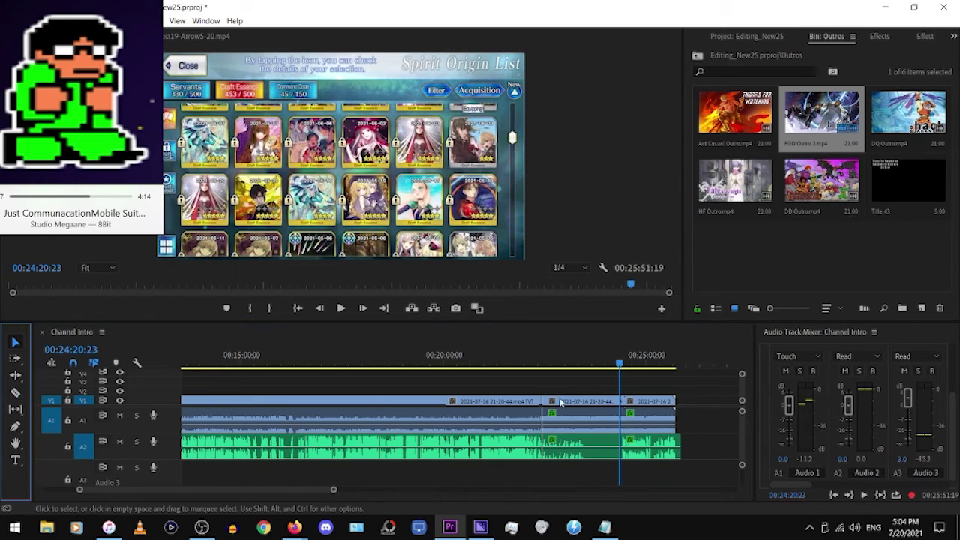
left_click(584, 454)
right_click(584, 454)
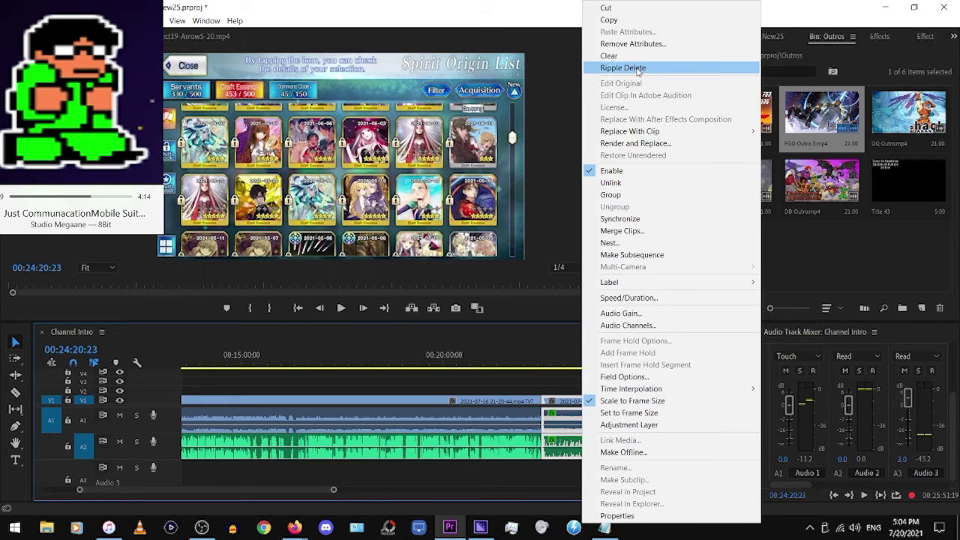
left_click(634, 67)
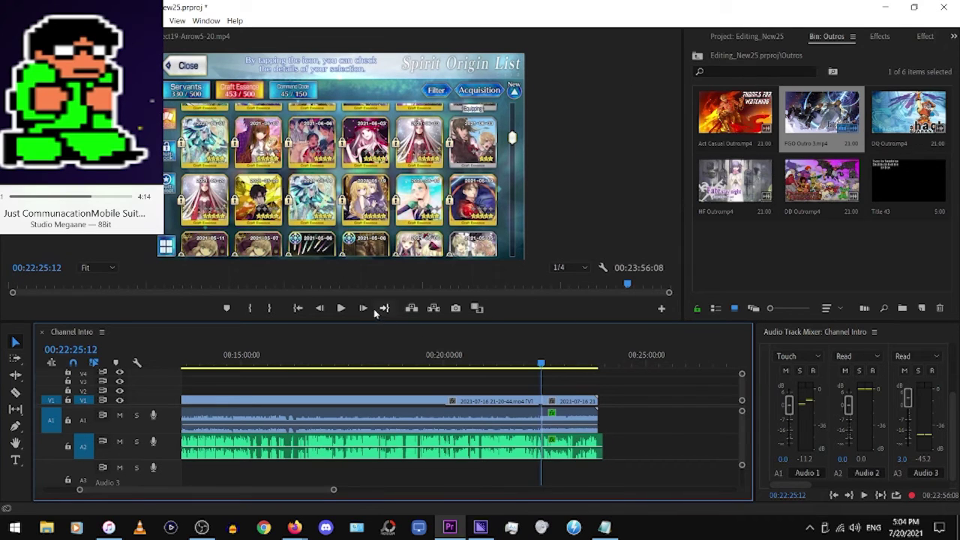
left_click(341, 309)
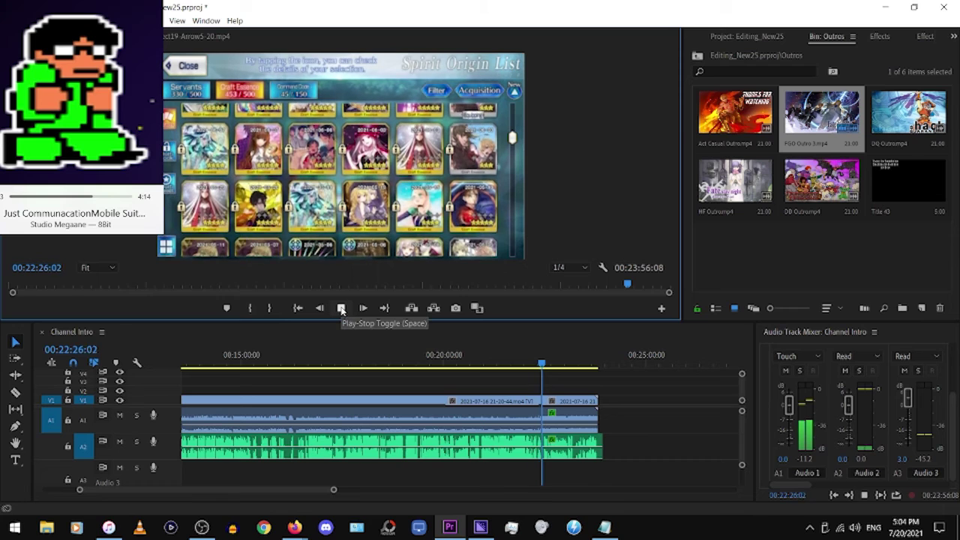
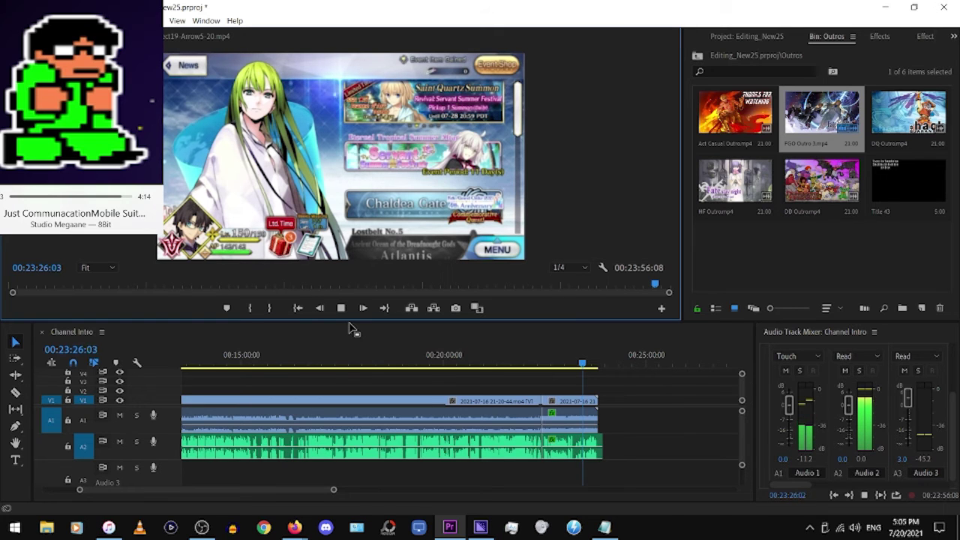
Zoom into the Channel Intro timeline and stop playback at 00:23:46:13, where the stream footage ends
left_click(334, 492)
left_click_drag(333, 491, 220, 490)
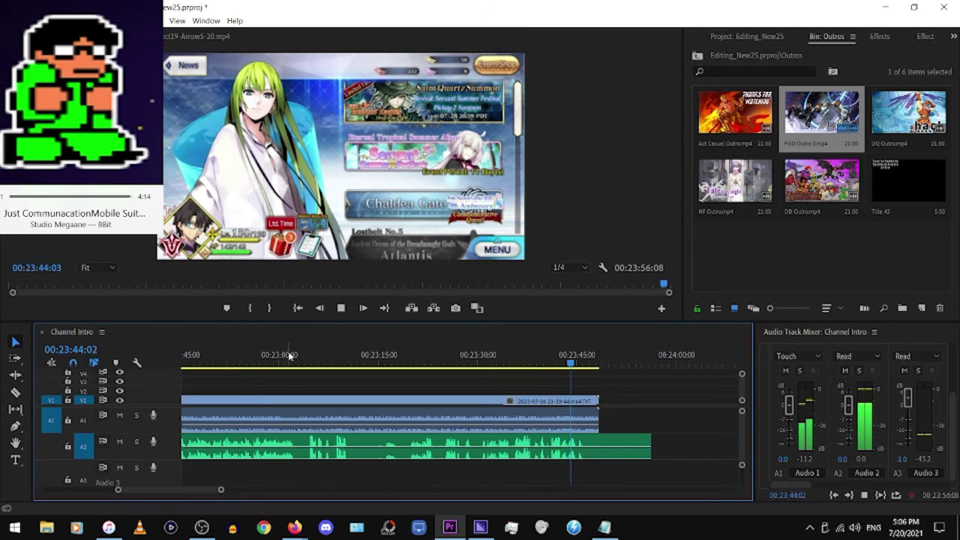
left_click(341, 308)
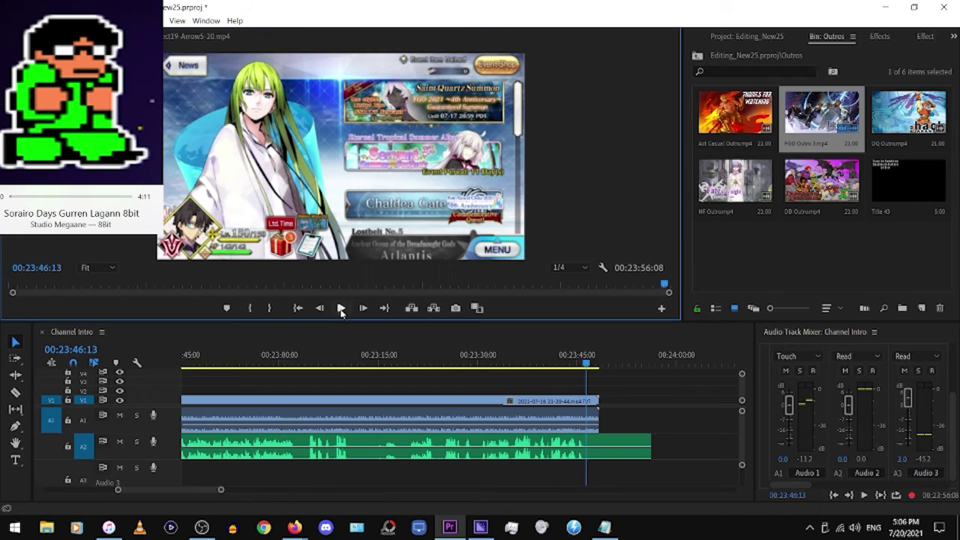
Razor the video and music at 00:23:46:13 and ripple delete the trailing pieces
left_click(16, 392)
left_click(588, 442)
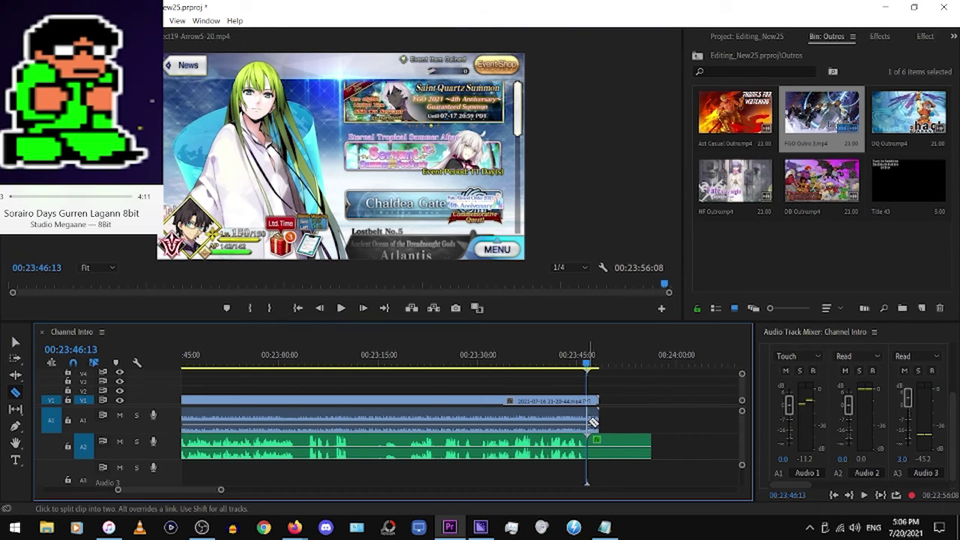
key("v")
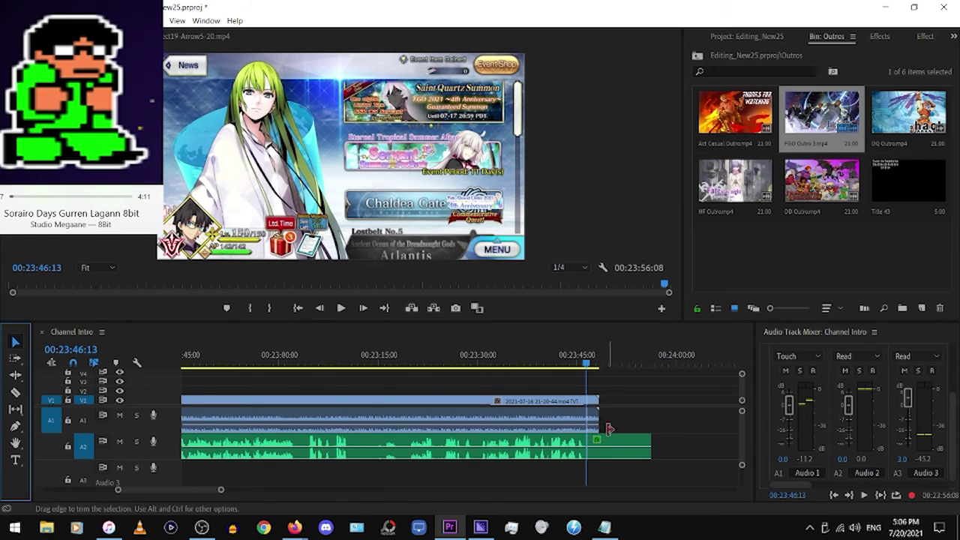
left_click_drag(619, 393, 593, 459)
right_click(600, 461)
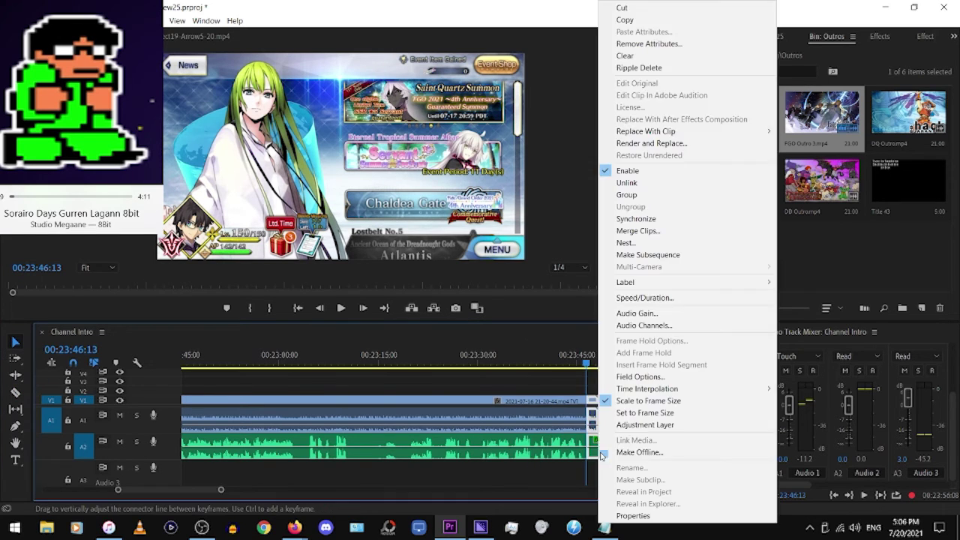
left_click(657, 66)
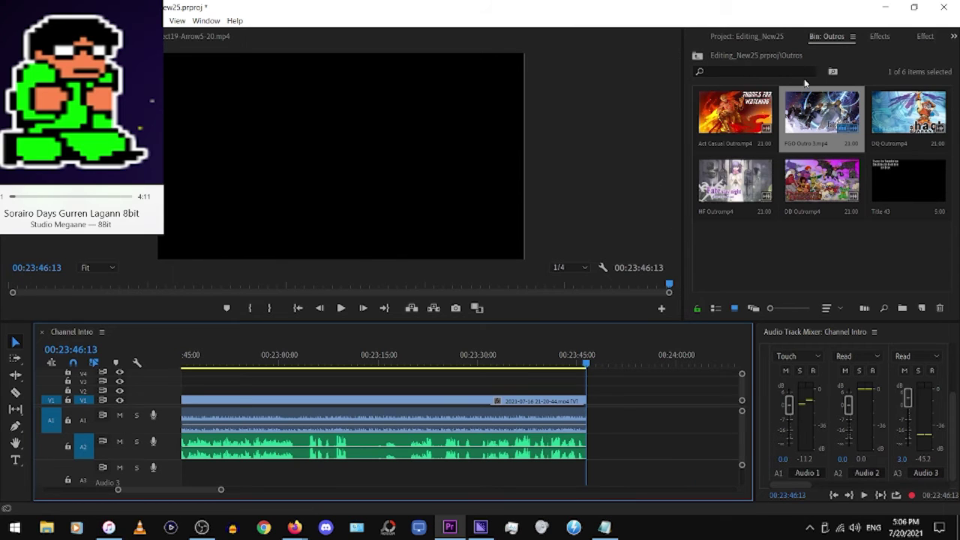
Append FGO Outro 3.mp4 on V1 after the cut and queue the sequence in Media Encoder
left_click_drag(820, 111, 594, 411)
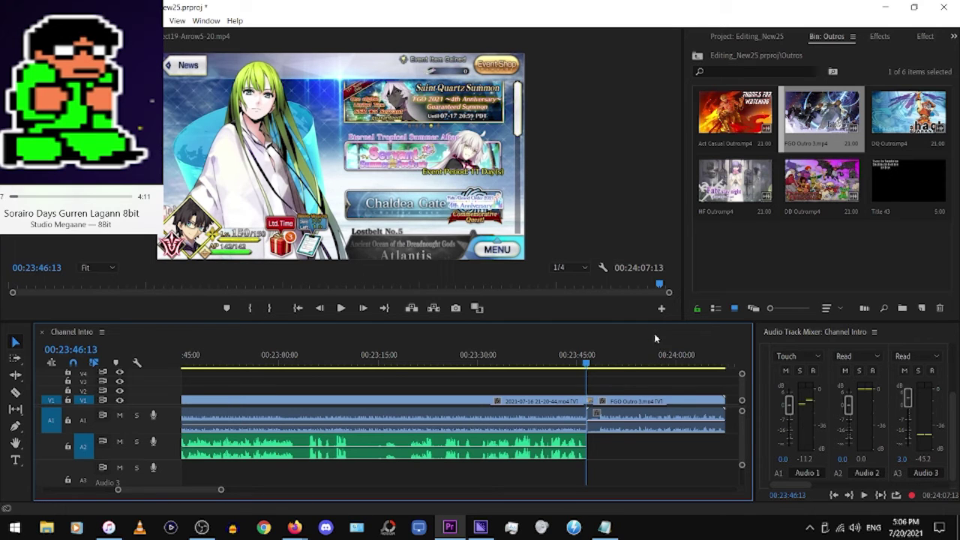
key("ctrl+m")
left_click(671, 495)
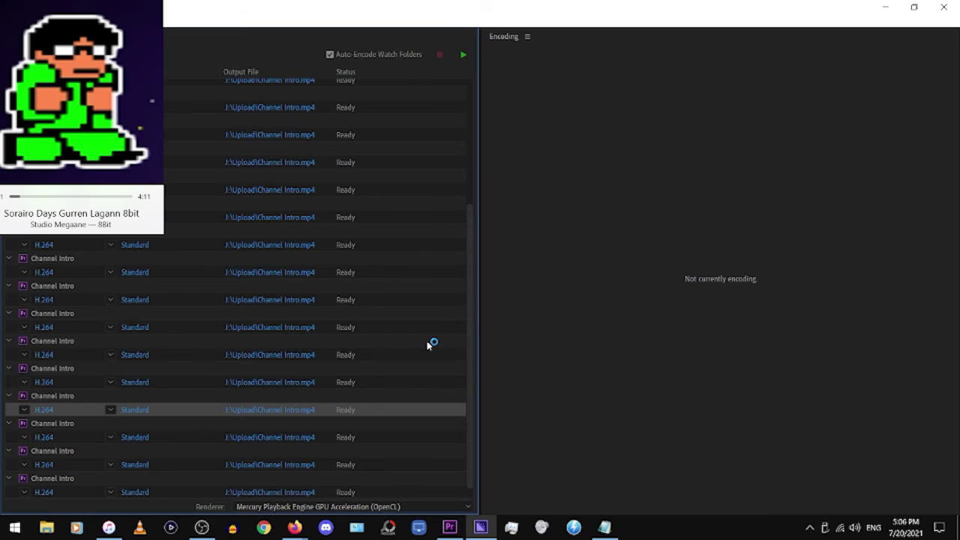
scroll(427, 345, "down", 2)
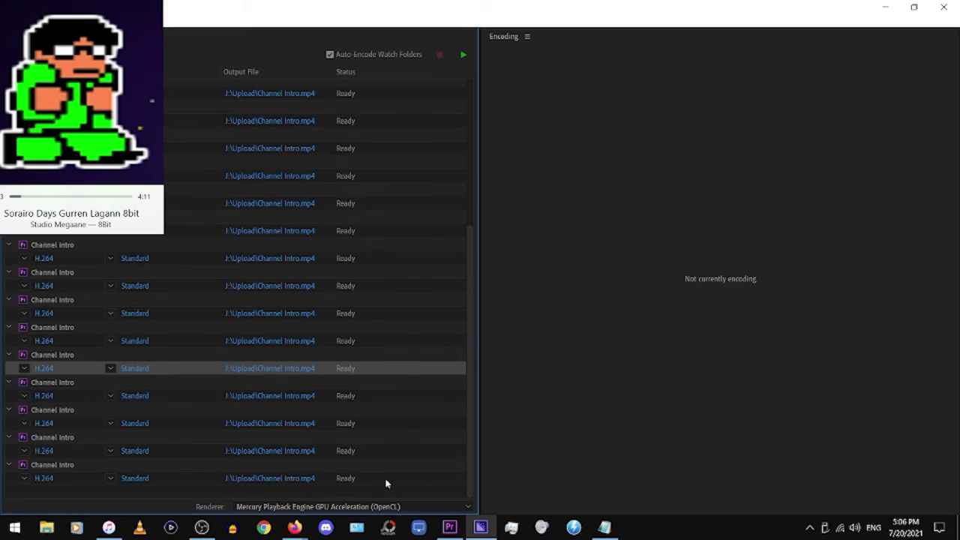
scroll(365, 403, "up", 3)
scroll(364, 353, "up", 3)
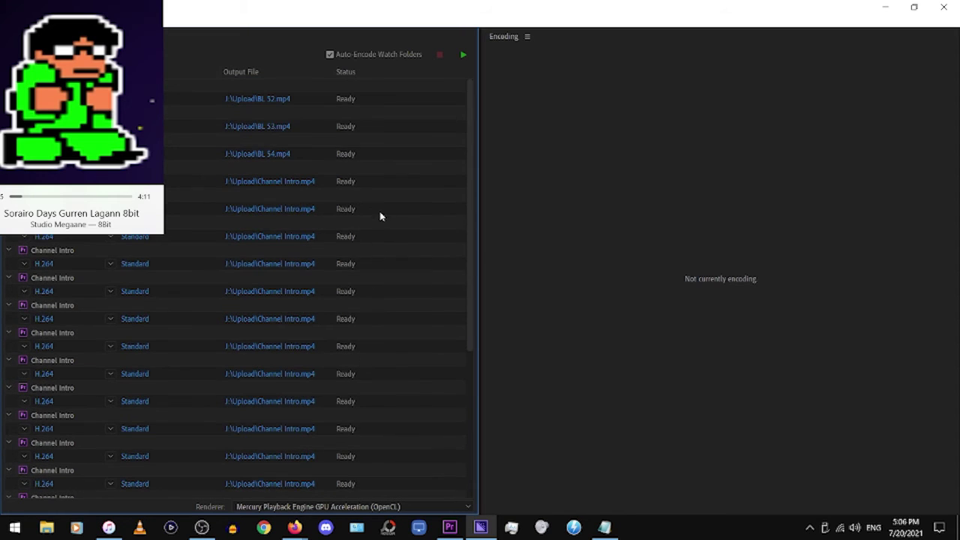
left_click(387, 170, "shift")
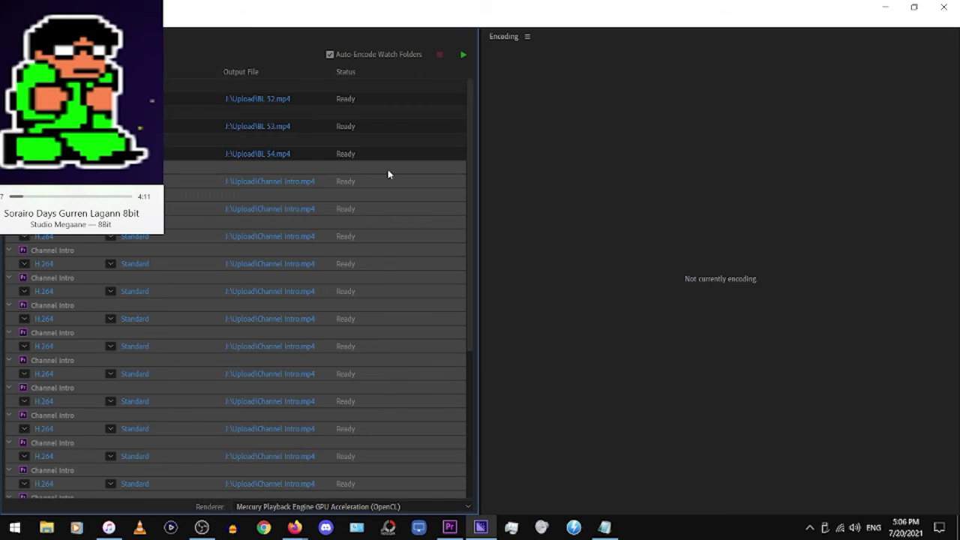
right_click(413, 237)
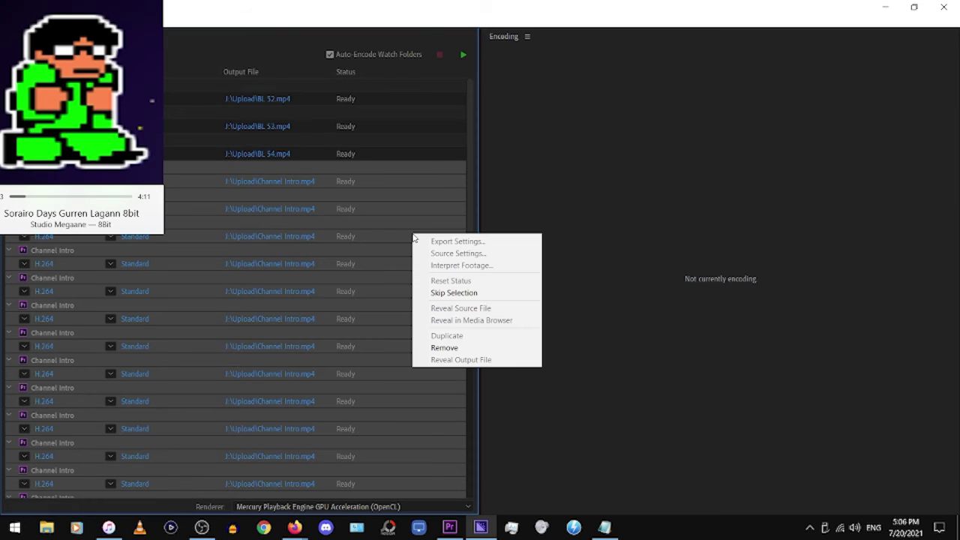
left_click(411, 197)
left_click(408, 166)
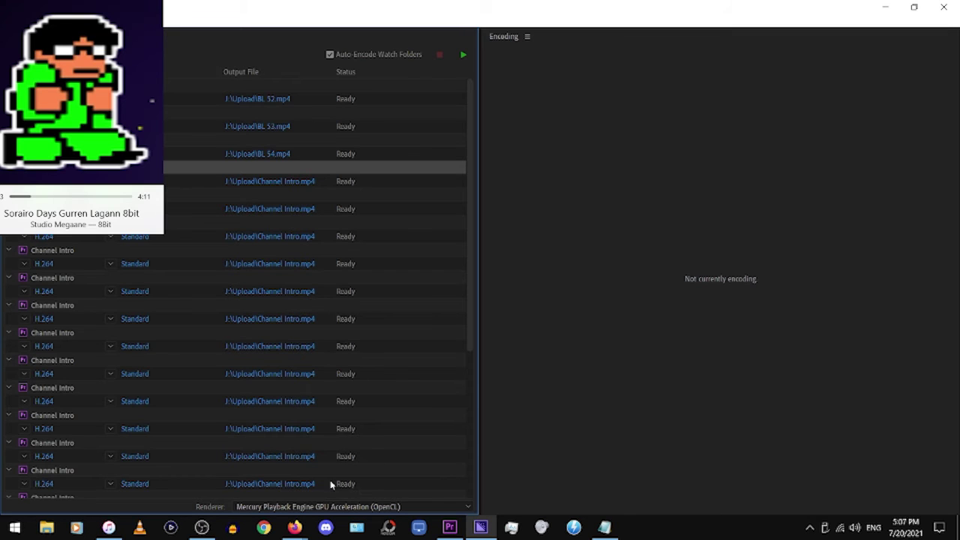
left_click(394, 482)
scroll(375, 462, "down", 3)
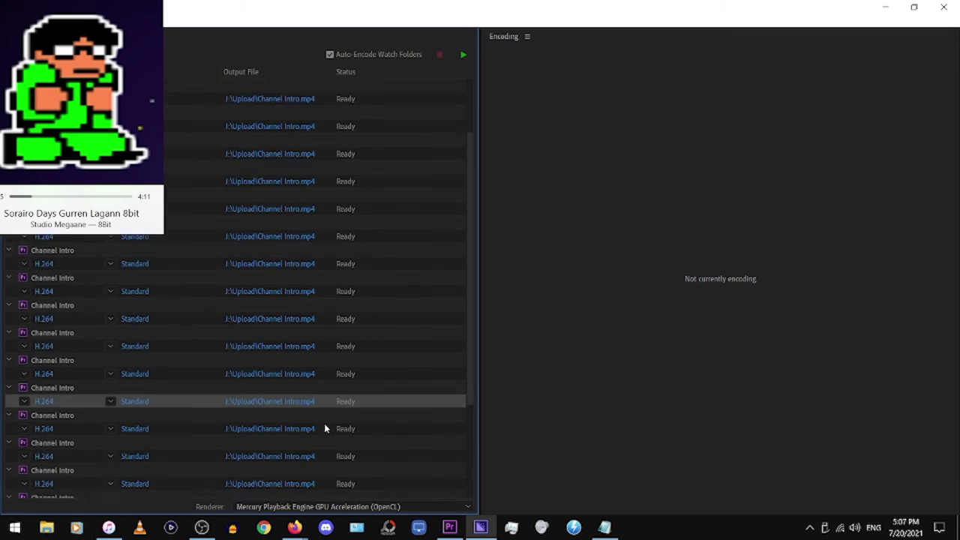
scroll(324, 424, "down", 3)
scroll(311, 417, "down", 2)
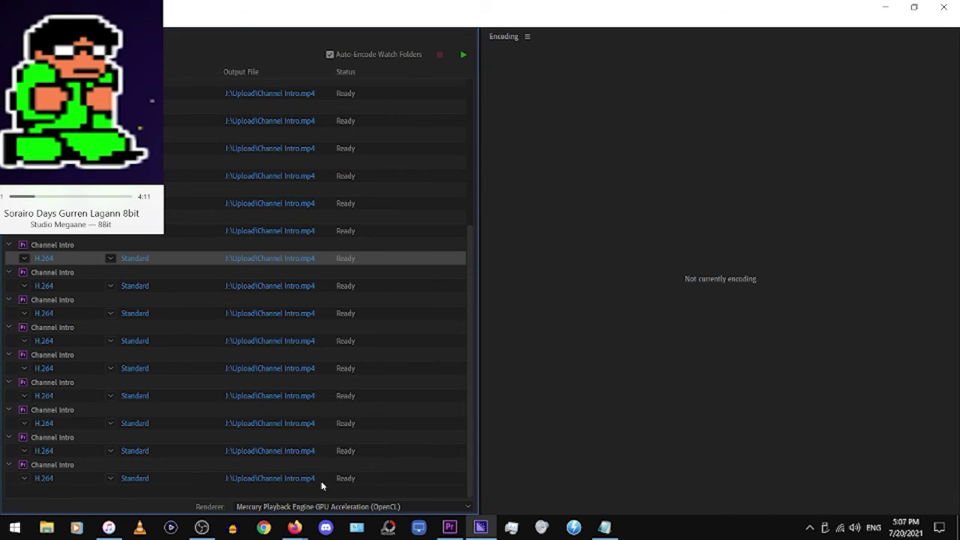
scroll(289, 255, "up", 4)
scroll(284, 249, "up", 1)
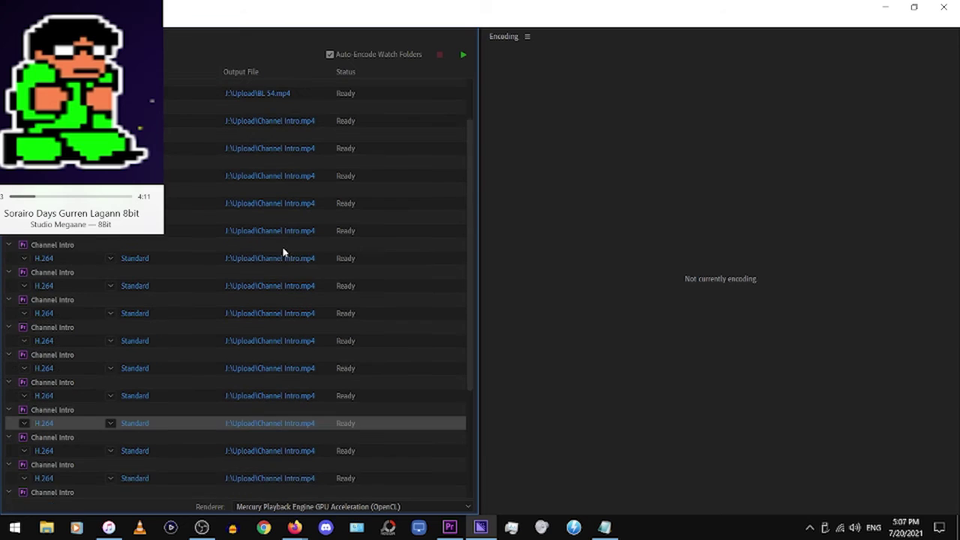
scroll(282, 246, "up", 2)
scroll(283, 252, "down", 1)
scroll(283, 254, "down", 5)
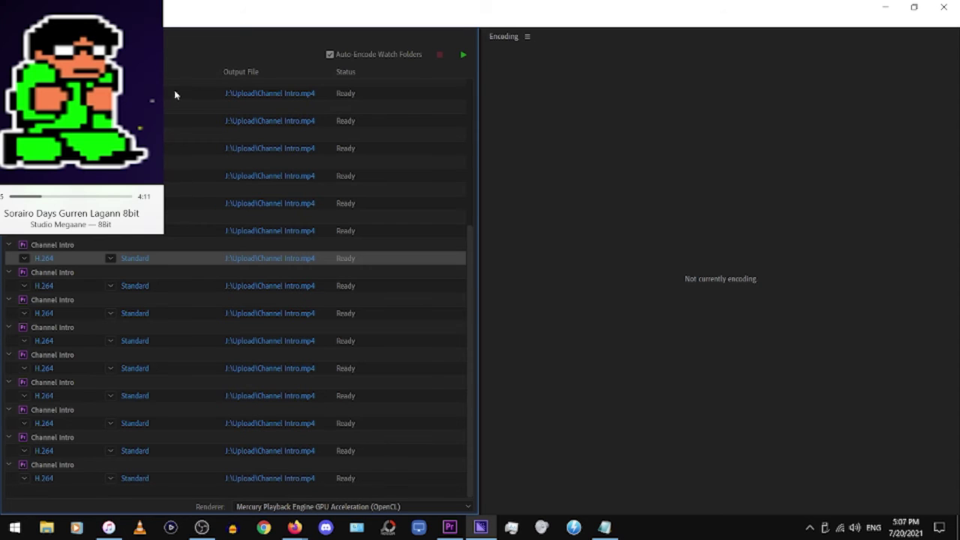
scroll(199, 180, "up", 3)
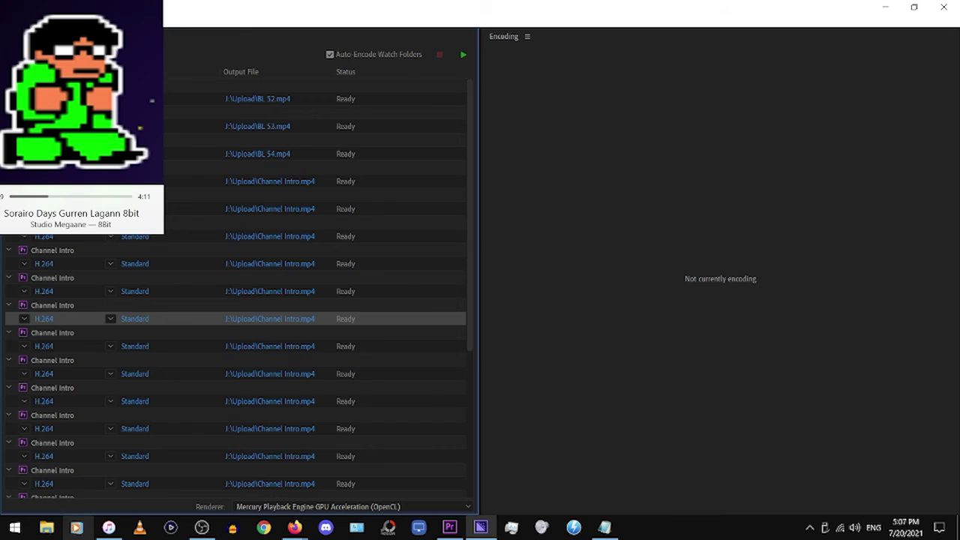
left_click(51, 534)
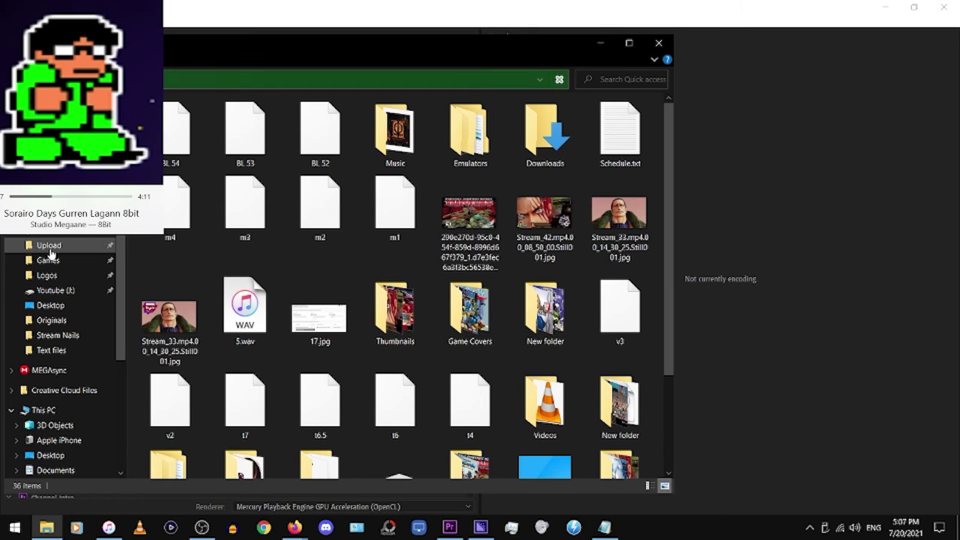
left_click(49, 246)
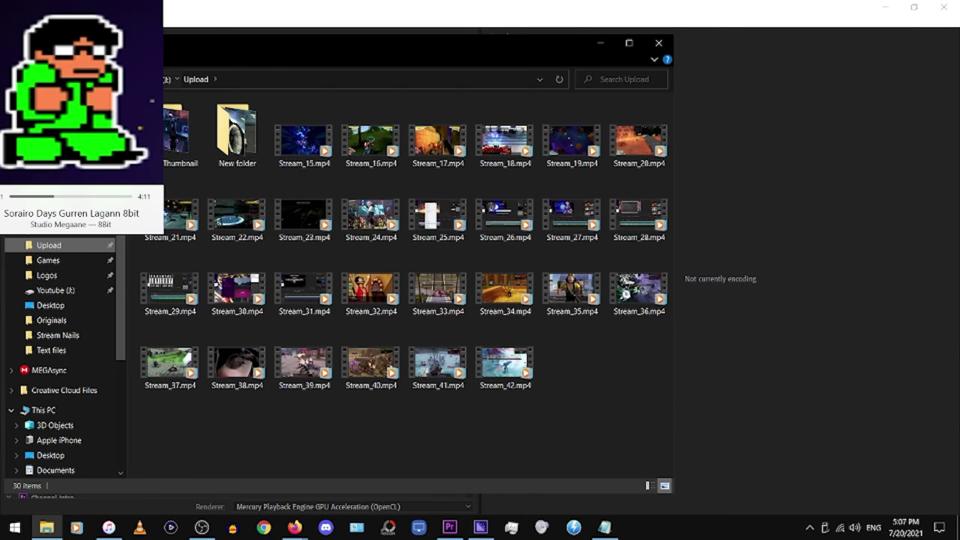
left_click(169, 80)
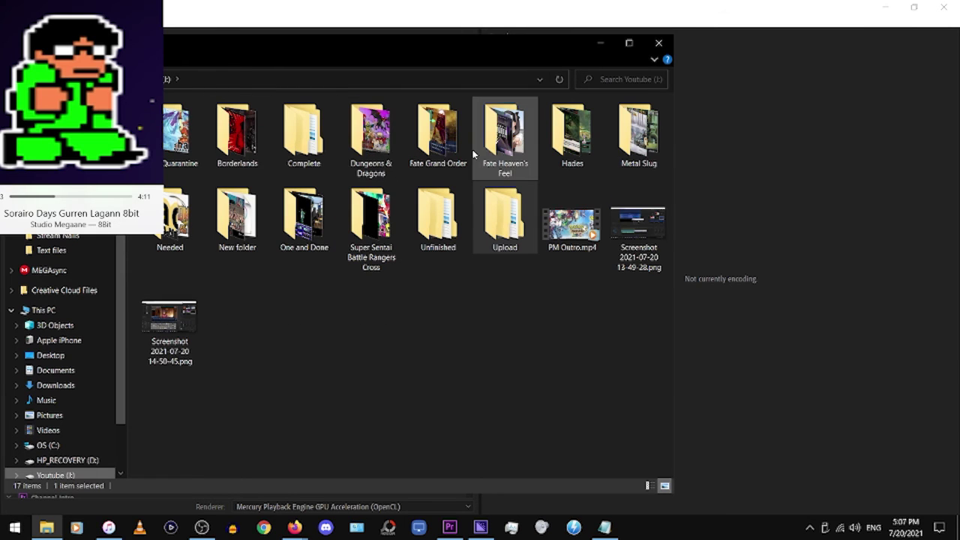
double_click(435, 142)
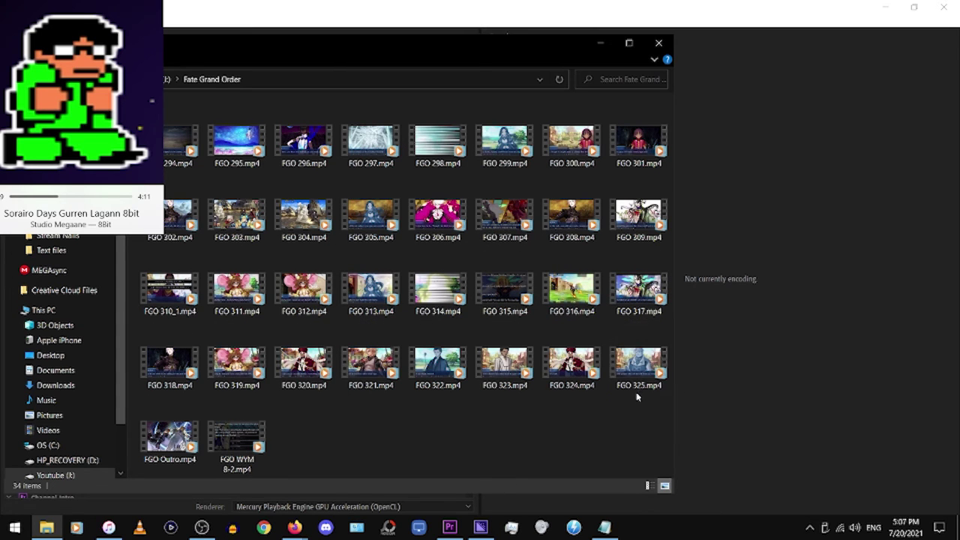
left_click(713, 411)
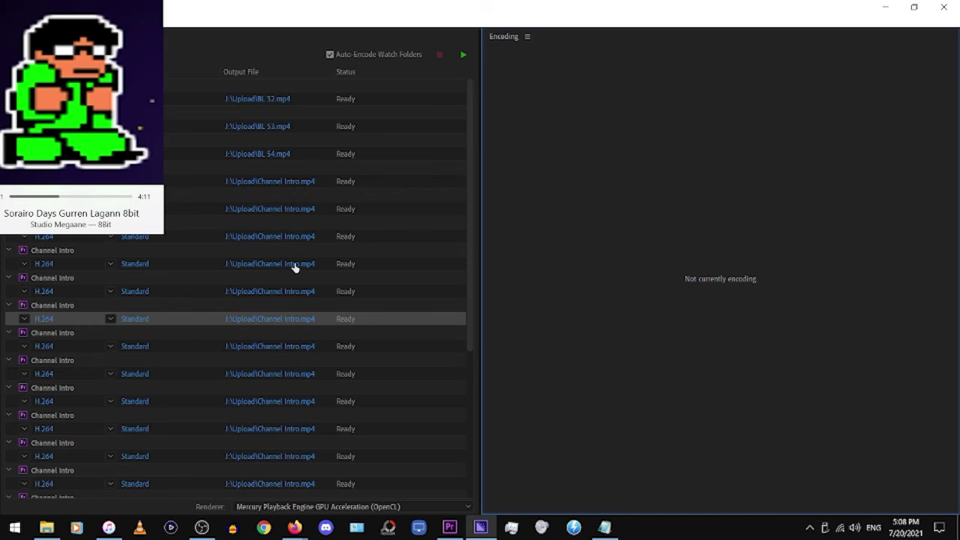
Rename the first five Channel Intro outputs to FGO 326 through FGO 330
left_click(278, 187)
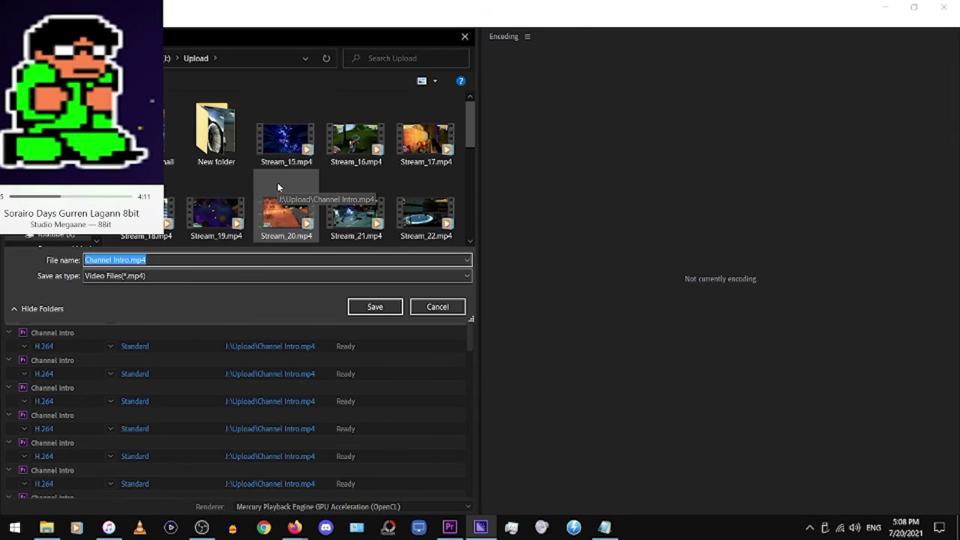
type("FGO 32")
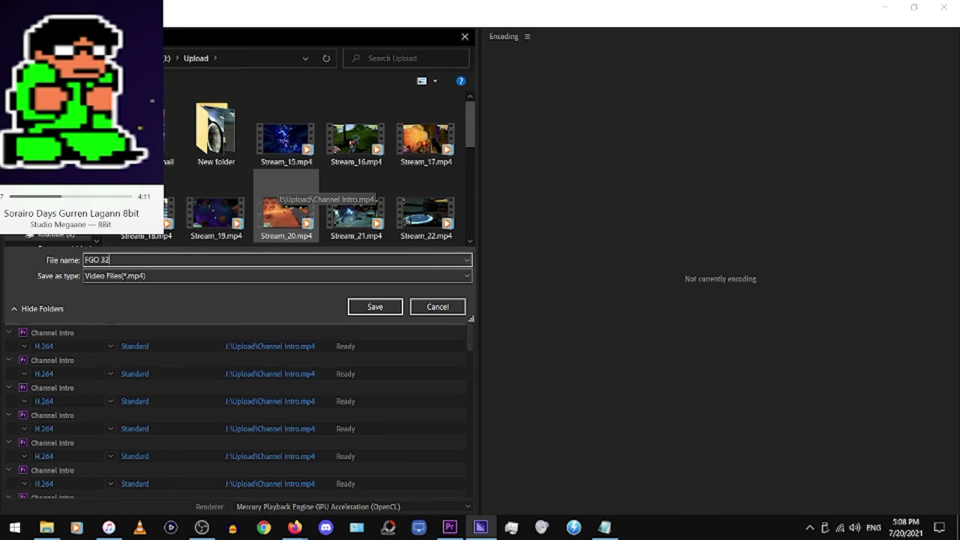
type("6")
key("Return")
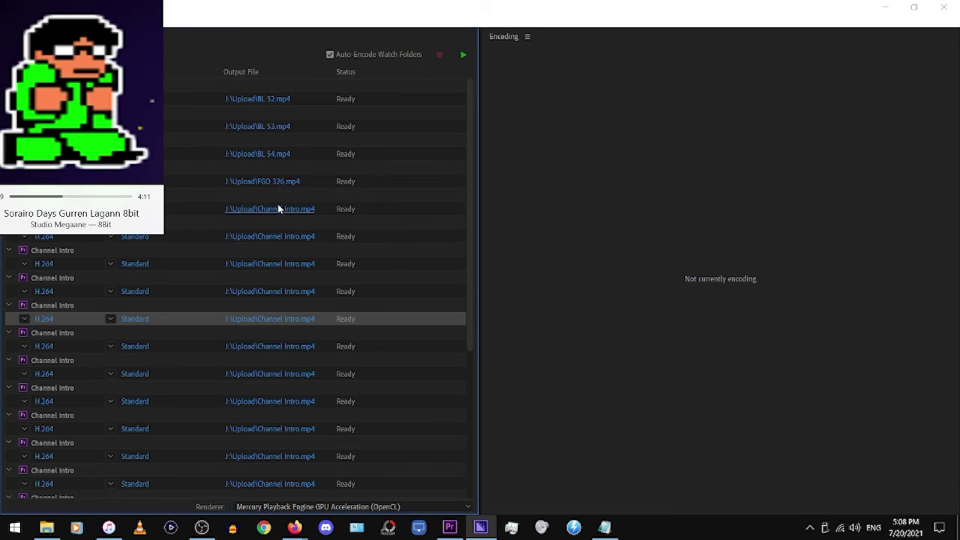
left_click(279, 208)
type("FGO 2")
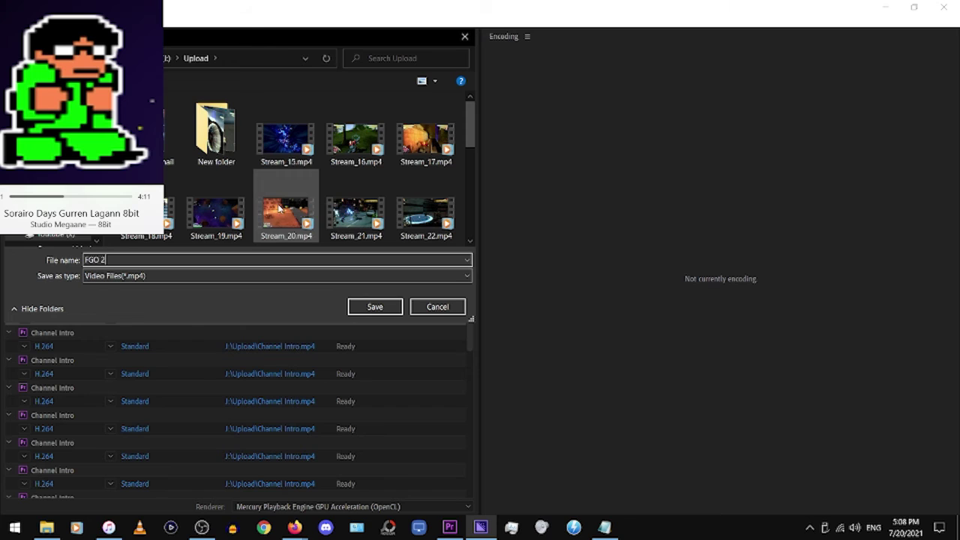
key("Return")
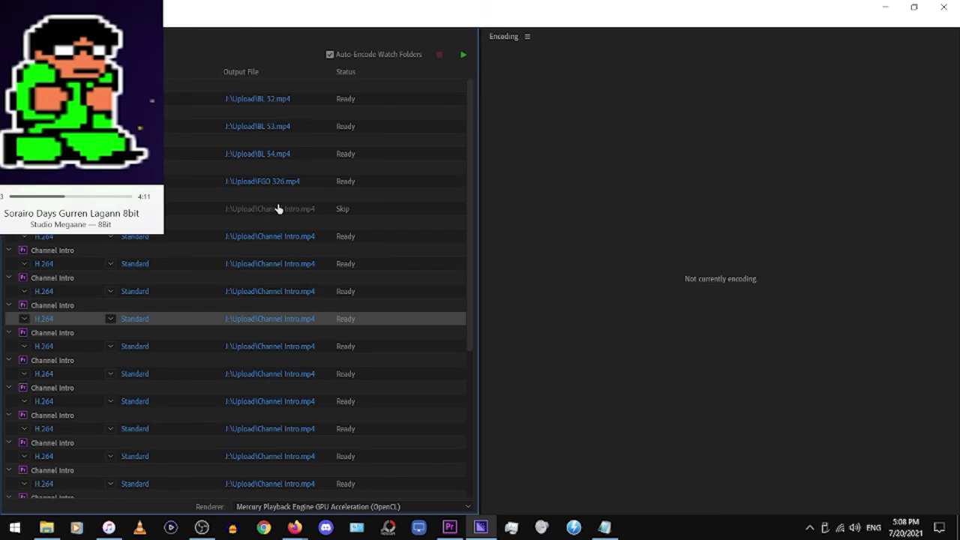
left_click(279, 236)
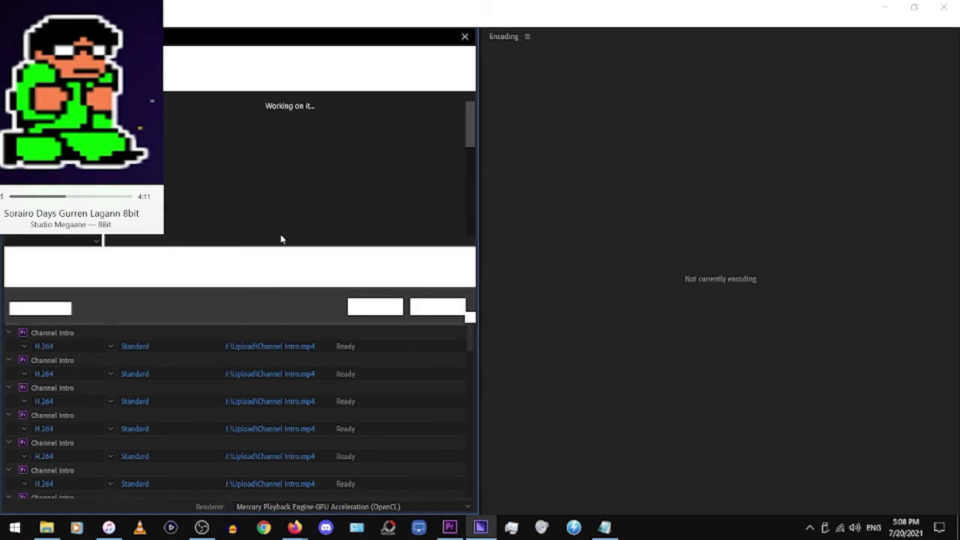
type("FGO 32")
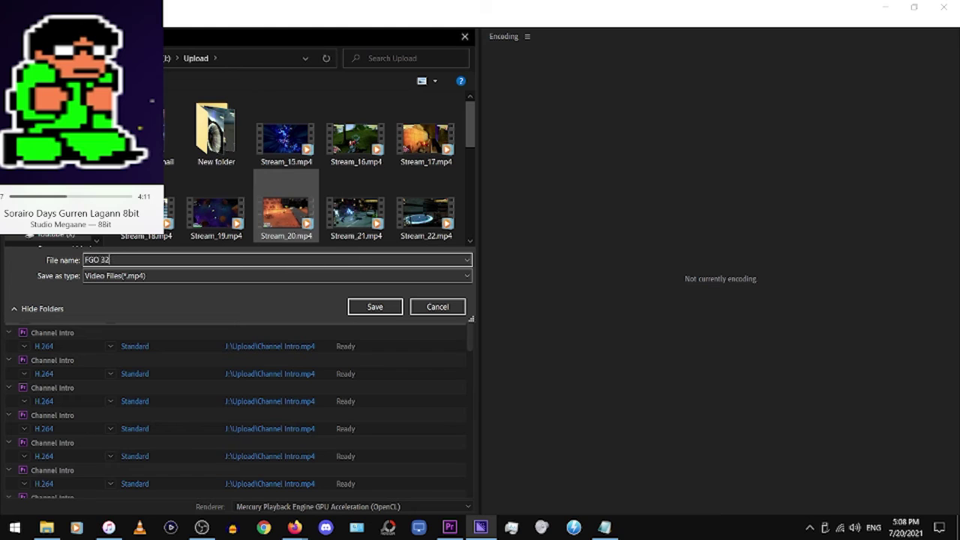
type("8")
key("Return")
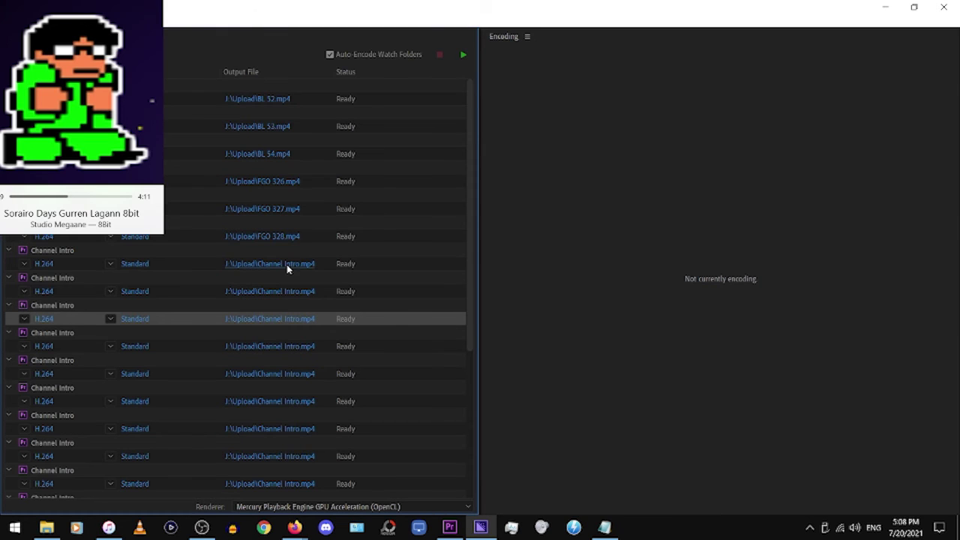
left_click(287, 266)
type("FGO 329")
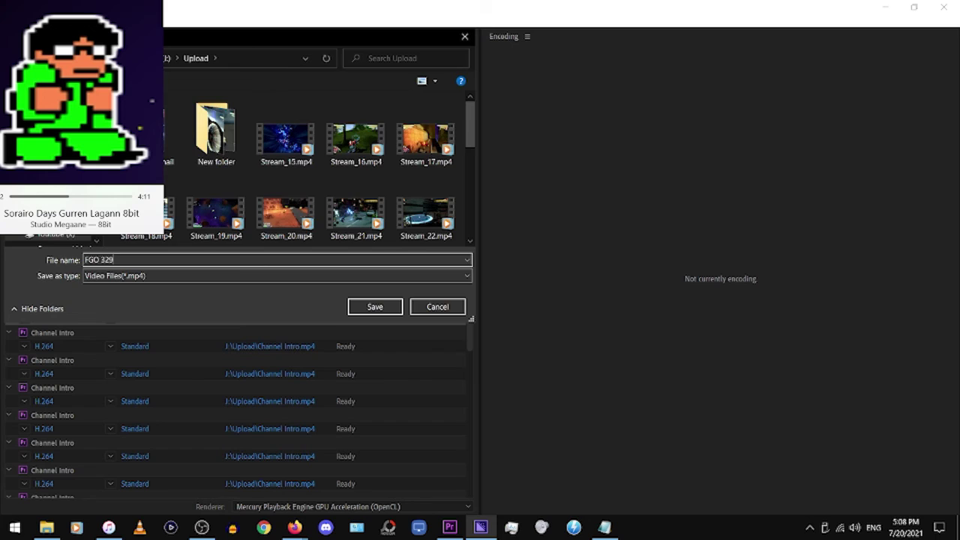
key("Return")
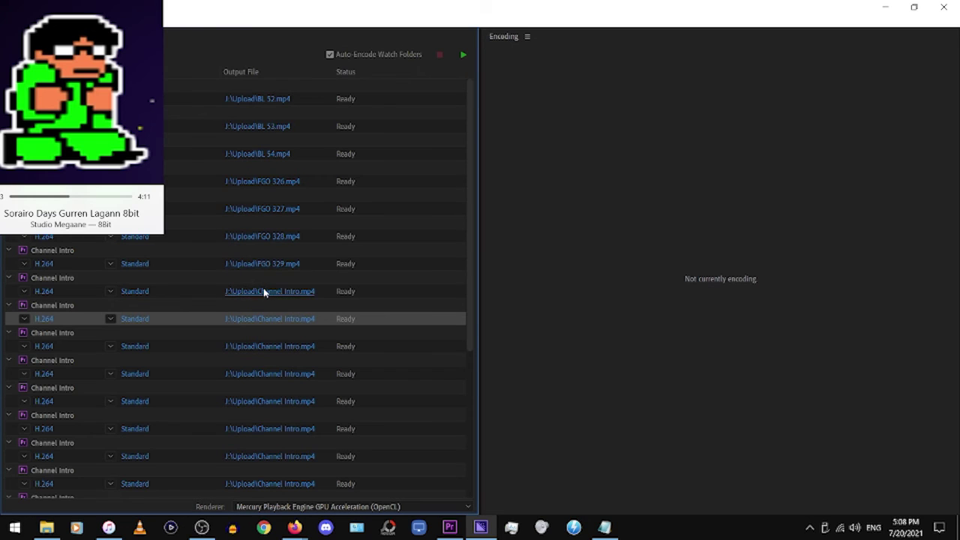
left_click(263, 291)
type("FGO 330")
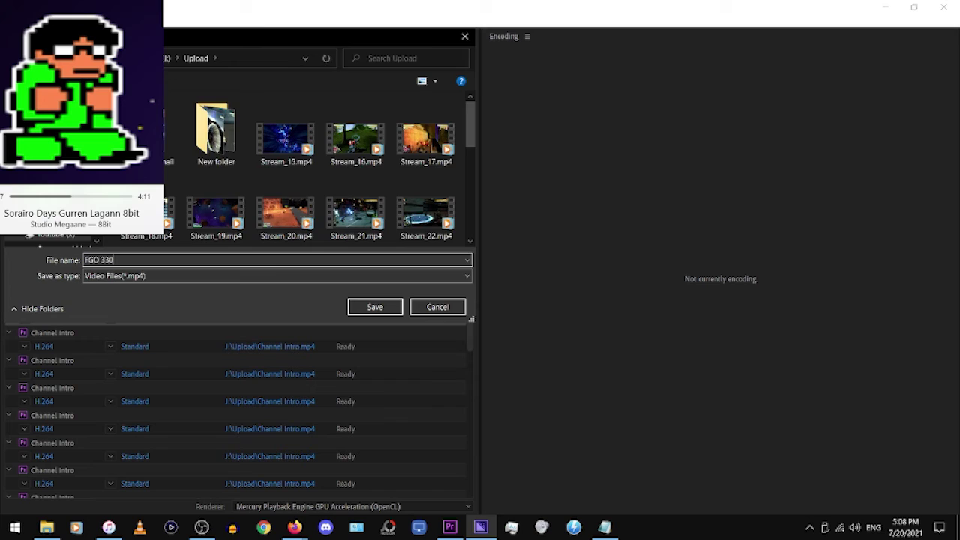
key("Return")
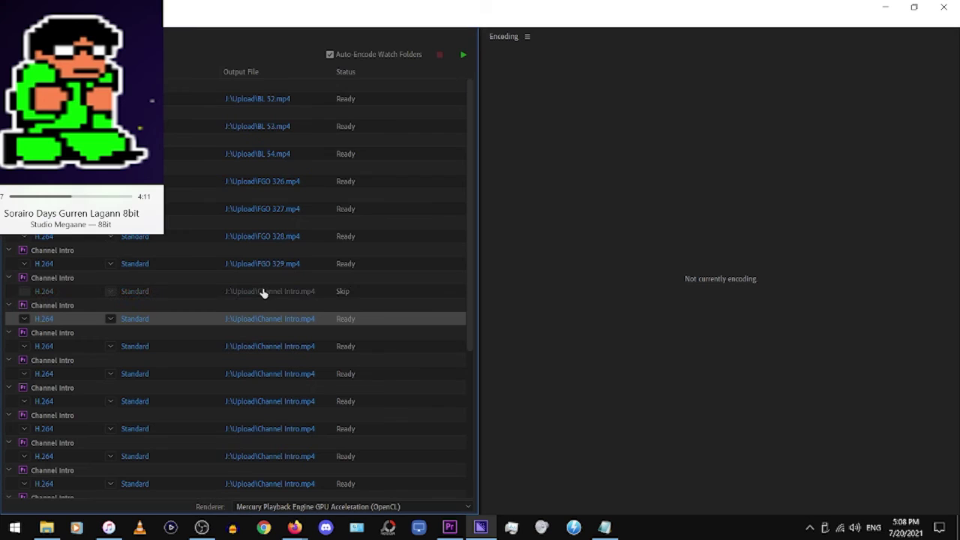
Rename the next five Channel Intro outputs to FGO 331 through FGO 335
left_click(272, 319)
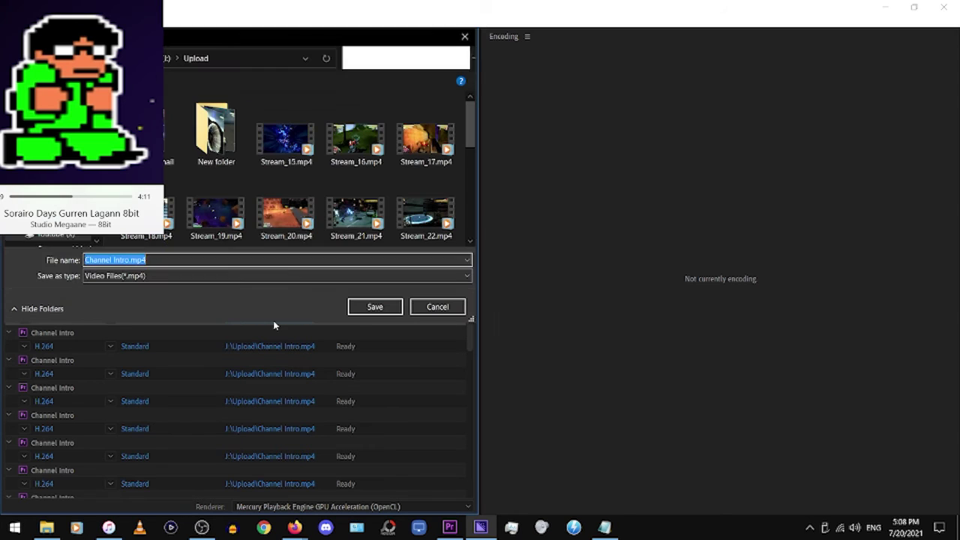
type("FGO 331")
key("Return")
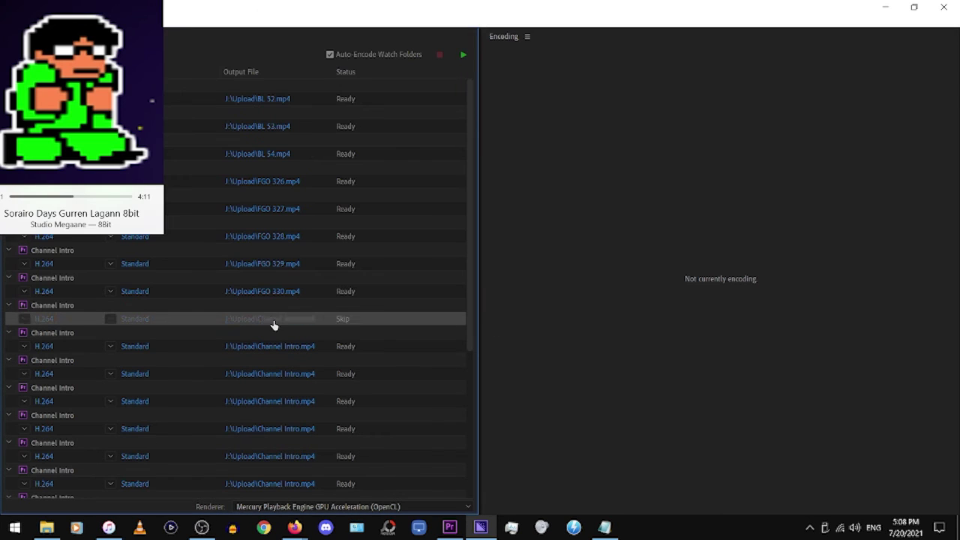
left_click(277, 347)
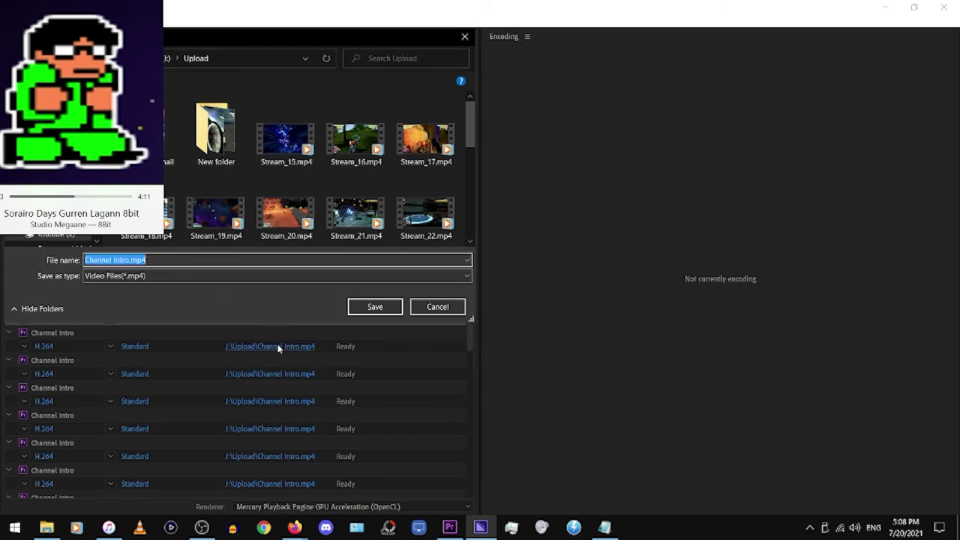
type("FGO 332")
key("Return")
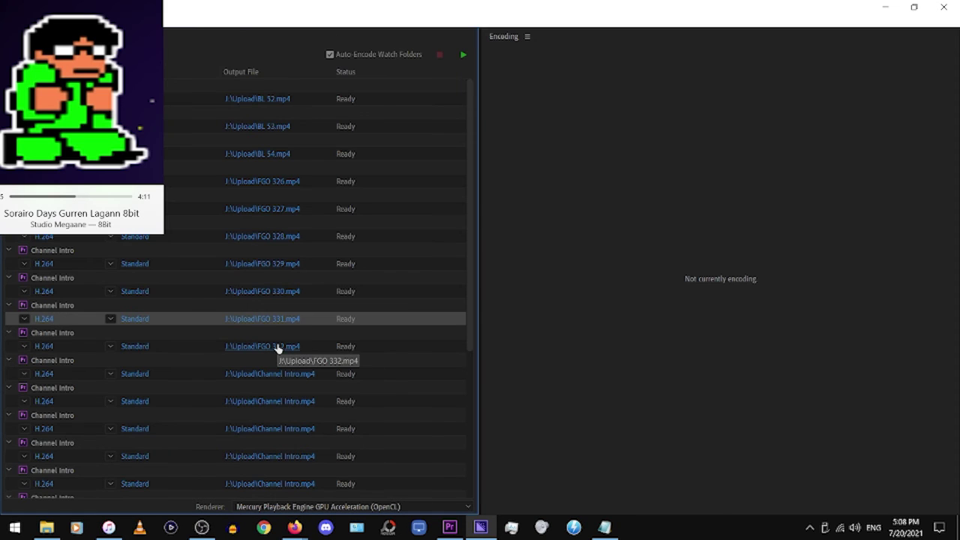
left_click(284, 375)
type("FGO 333")
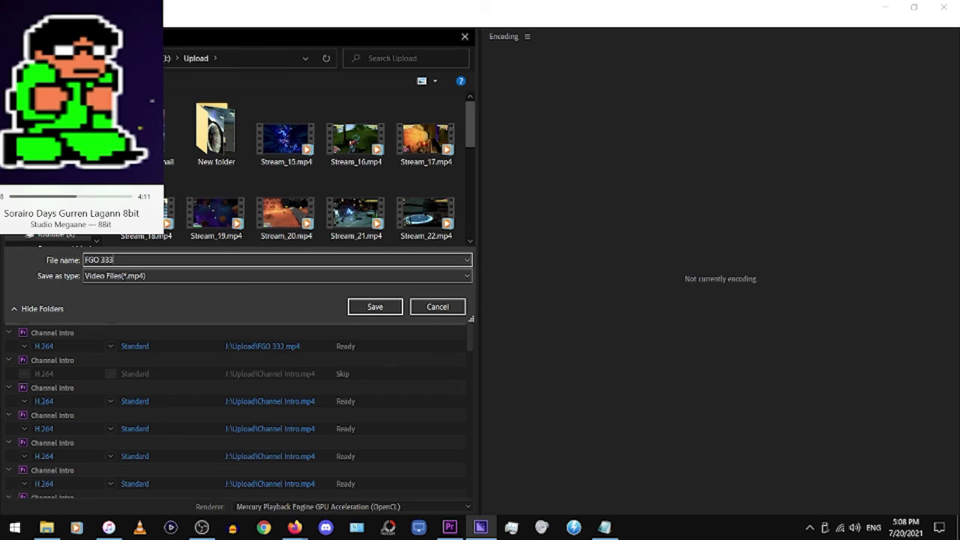
key("Return")
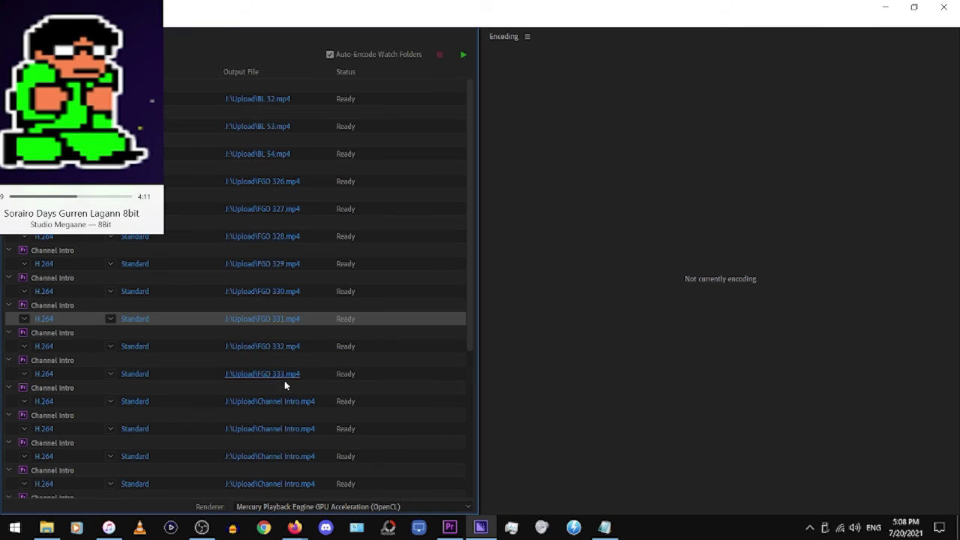
left_click(293, 402)
type("FGO ")
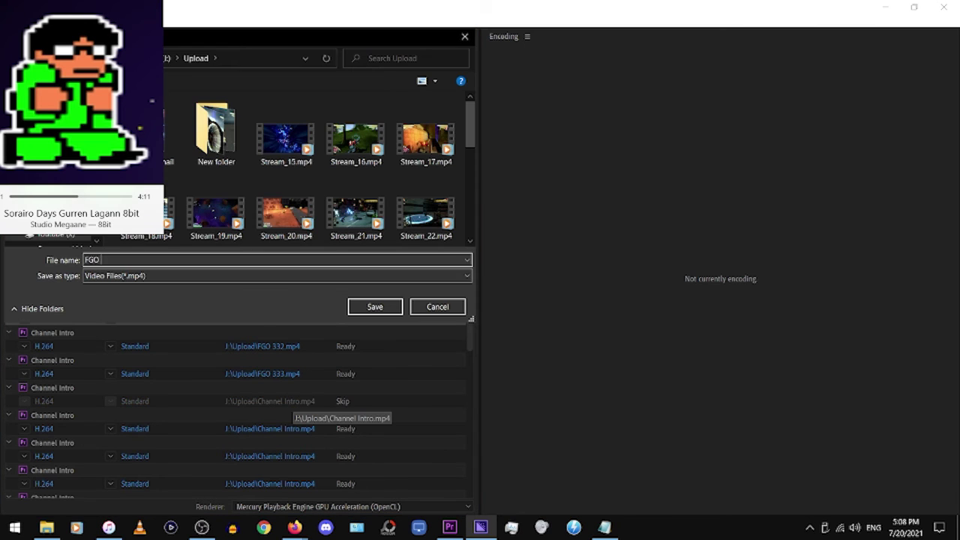
type("334")
key("Return")
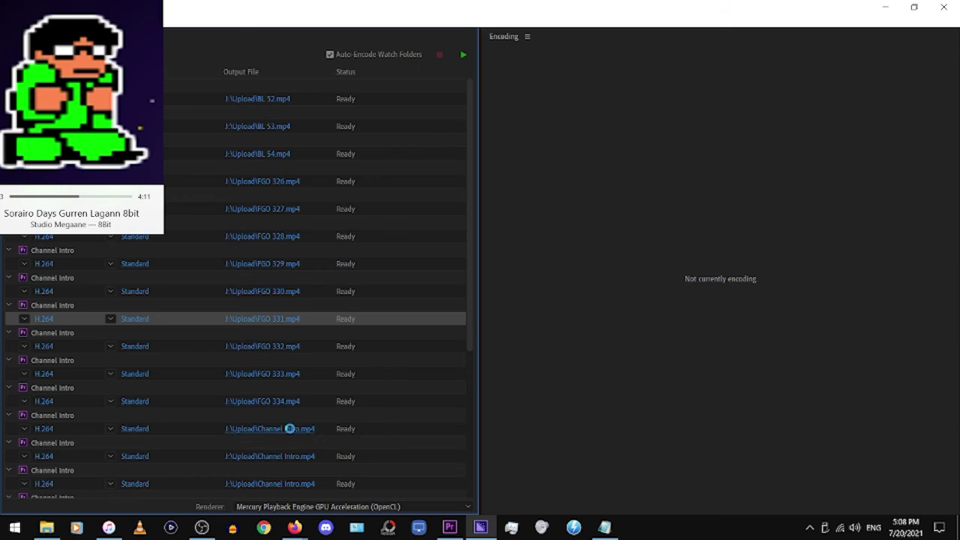
left_click(291, 429)
type("FGO 3")
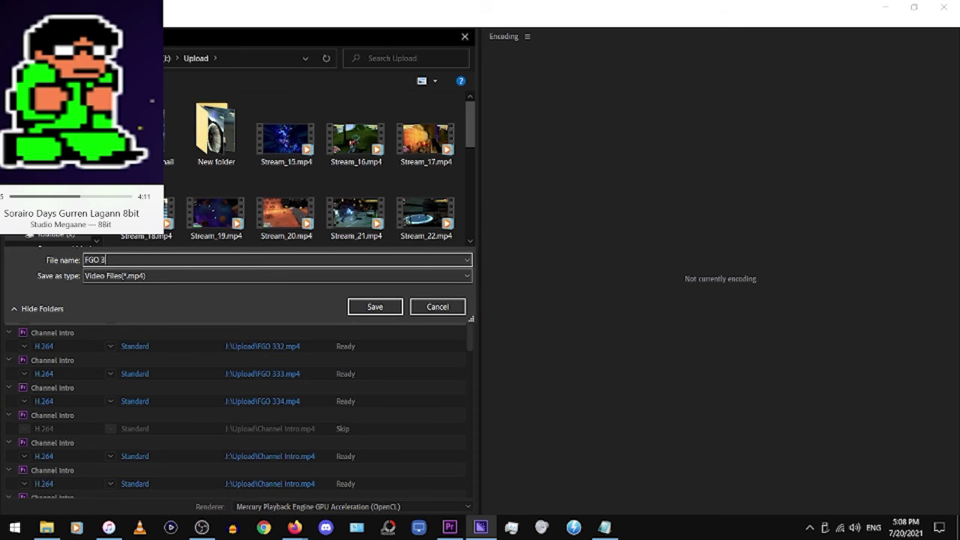
type("35")
key("Return")
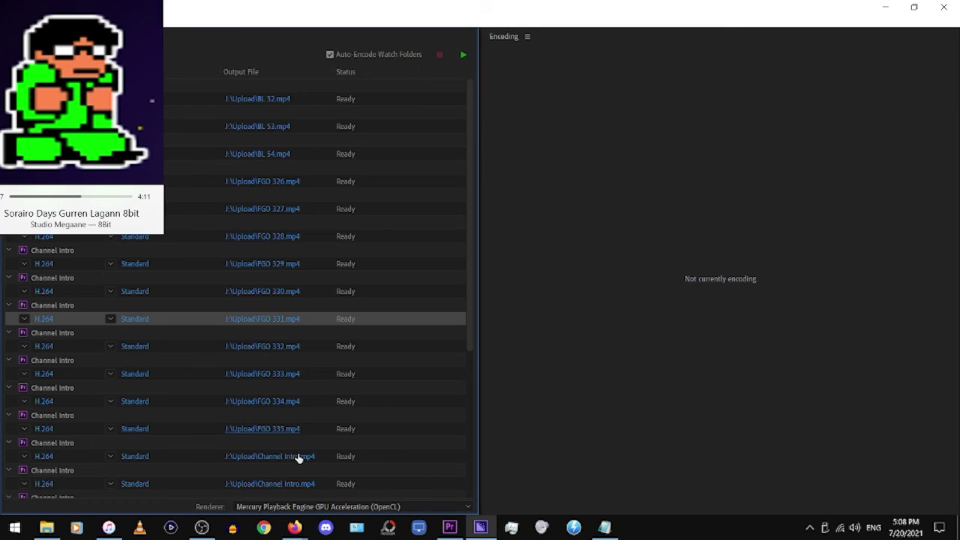
Rename the following Channel Intro outputs to FGO 336 through FGO 340
left_click(298, 457)
type("FGO 33")
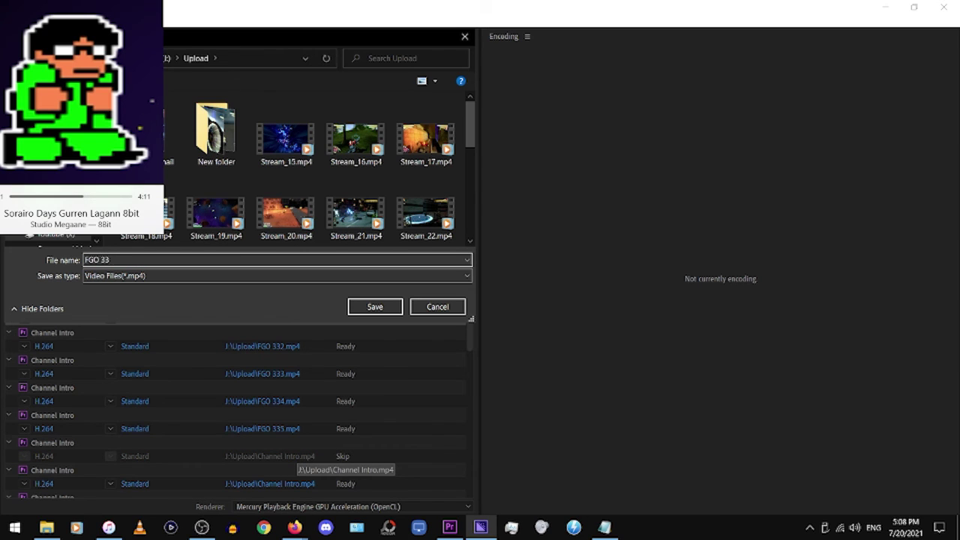
type("6")
key("Return")
left_click(295, 484)
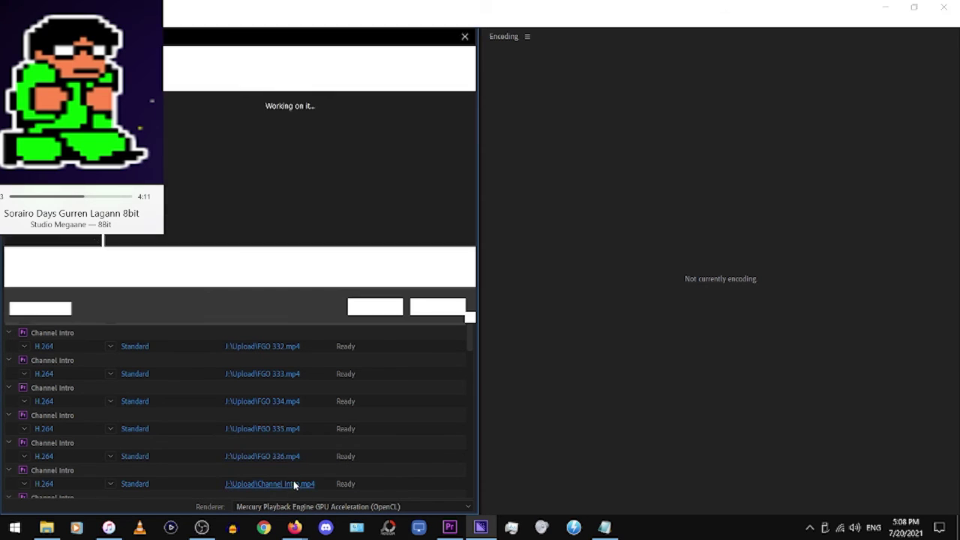
type("FGO 337")
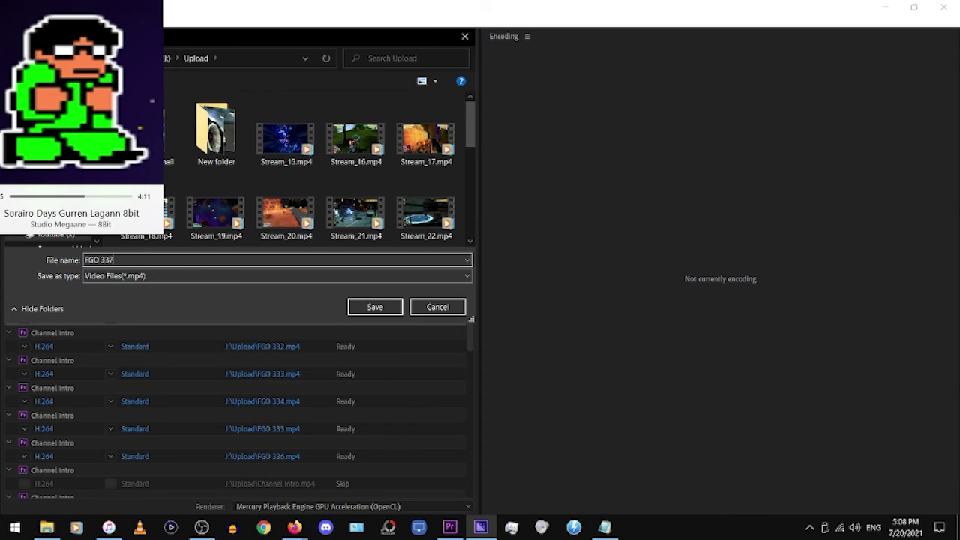
key("Return")
scroll(332, 374, "down", 3)
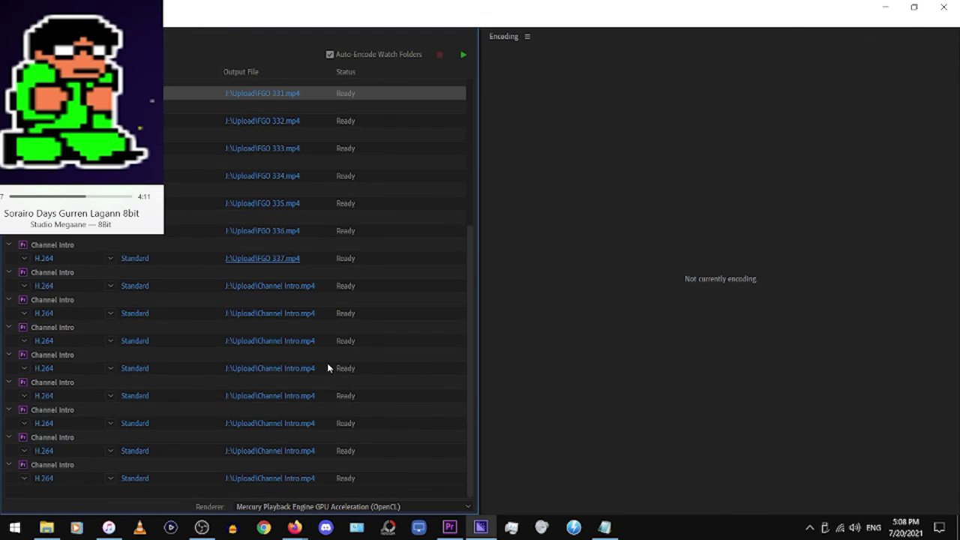
type("F")
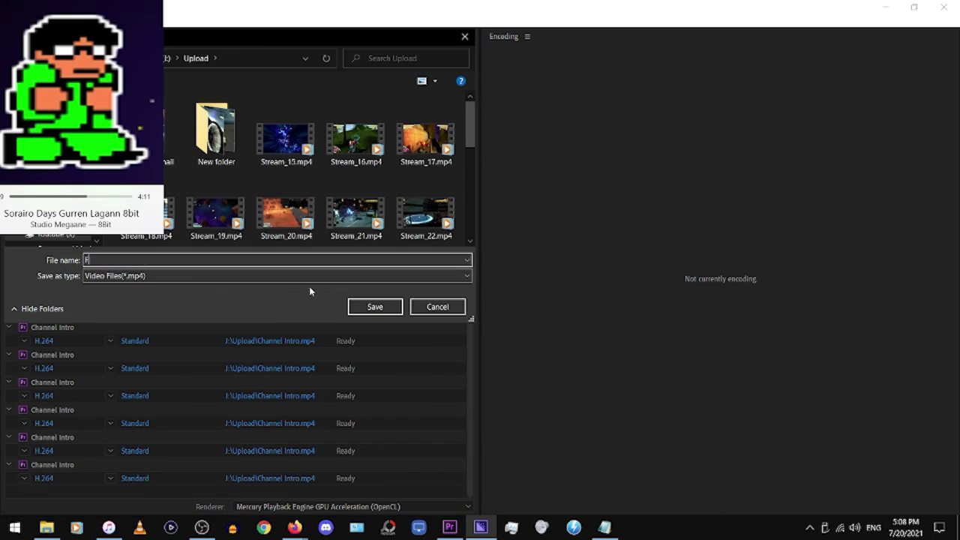
type("GO ")
type("331")
key("Return")
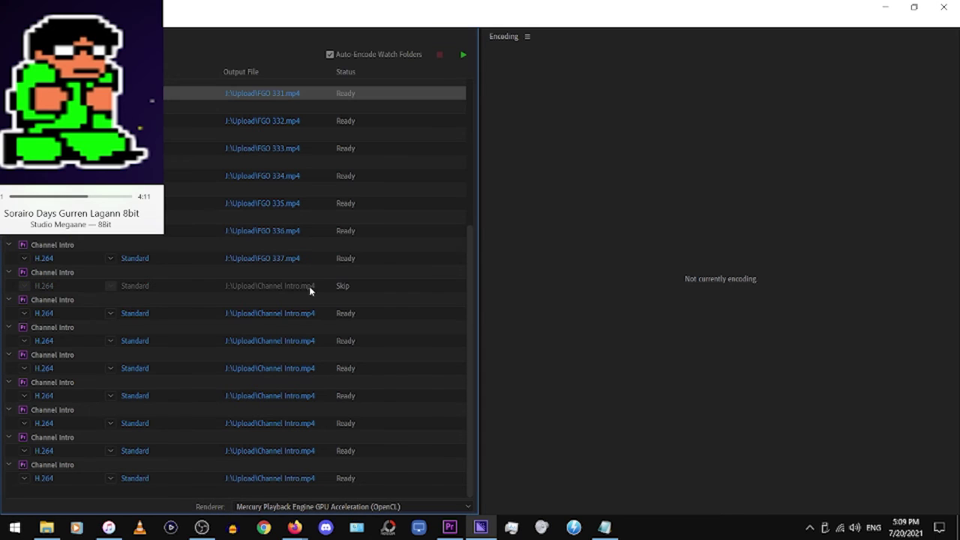
left_click(297, 314)
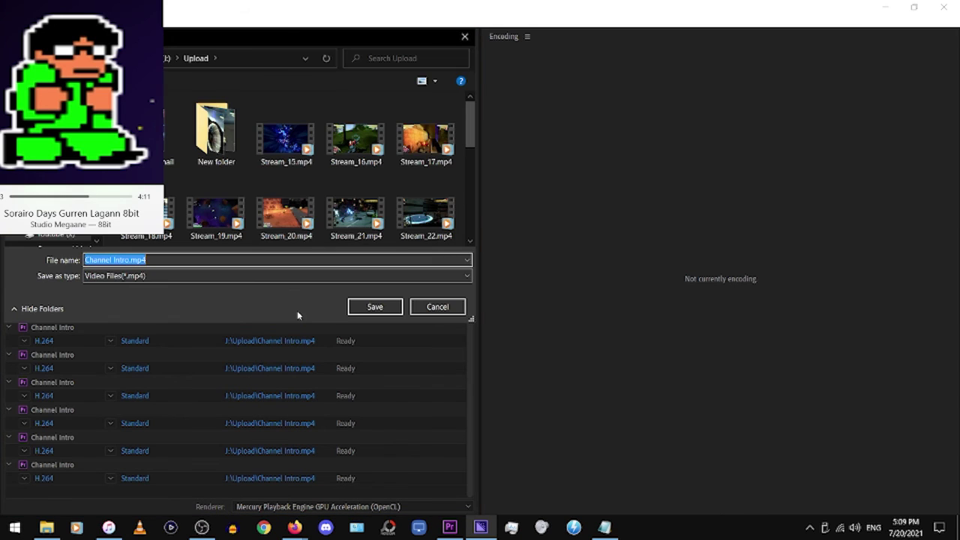
type("FGO 339")
key("Return")
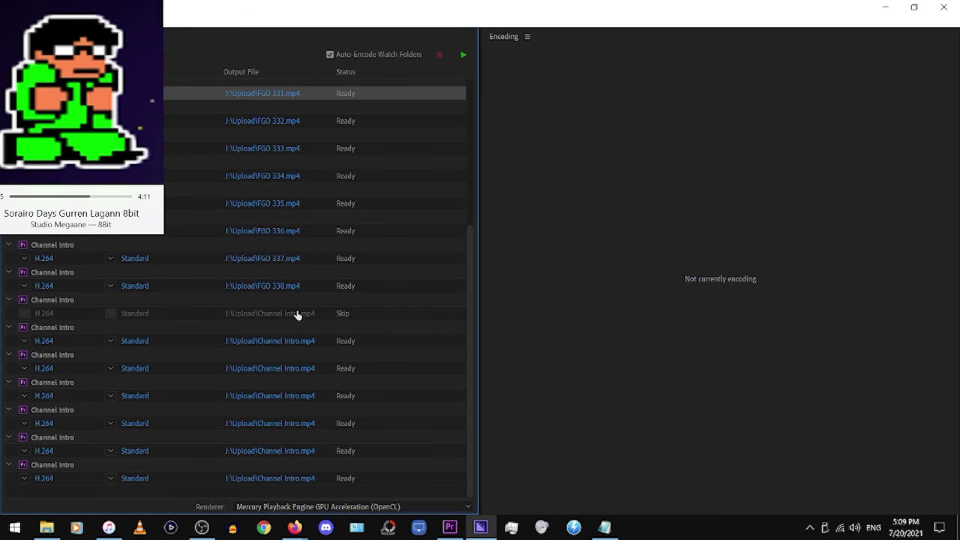
left_click(283, 342)
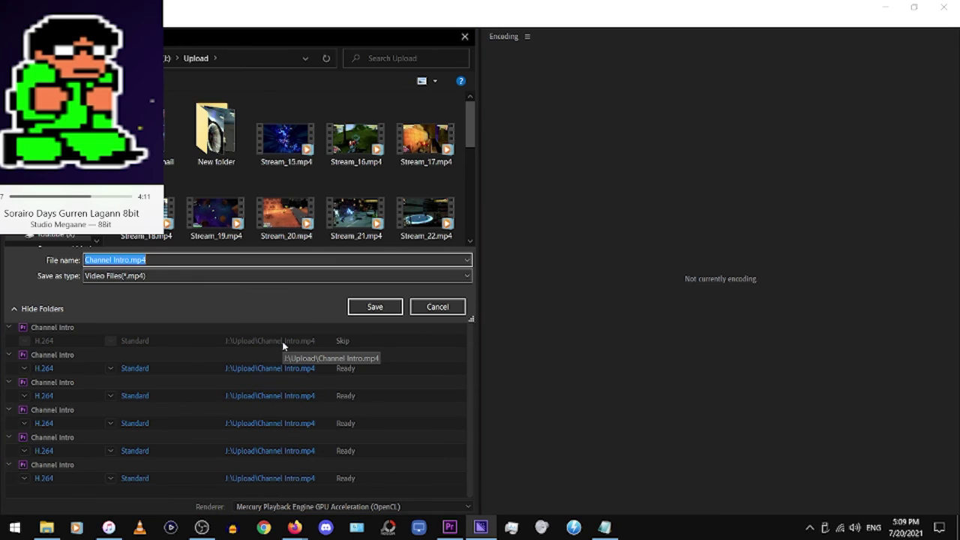
type("F")
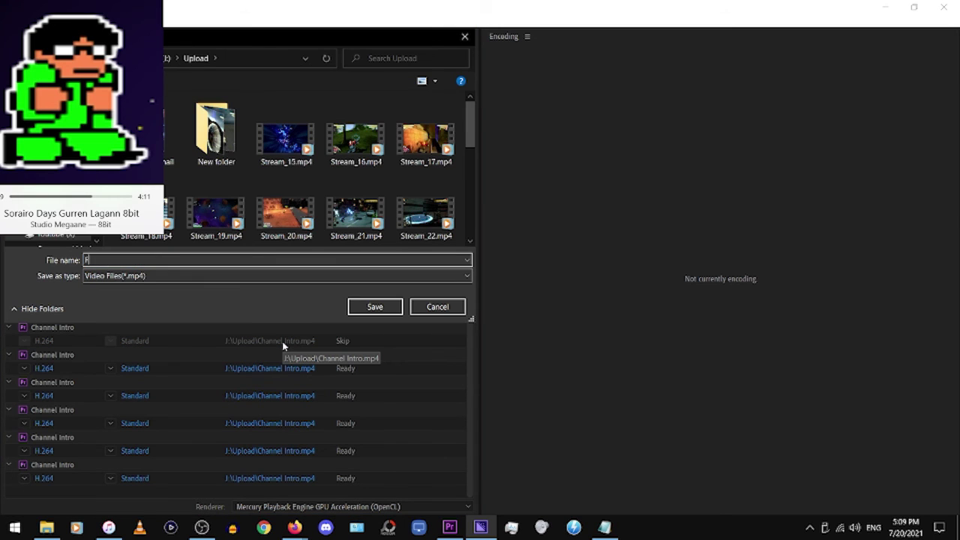
type("GO 340")
key("Return")
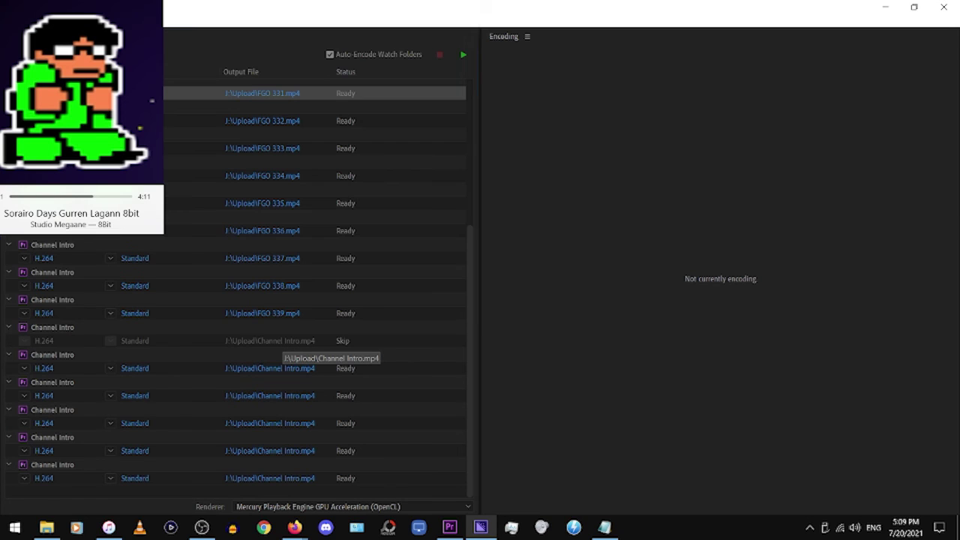
Rename the last five Channel Intro outputs to FGO 341 through FGO 345
right_click(291, 369)
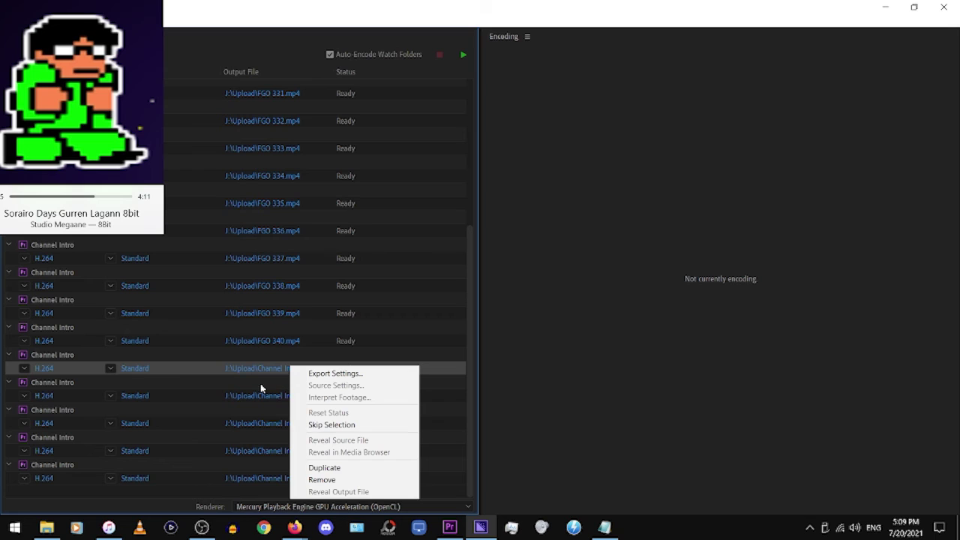
left_click(253, 381)
right_click(290, 369)
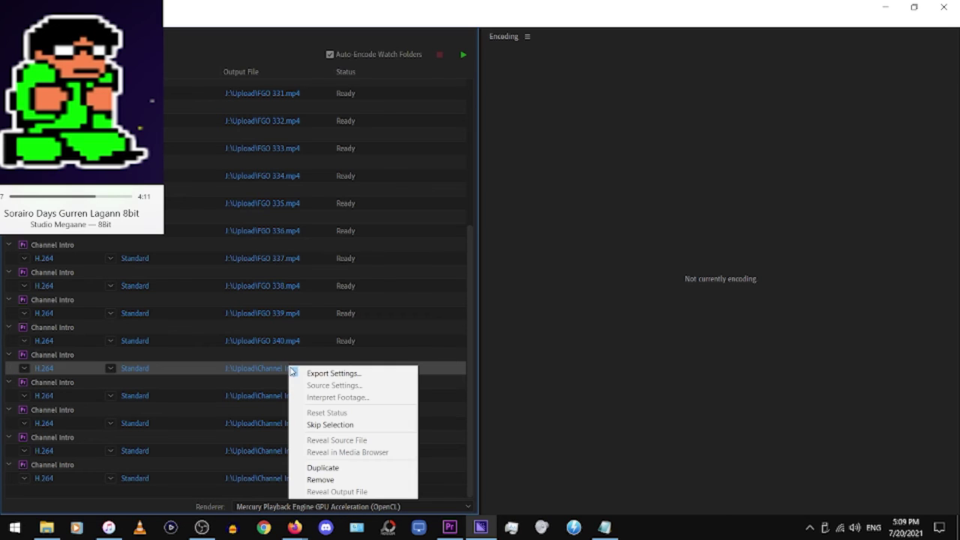
left_click(270, 369)
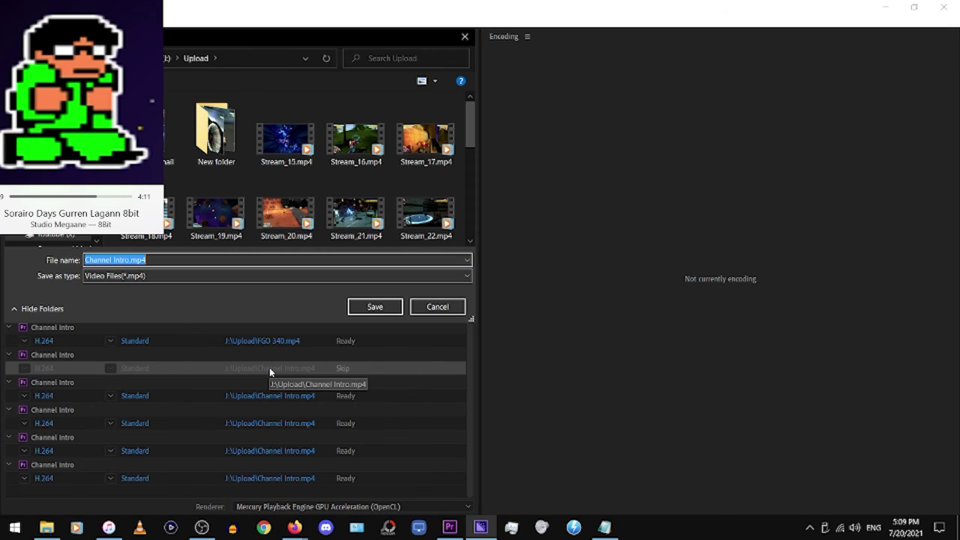
type("FGO 341")
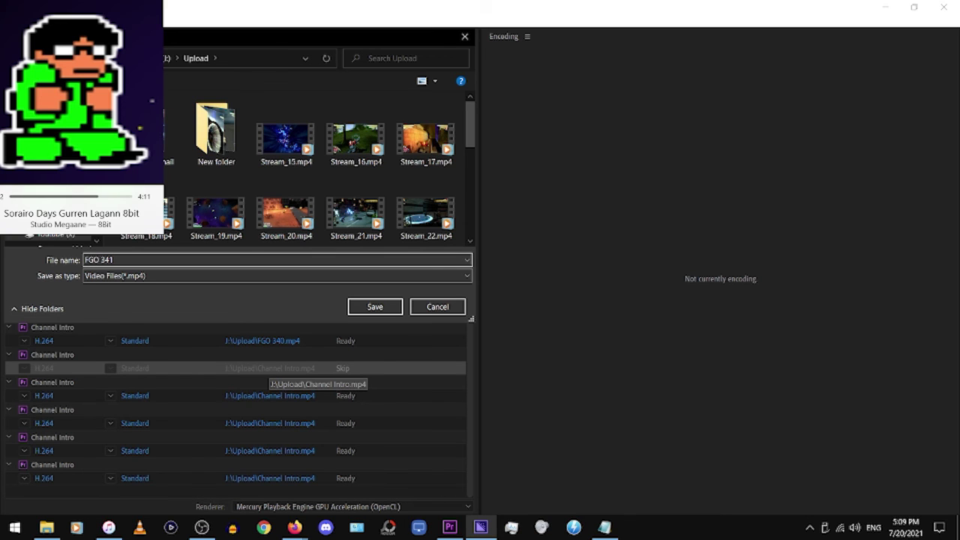
key("Return")
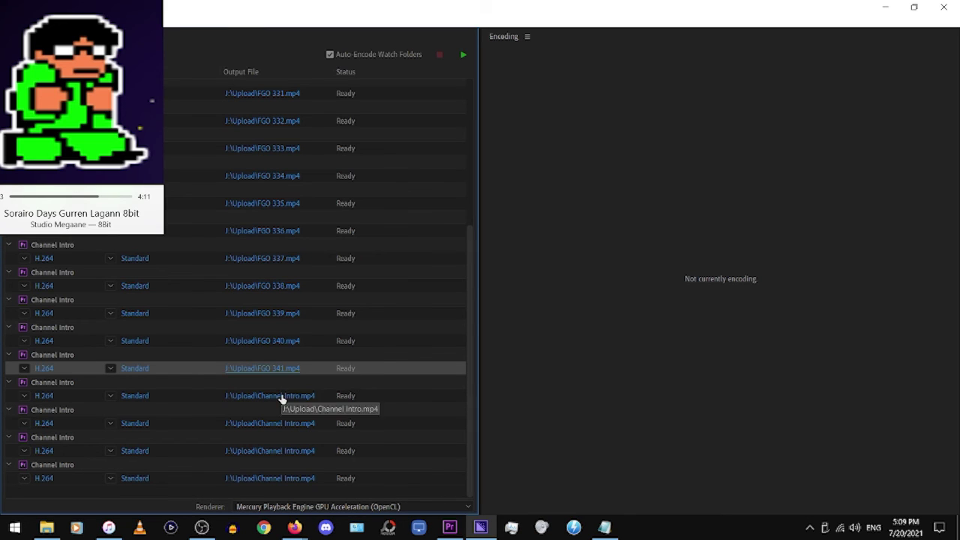
left_click(282, 398)
type("FGO")
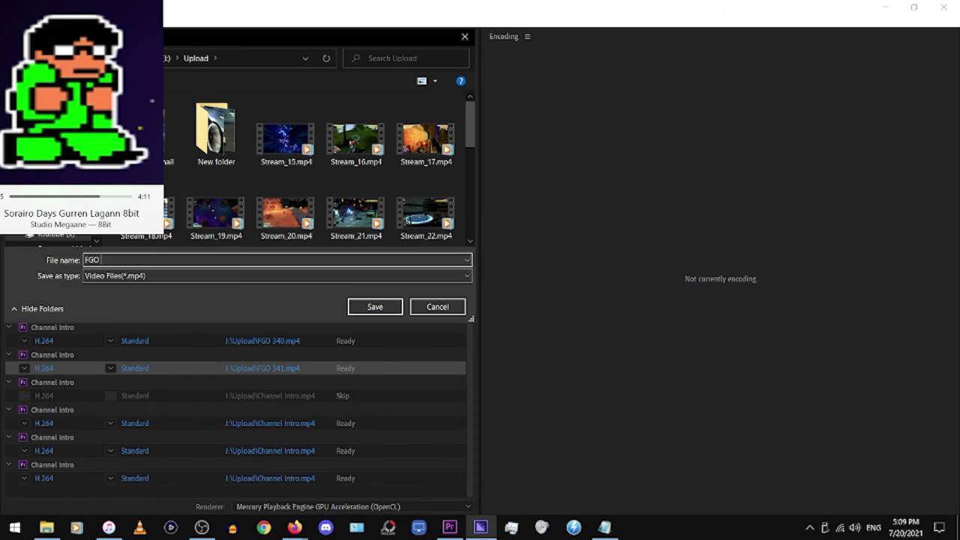
type(" 342")
key("Return")
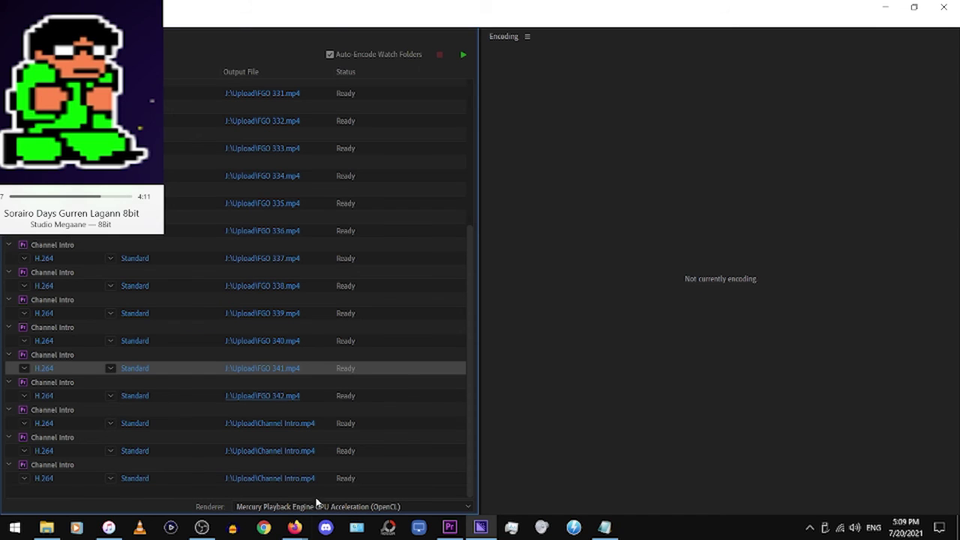
mouse_move(294, 529)
left_click(270, 422)
type("FGO 34")
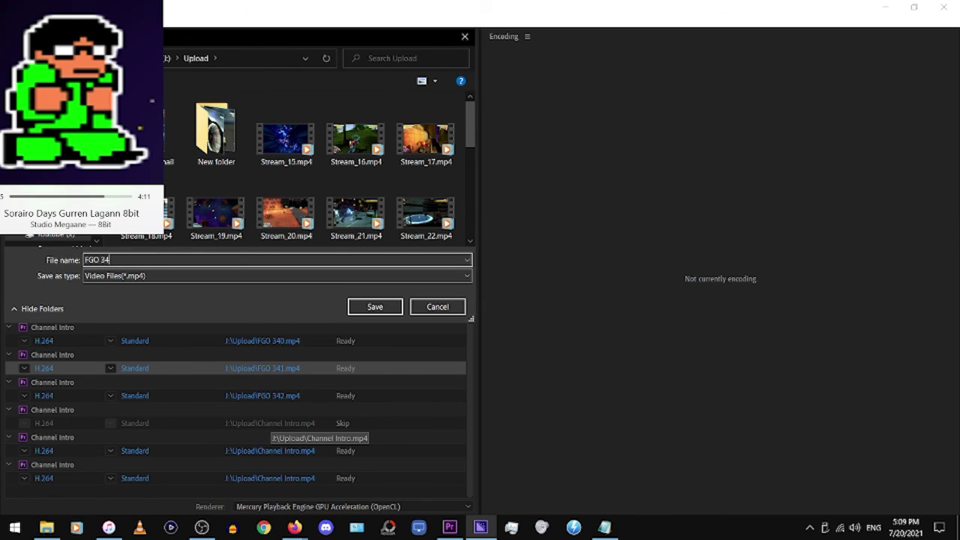
type("3")
key("Return")
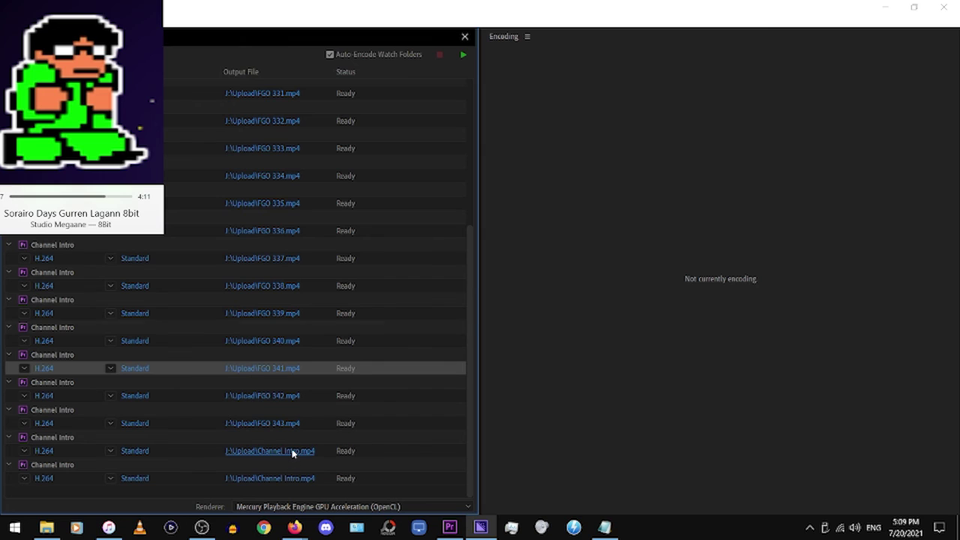
left_click(293, 452)
type("345")
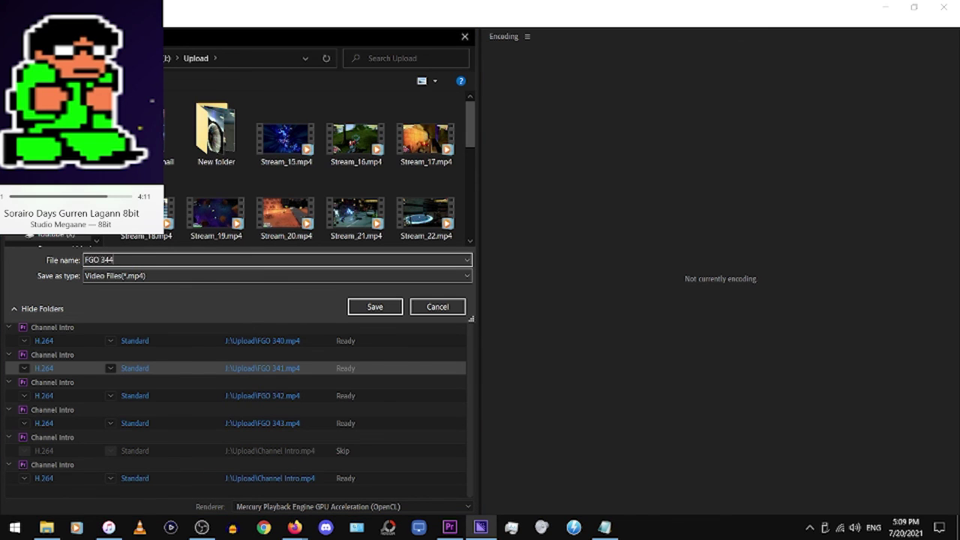
key("Return")
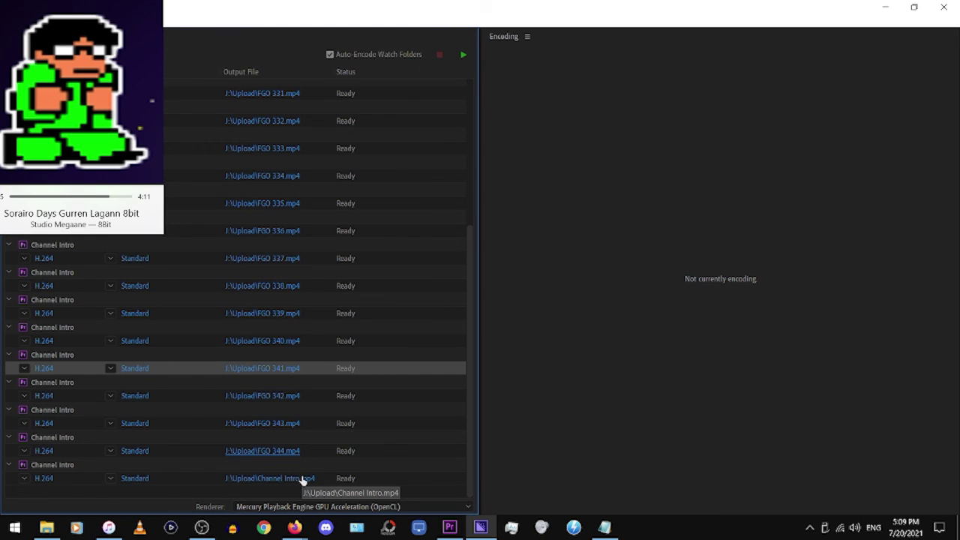
left_click(303, 480)
type("FGO")
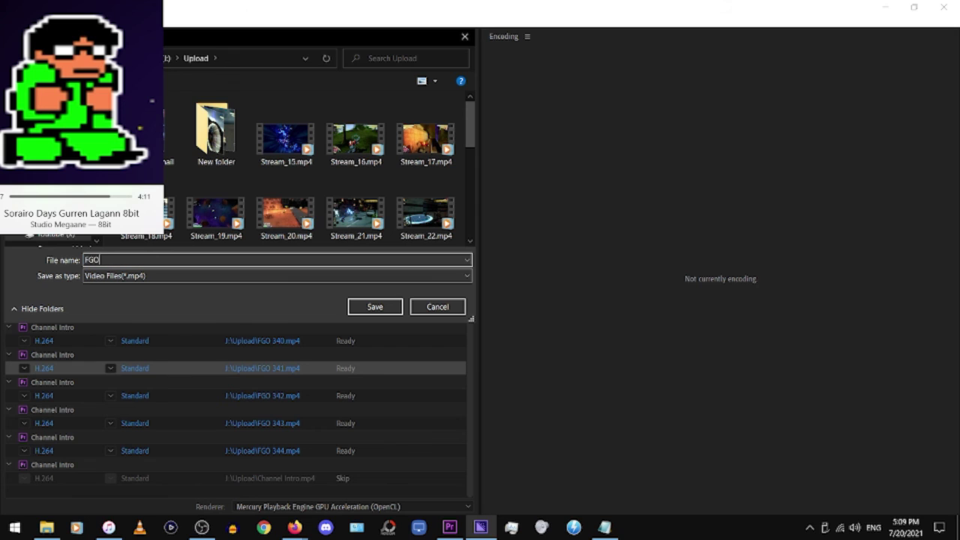
type(" 345")
key("Return")
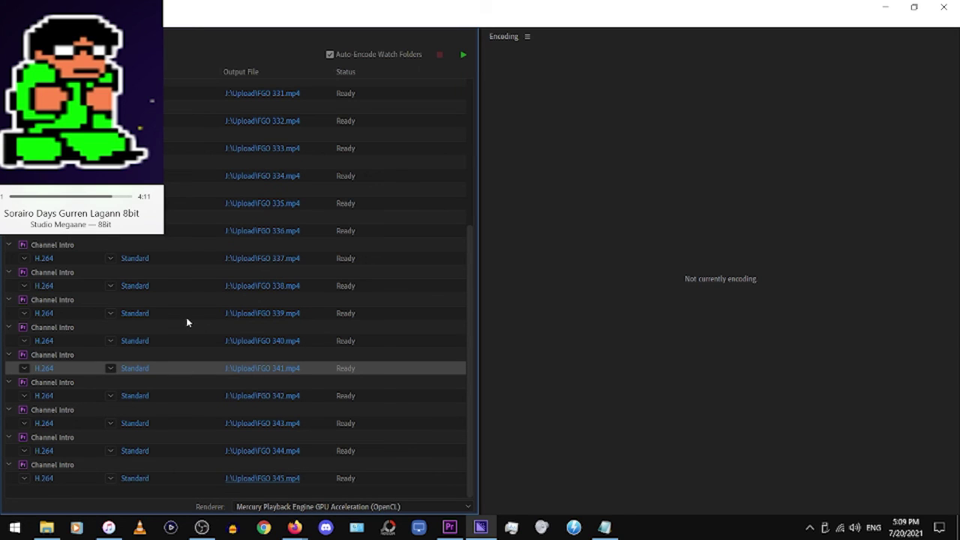
scroll(188, 323, "up", 1)
scroll(188, 322, "up", 4)
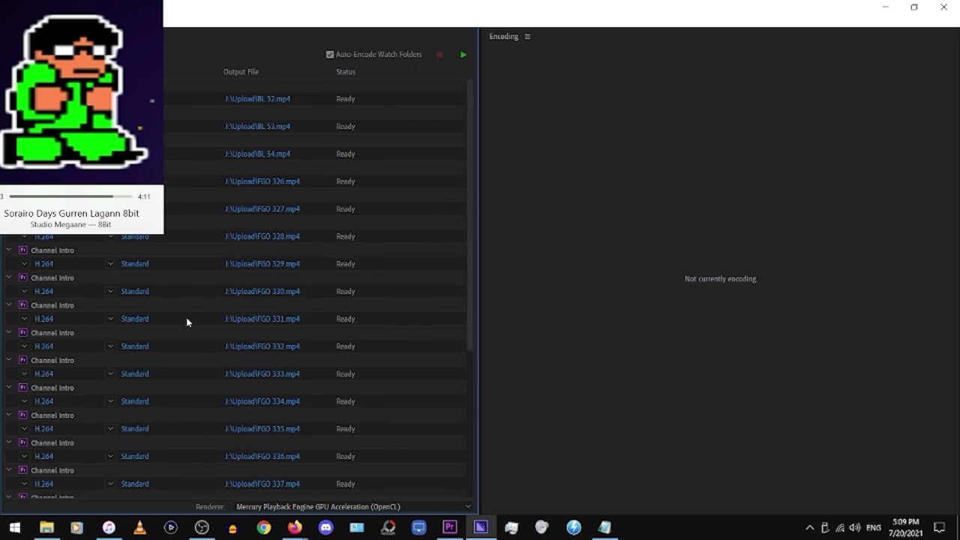
scroll(188, 321, "down", 2)
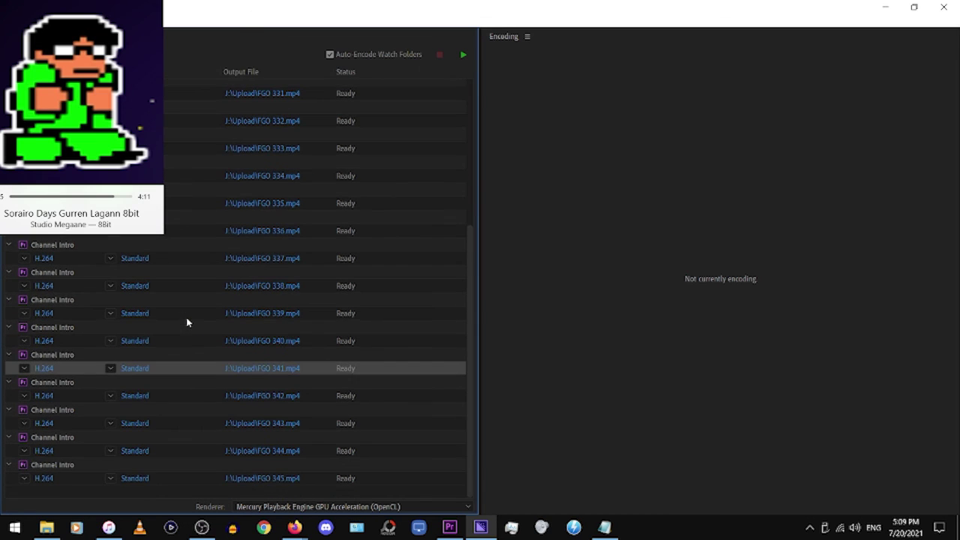
scroll(188, 315, "up", 2)
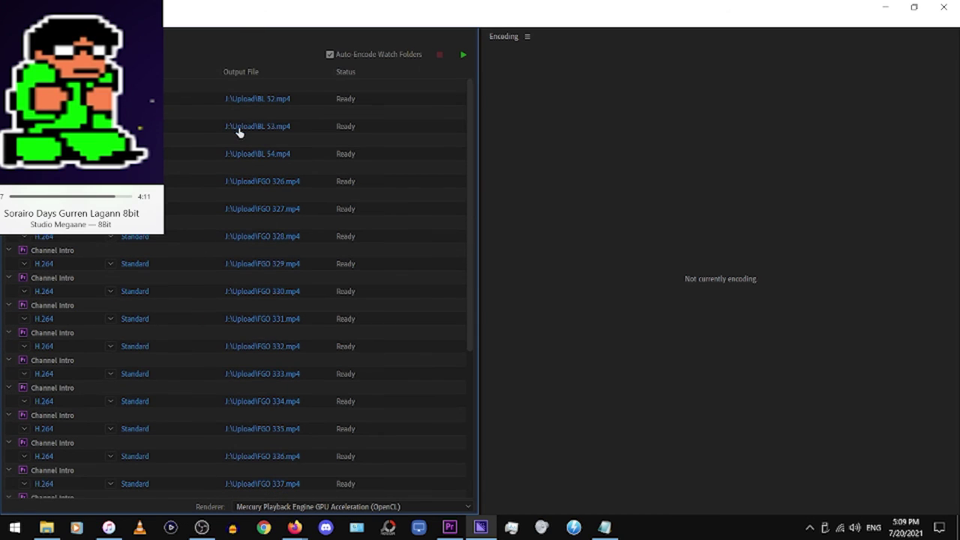
scroll(200, 191, "down", 5)
scroll(201, 193, "down", 1)
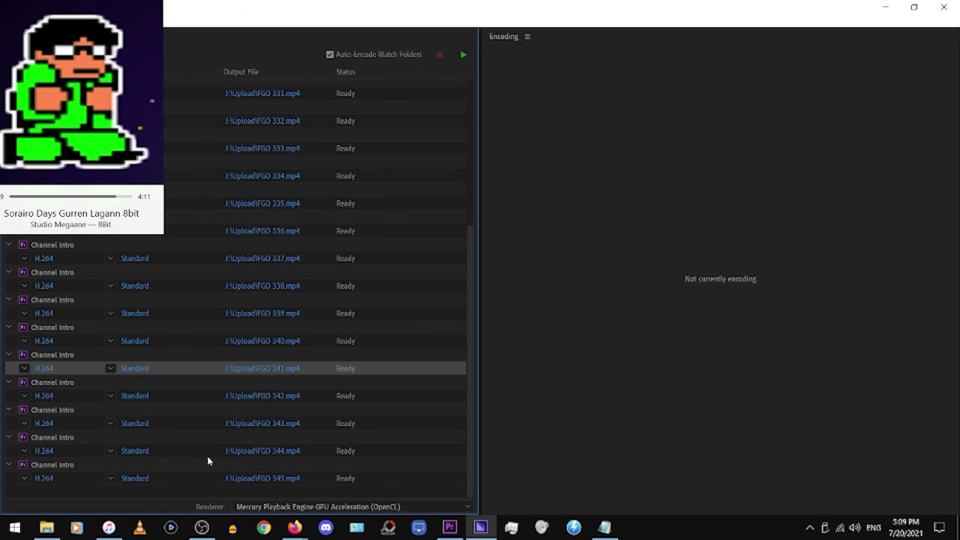
scroll(206, 450, "up", 3)
scroll(202, 441, "up", 3)
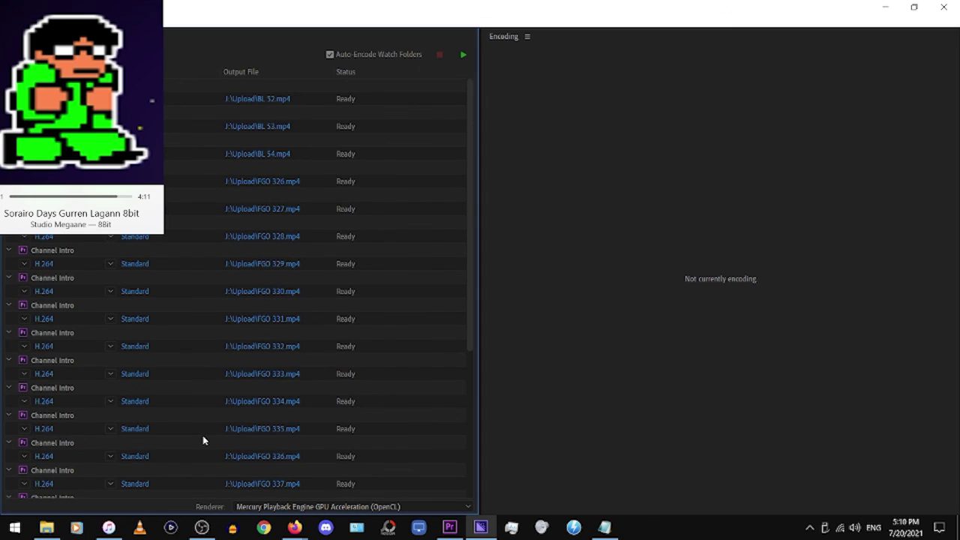
Ripple delete all clips from the Channel Intro sequence timeline
left_click(449, 528)
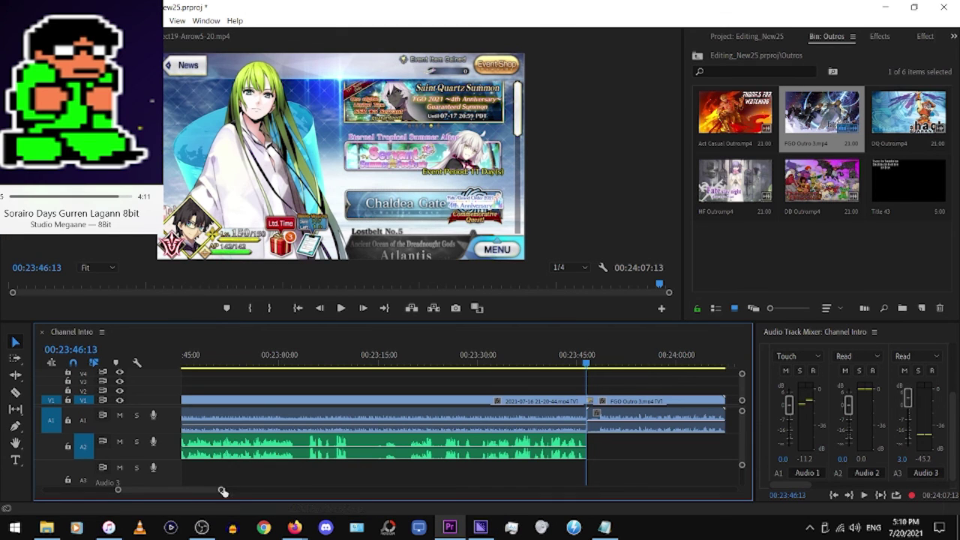
left_click_drag(223, 491, 546, 490)
left_click_drag(403, 393, 332, 458)
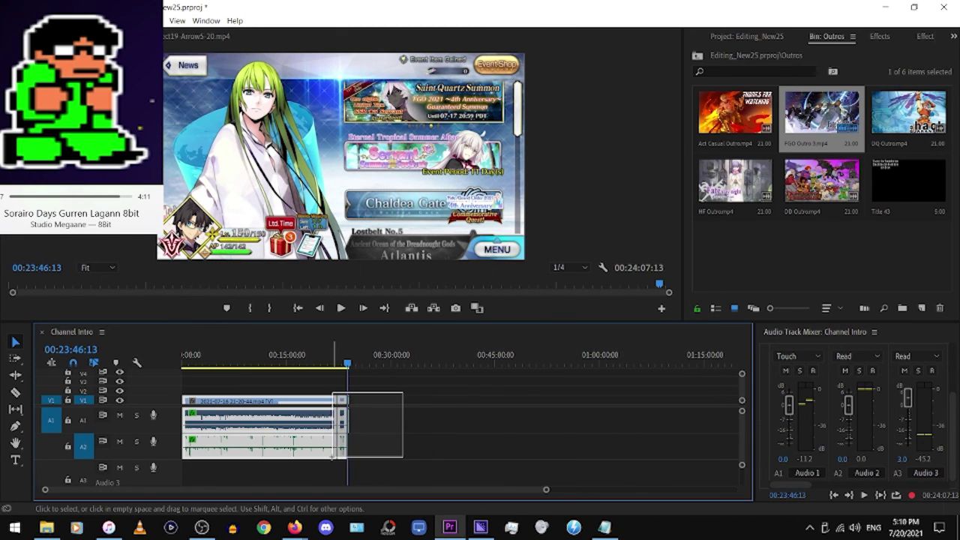
right_click(332, 454)
left_click(396, 70)
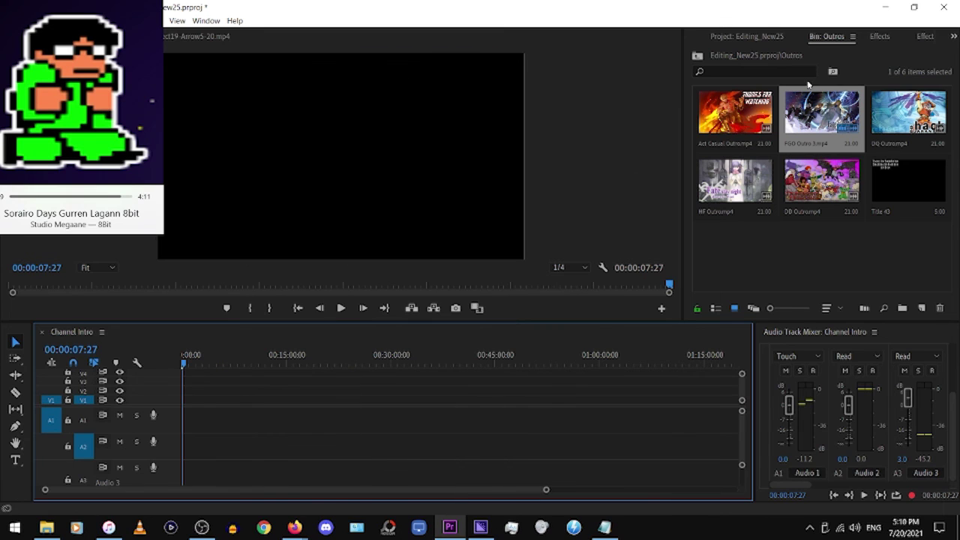
Clear the six used clips, starting with the 2021-07-16 clip, from the Project panel, save the project, and bring up OBS
left_click(766, 34)
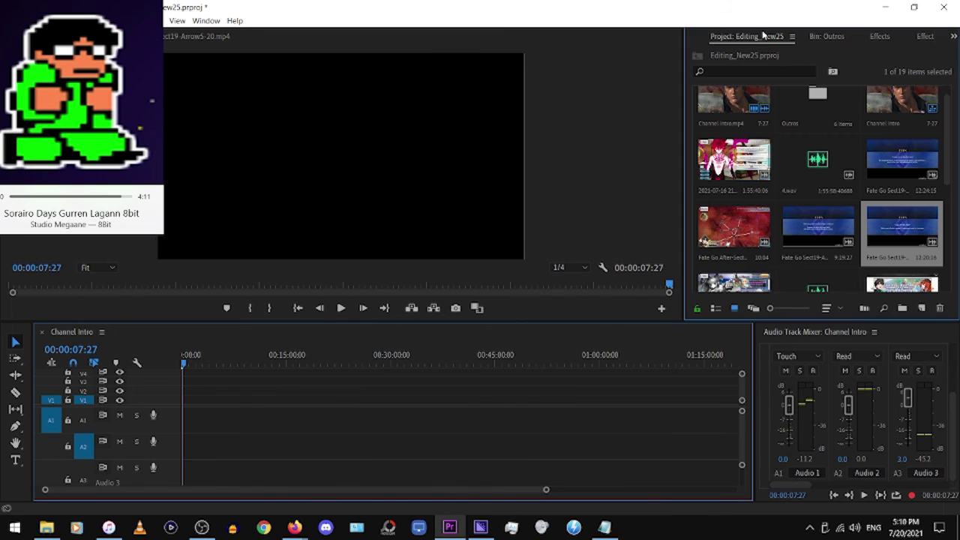
left_click(749, 162)
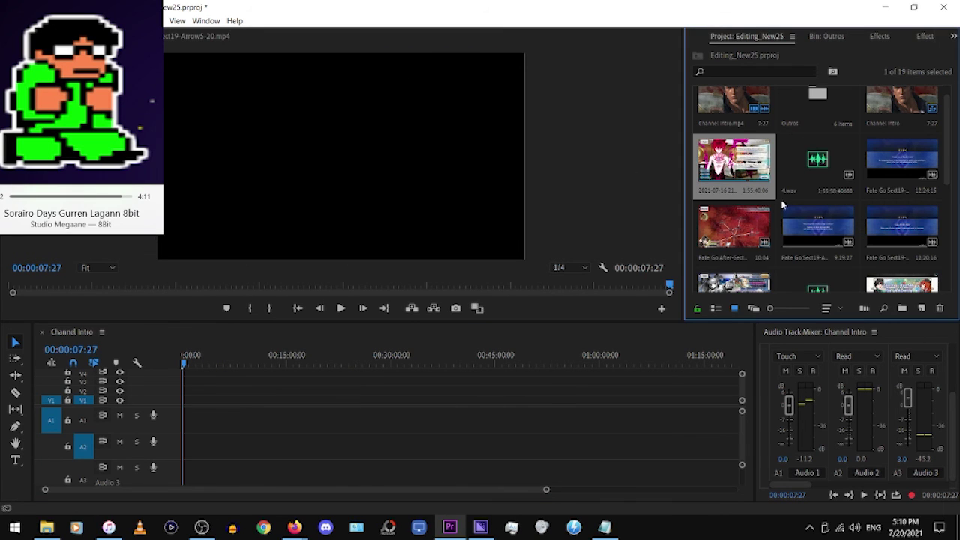
left_click(888, 240, "shift")
scroll(887, 240, "down", 2)
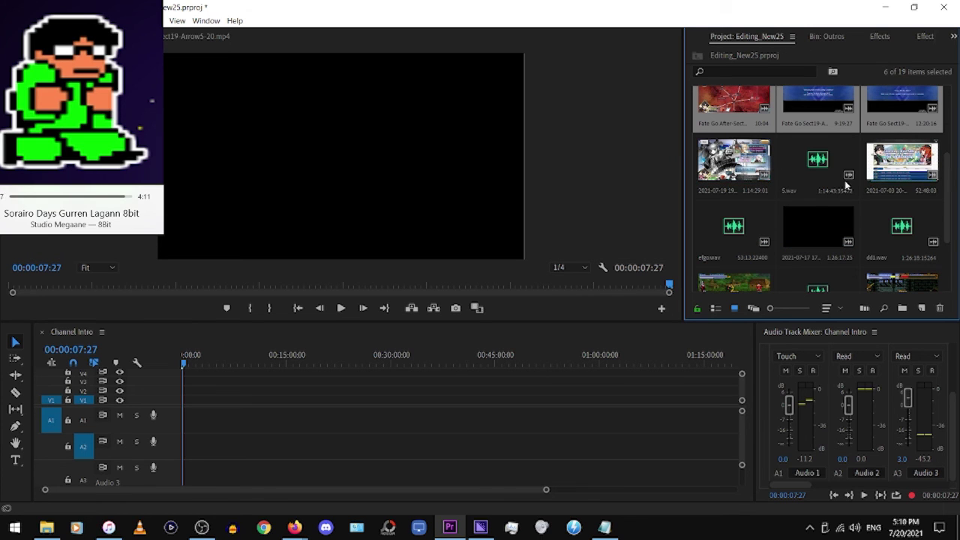
scroll(772, 240, "down", 1)
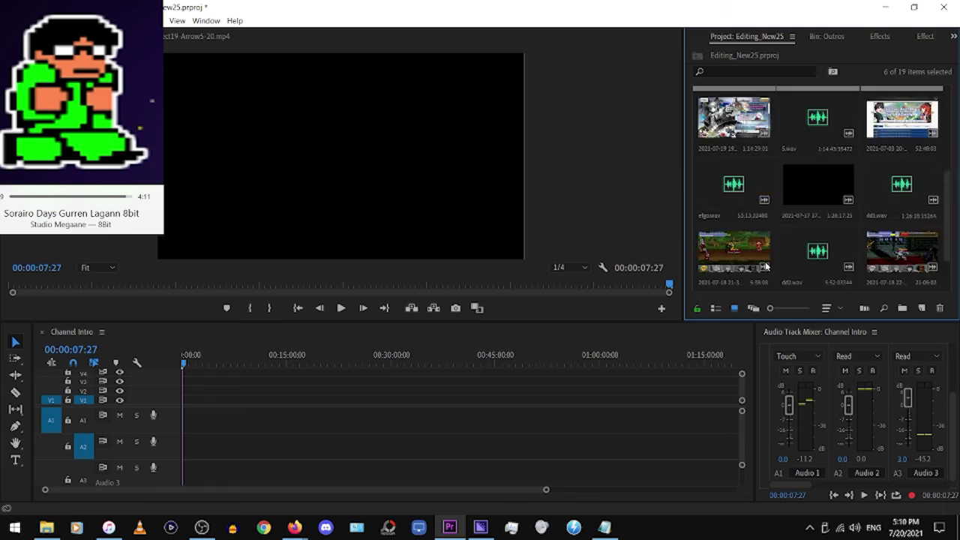
scroll(766, 258, "up", 3)
right_click(833, 187)
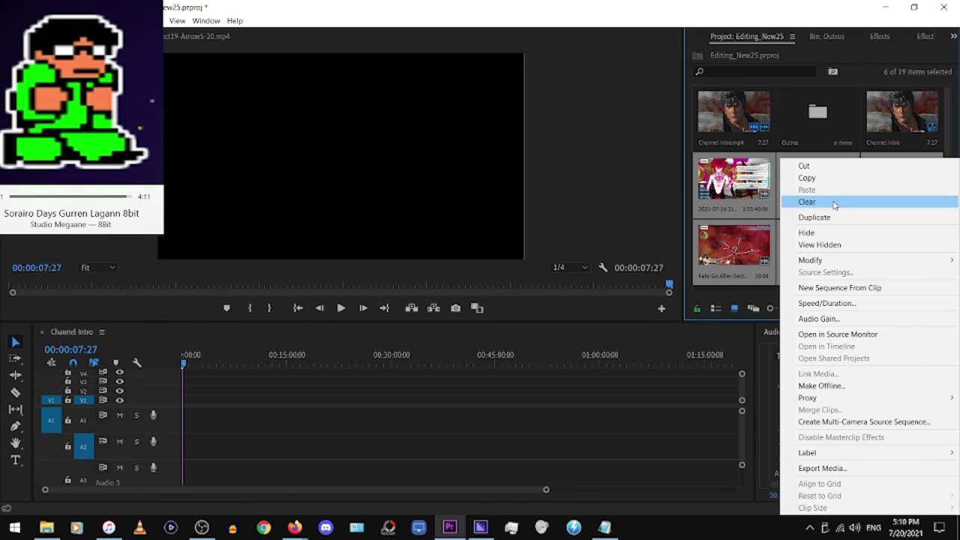
left_click(832, 202)
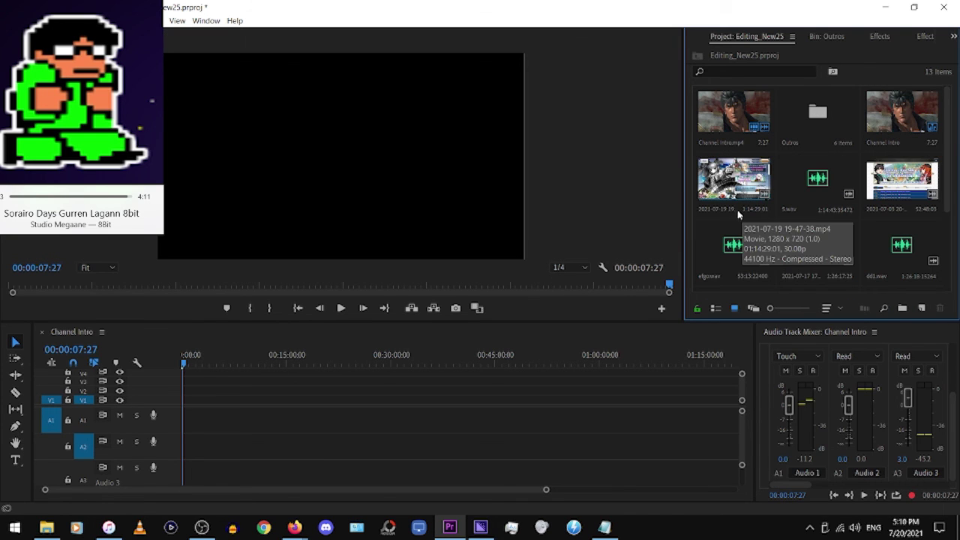
key("ctrl+s")
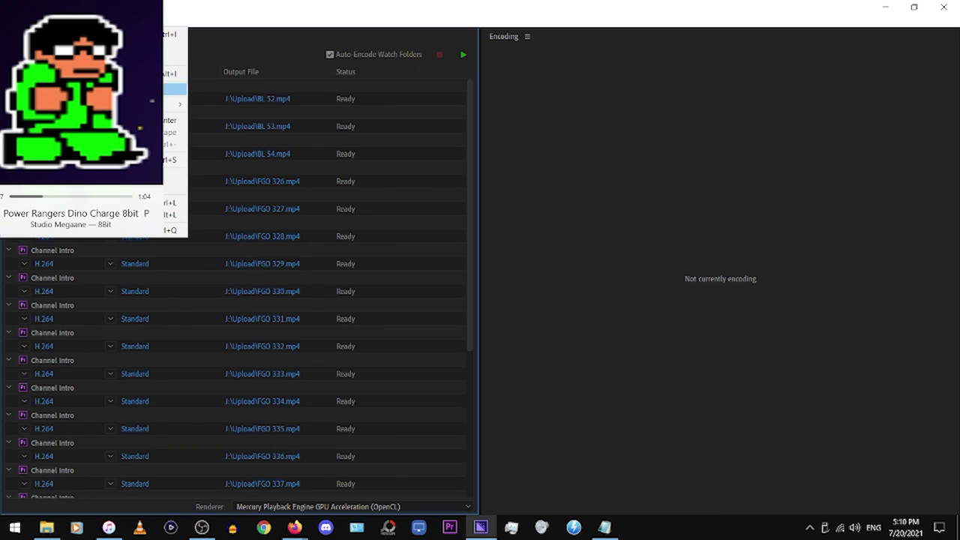
left_click(202, 527)
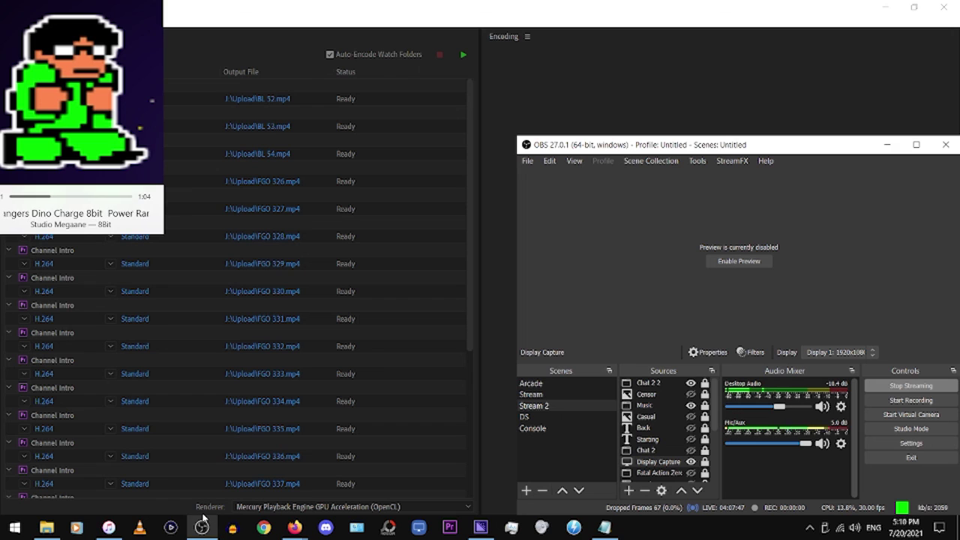